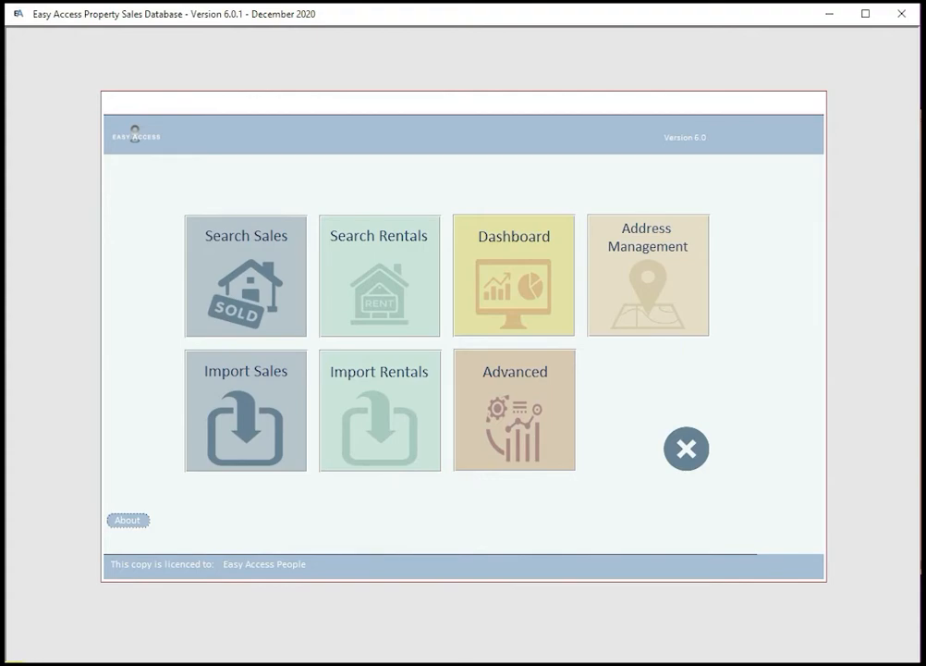
Step: Drag the Firefox window with codekitchen.com.au over the Easy Access main menu
drag(922, 59, 407, 30)
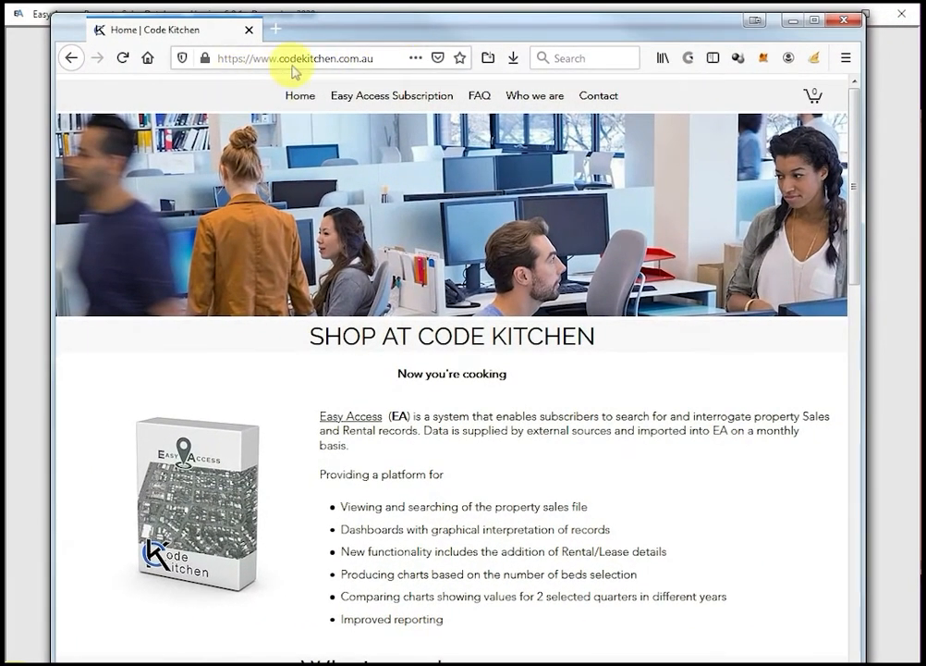
Step: View the Code Kitchen website's FAQ page, then its Contact page
click(483, 98)
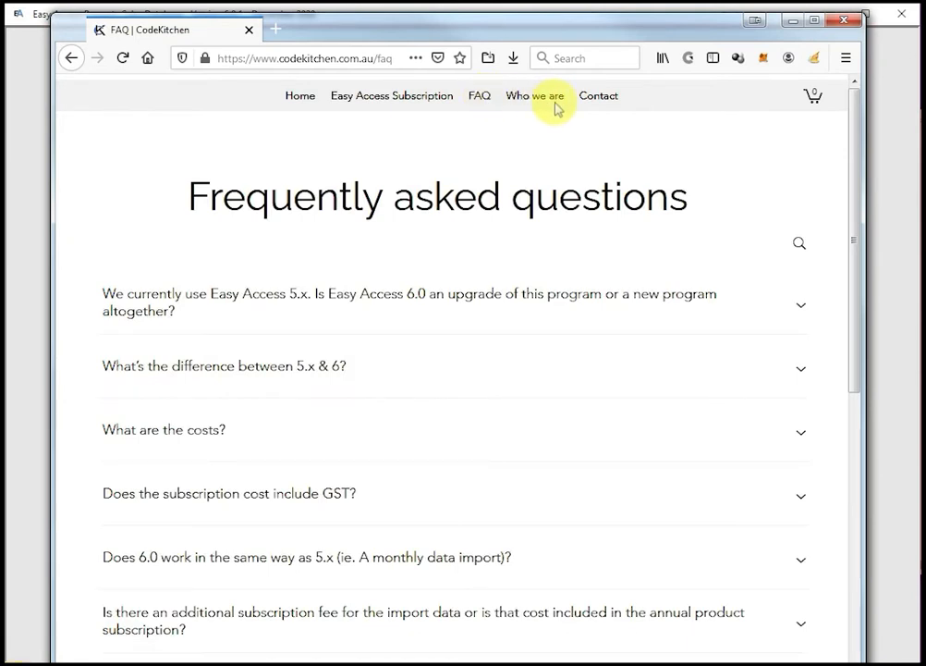
click(596, 99)
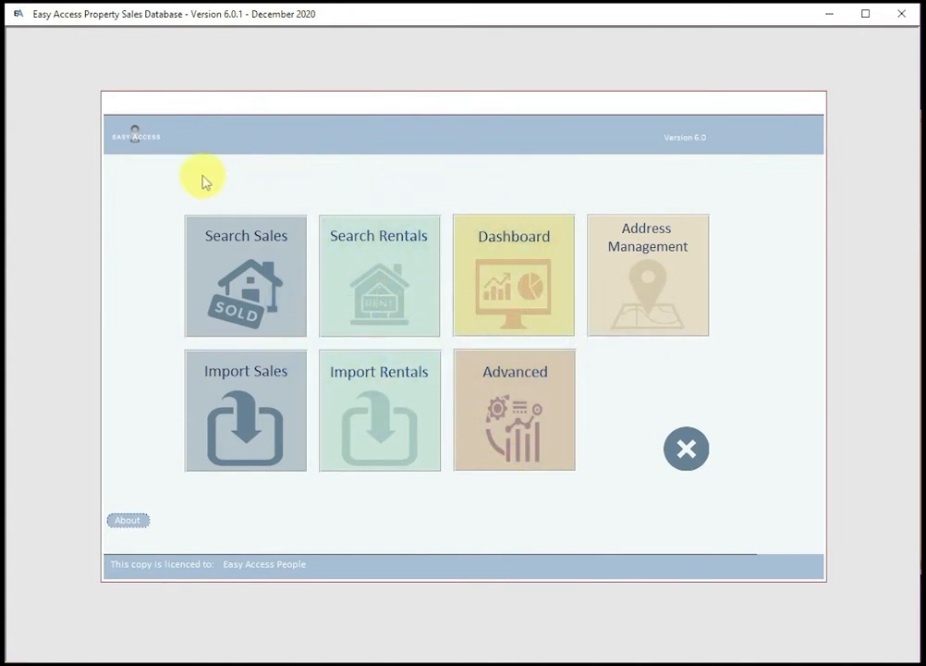
click(240, 432)
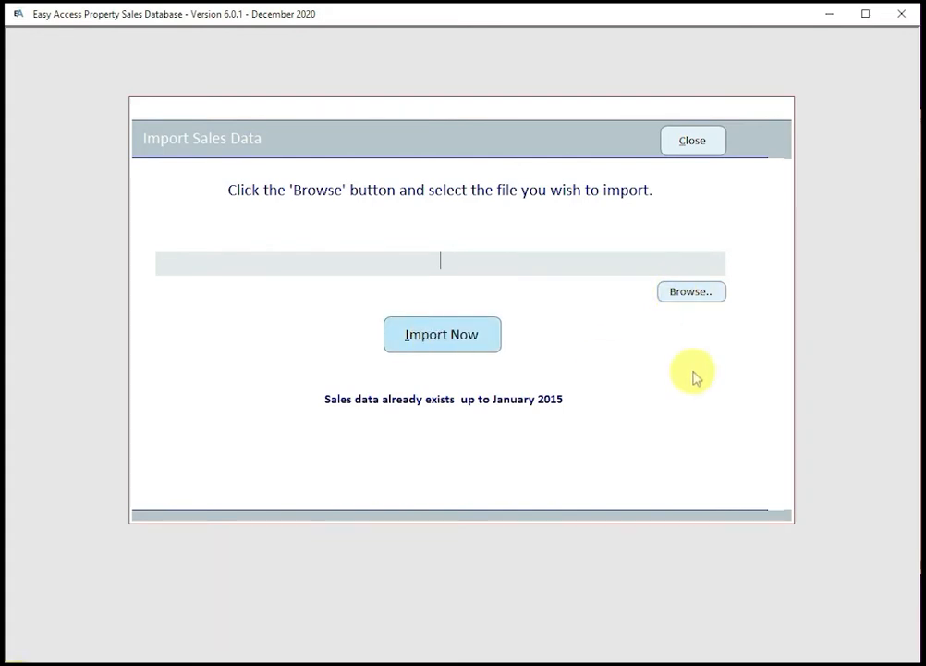
click(694, 145)
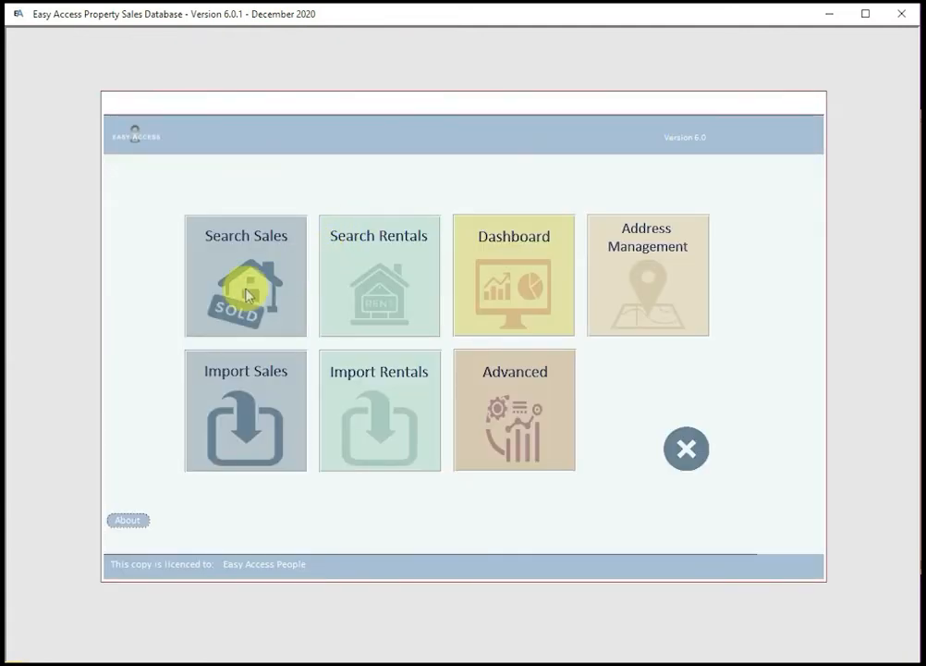
Step: Open Search Sales and view the More Criteria and Added Comments tabs, ending on Location / Price Criteria
click(246, 293)
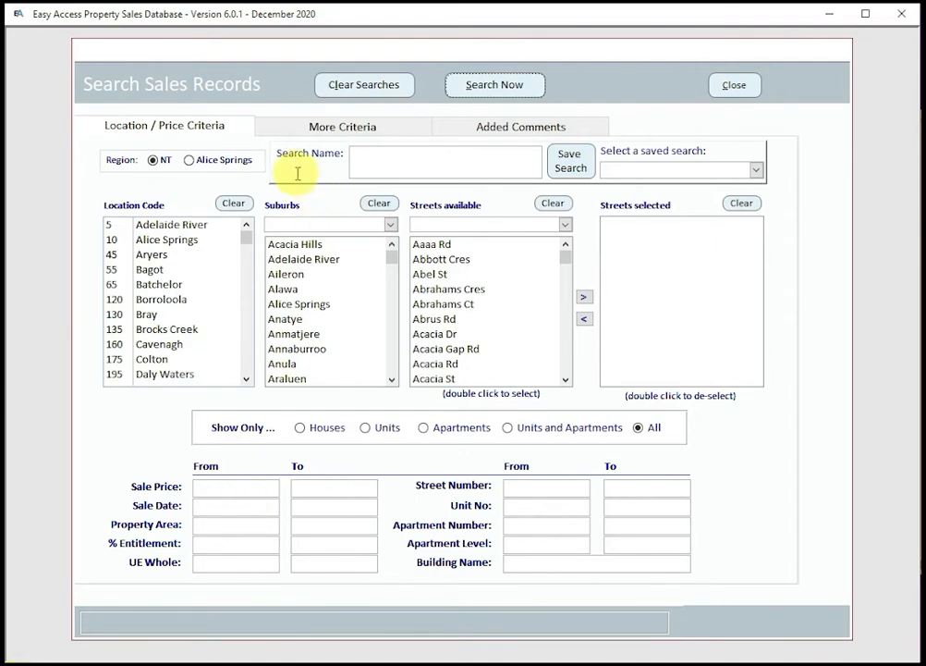
click(356, 126)
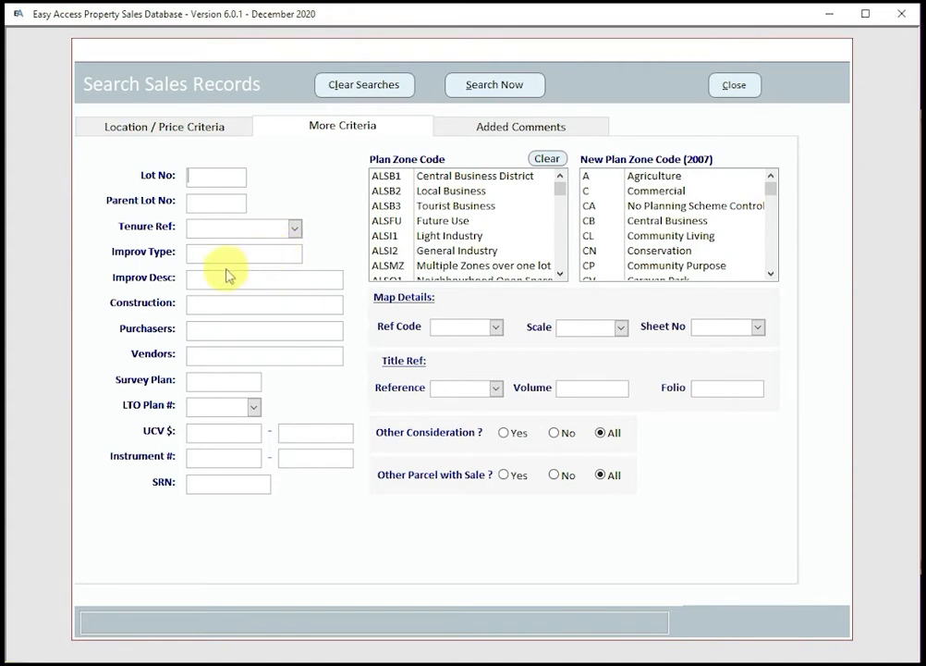
click(504, 129)
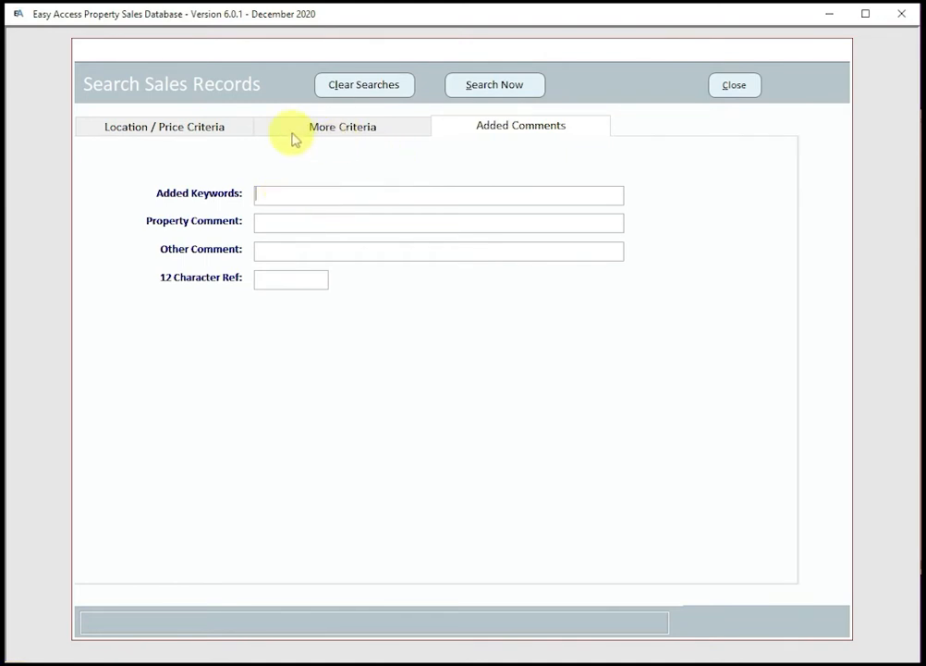
click(185, 128)
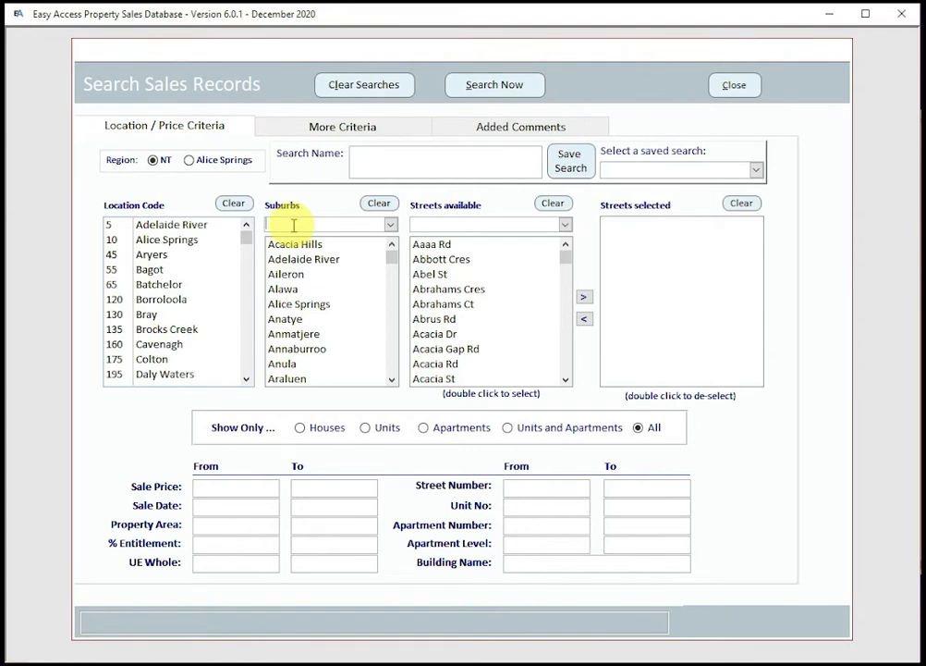
Step: Search sales with suburb Darwin and street Easy Access St, then show the 754 results
click(293, 225)
text(darwi)
key(Return)
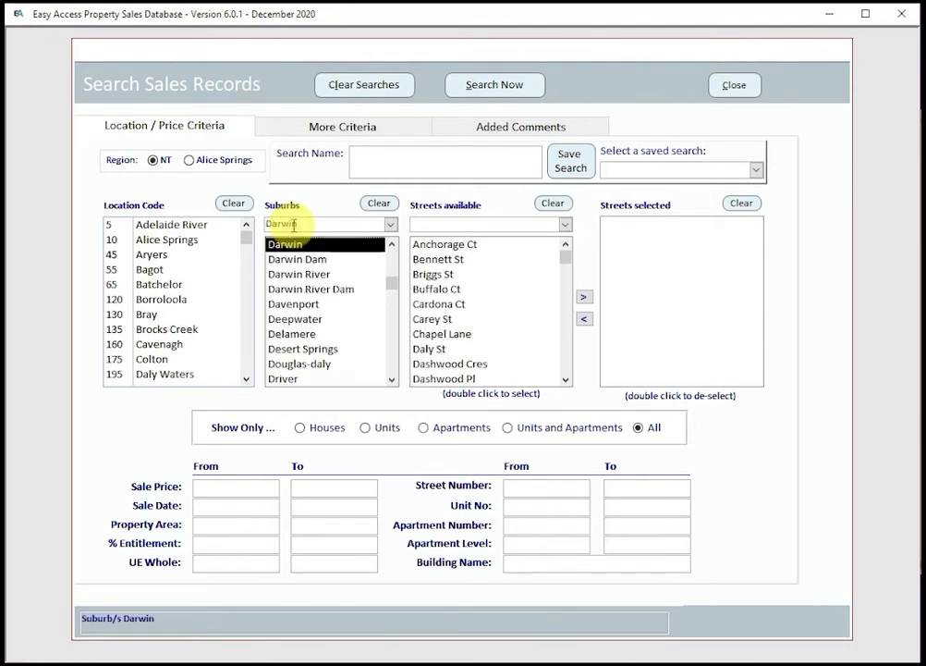
click(566, 368)
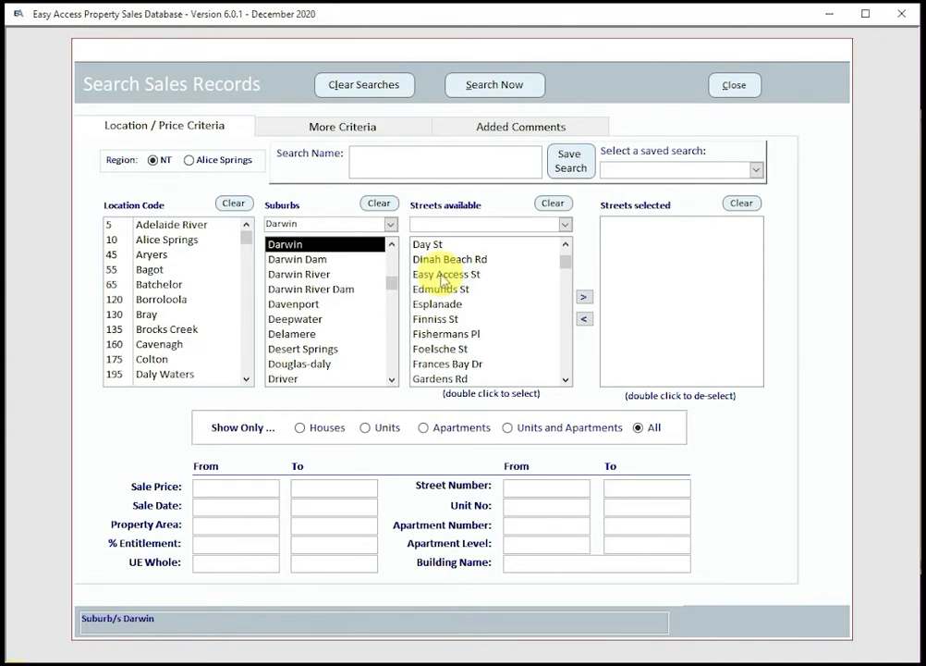
double_click(443, 276)
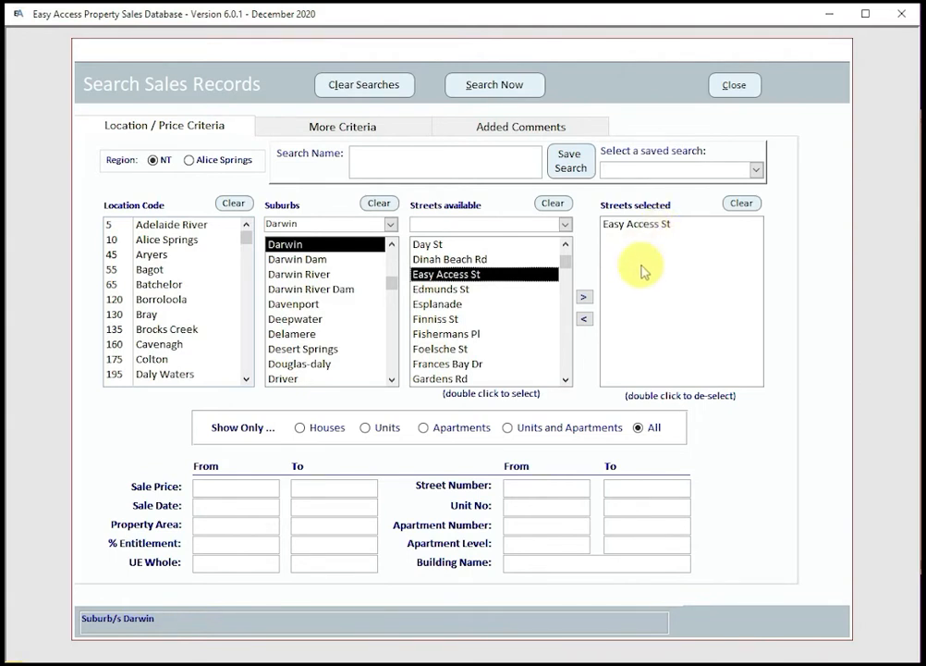
click(497, 85)
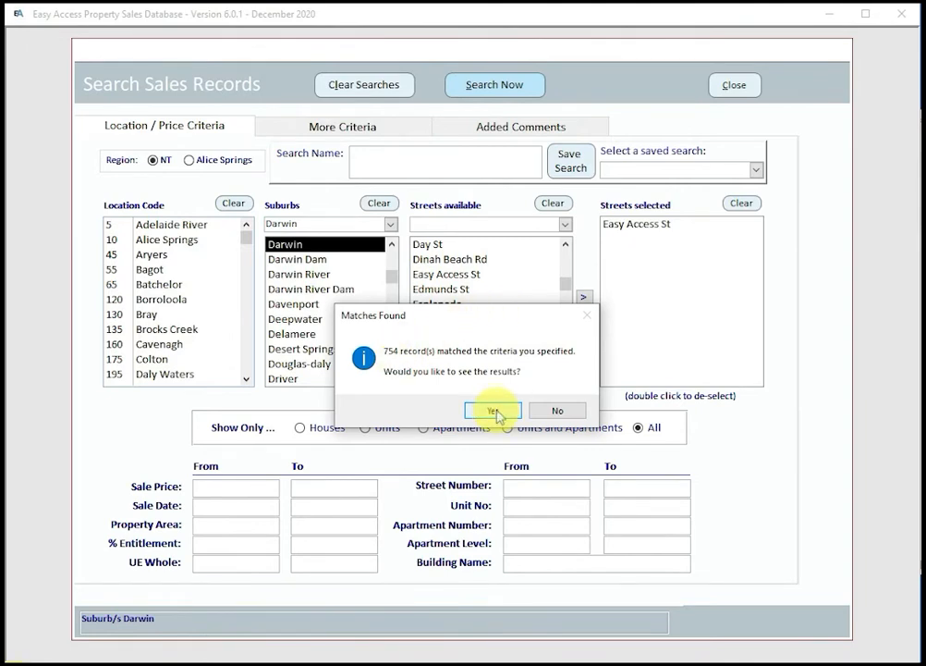
click(495, 411)
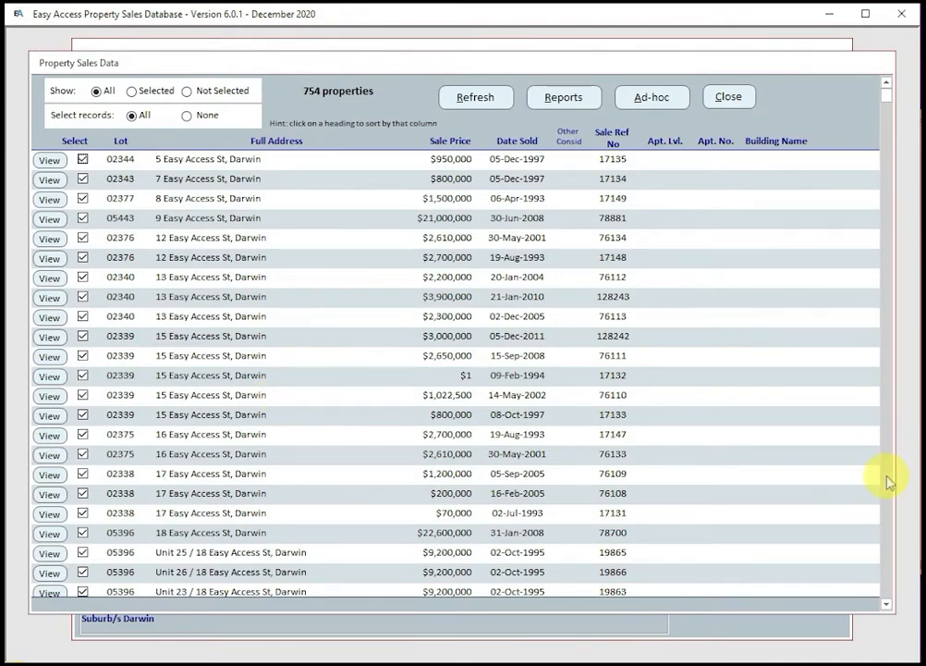
Step: Untick every record in the sales results
click(887, 480)
click(888, 479)
click(887, 480)
click(888, 479)
click(888, 480)
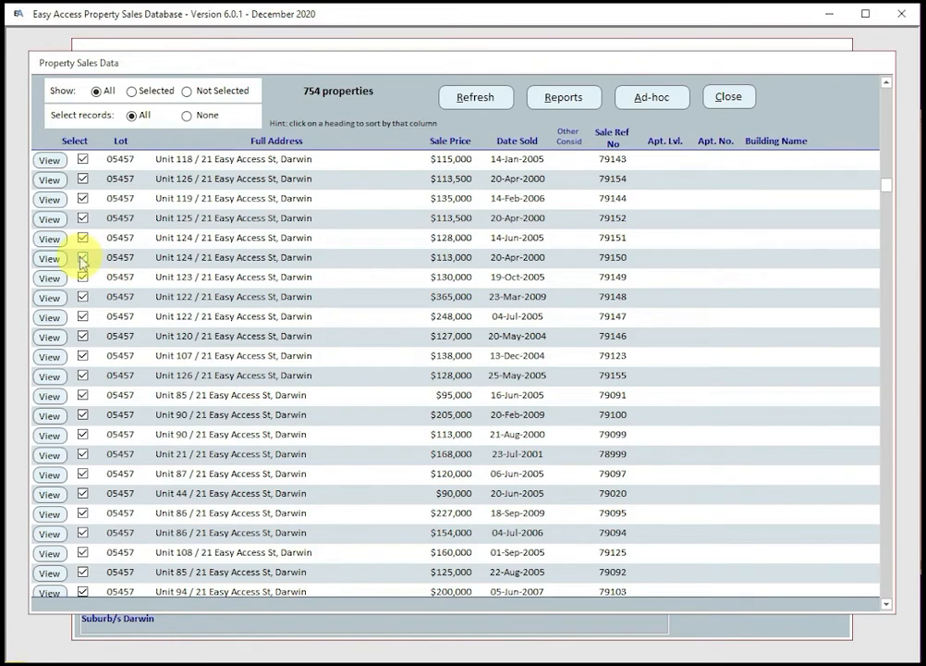
click(187, 116)
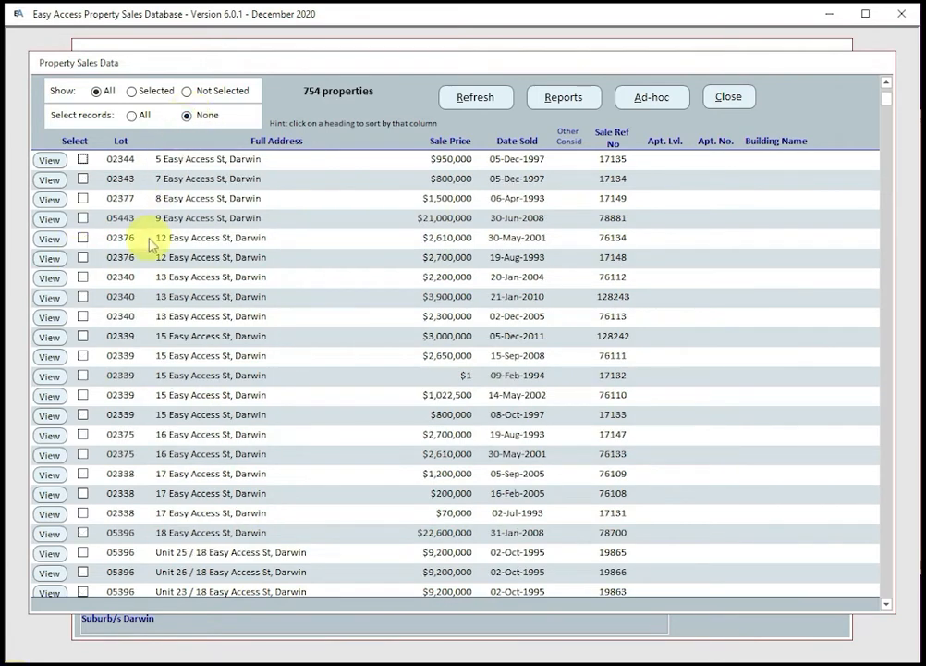
Step: Tick the $3,900,000, $2,300,000, $3,000,000 and $2,650,000 sales and open Reports
click(81, 297)
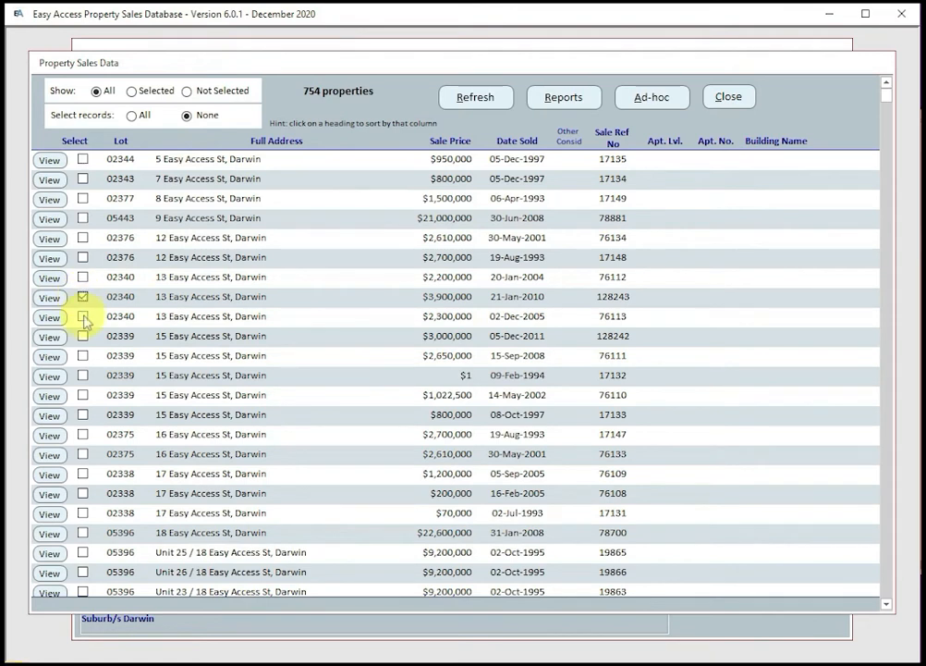
click(82, 316)
click(82, 337)
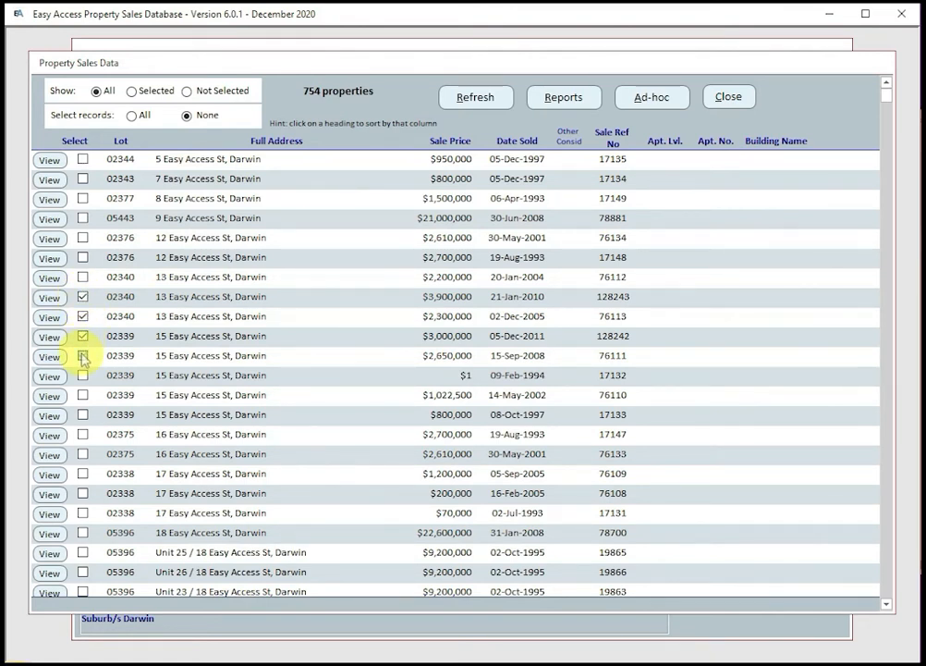
click(83, 355)
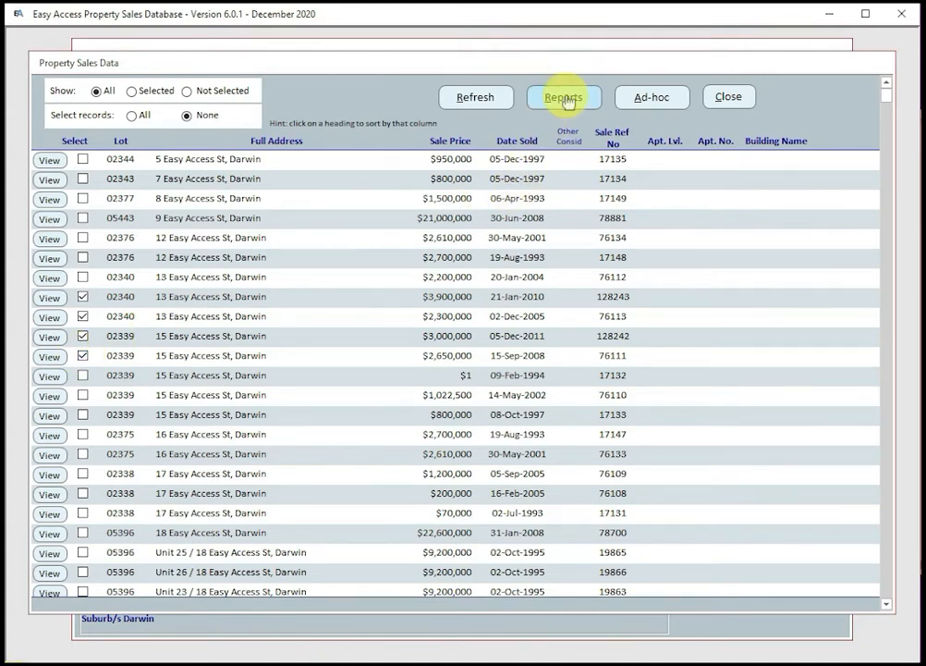
click(565, 98)
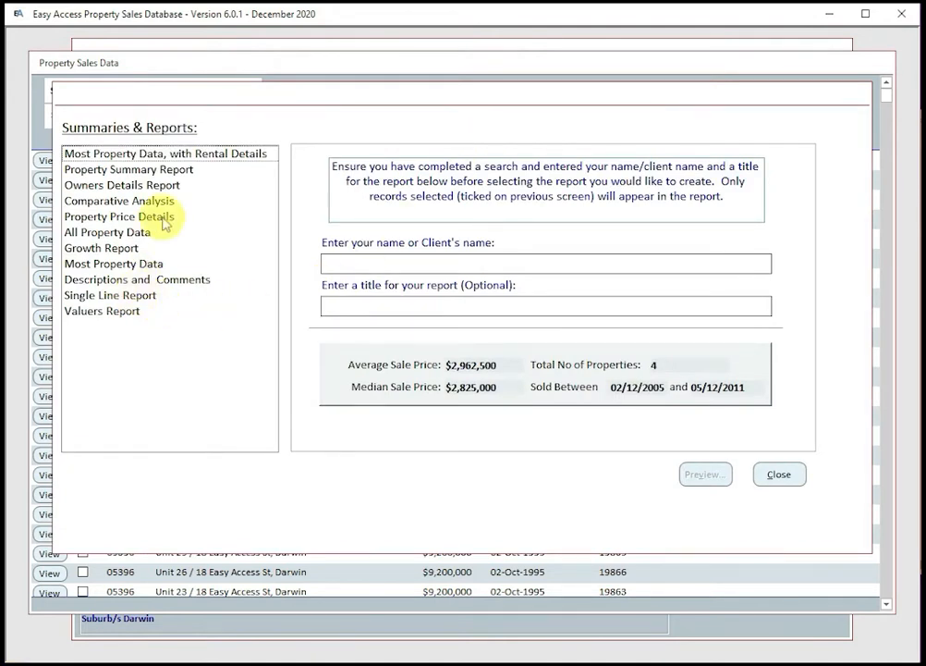
Step: Preview the Most Property Data, with Rental Details report zoomed in, then close the preview
click(157, 156)
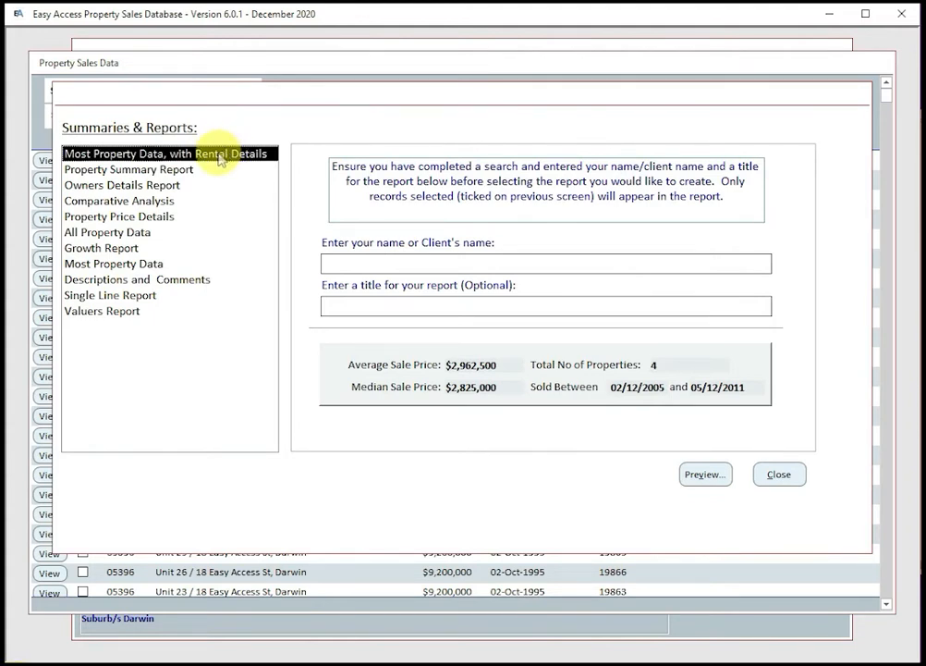
click(706, 474)
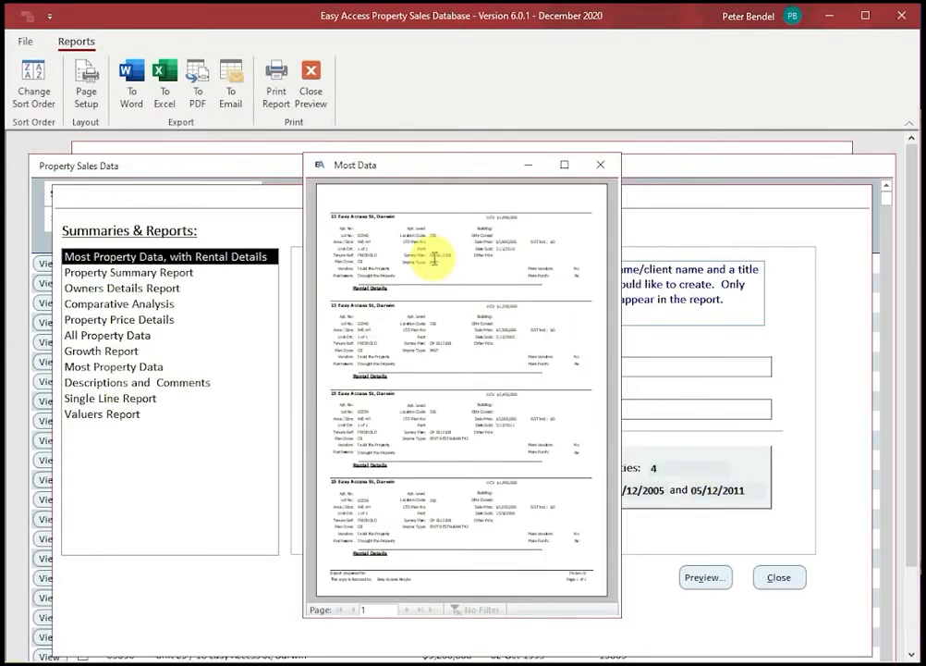
click(356, 283)
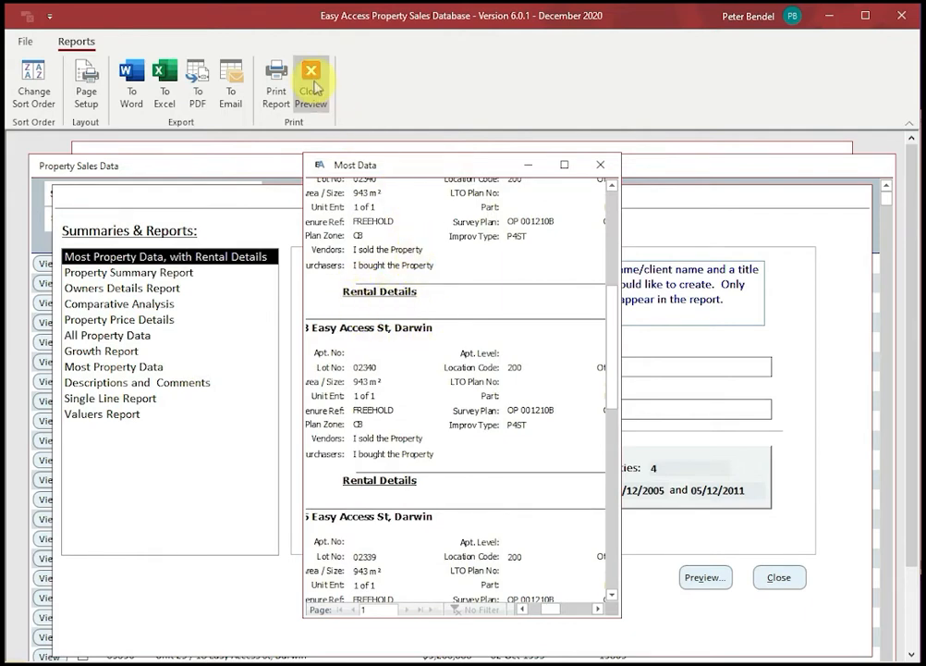
click(312, 82)
click(130, 298)
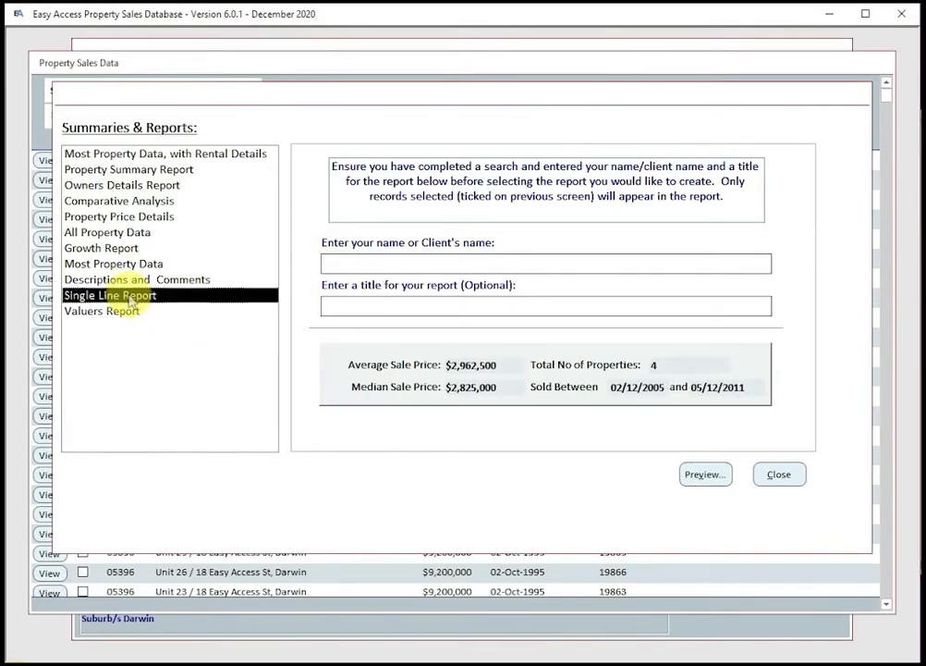
Step: Preview the four-sale Single Line Report sorted by Sale Price ascending, then close it
click(710, 476)
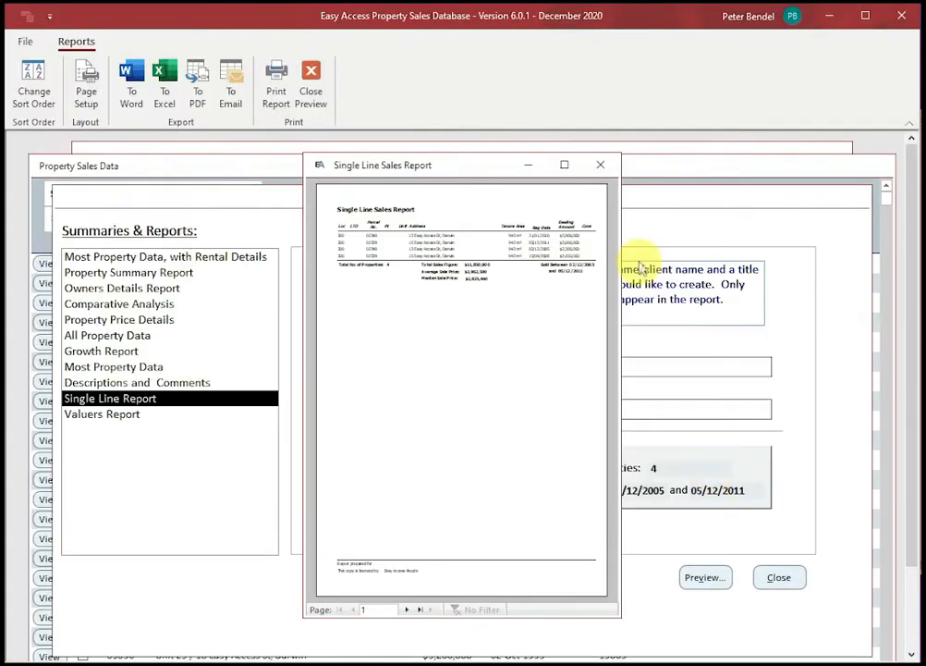
click(33, 80)
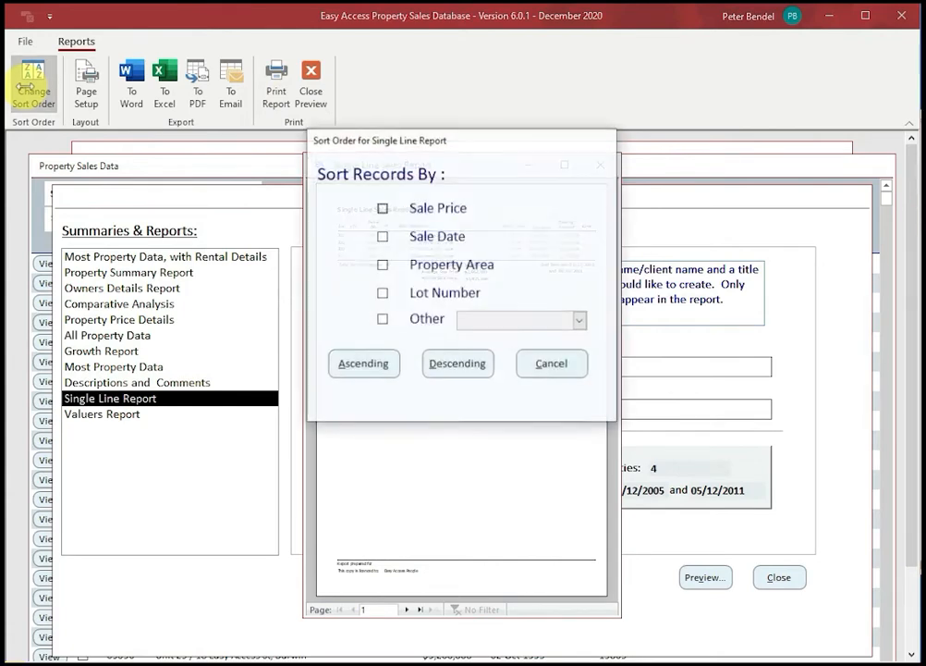
click(383, 209)
click(358, 363)
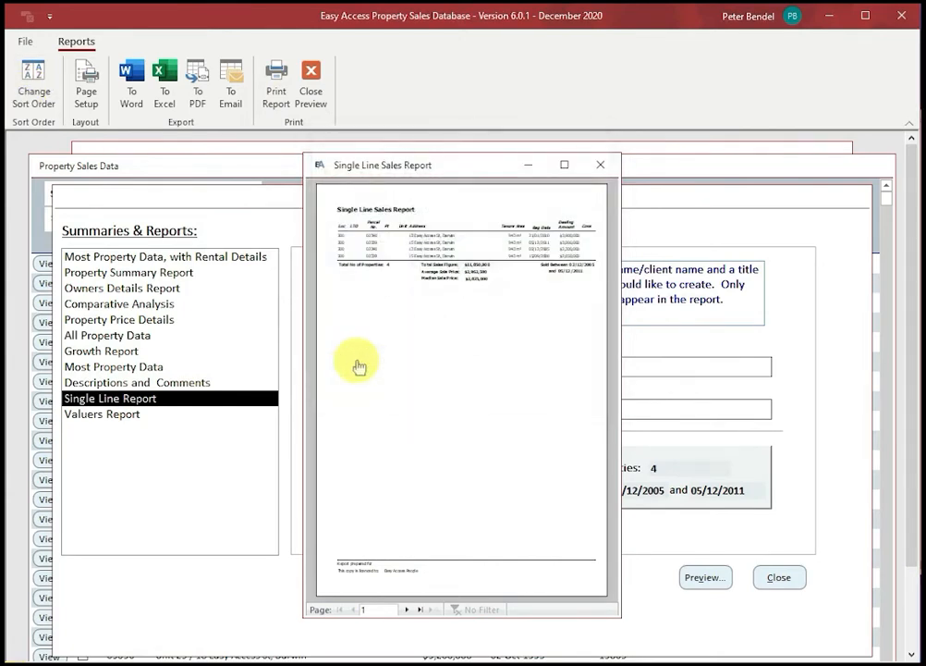
click(559, 270)
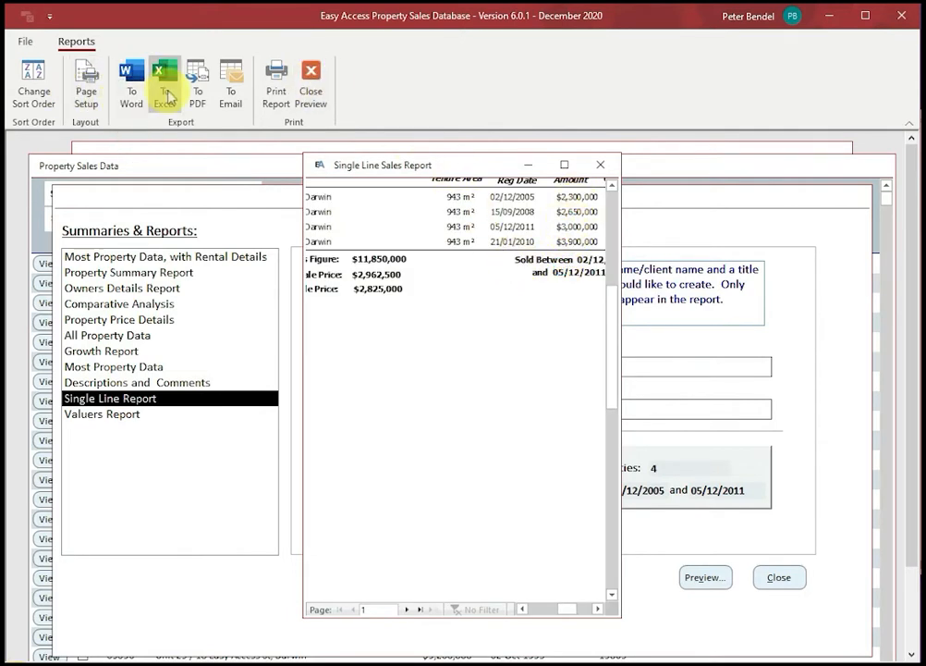
click(308, 92)
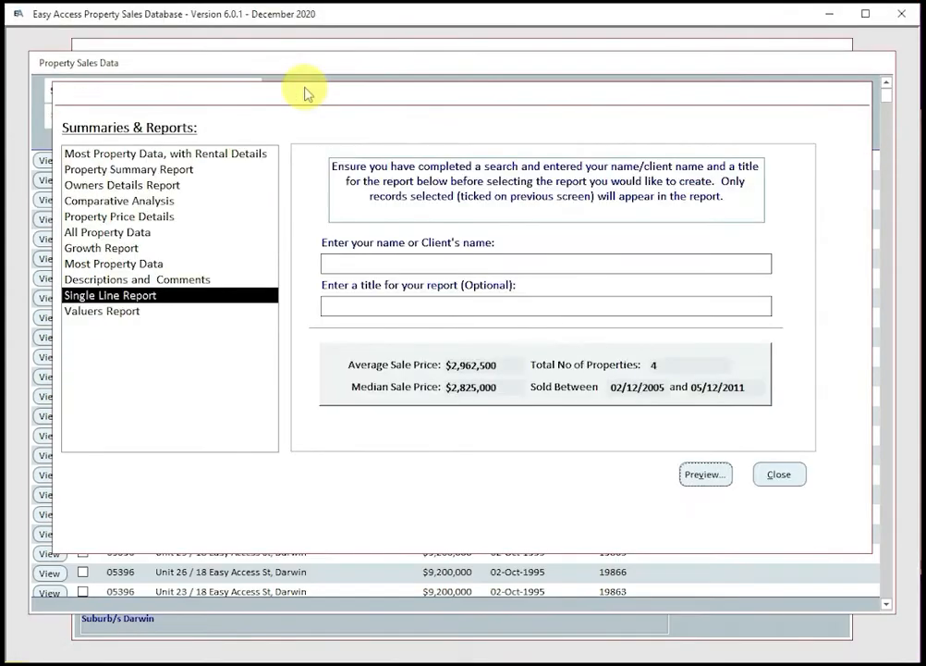
Step: Set the ad-hoc Excel export to only Apartment Level, Building Name, Property Part, More PPS and Map Sheet Number
click(773, 477)
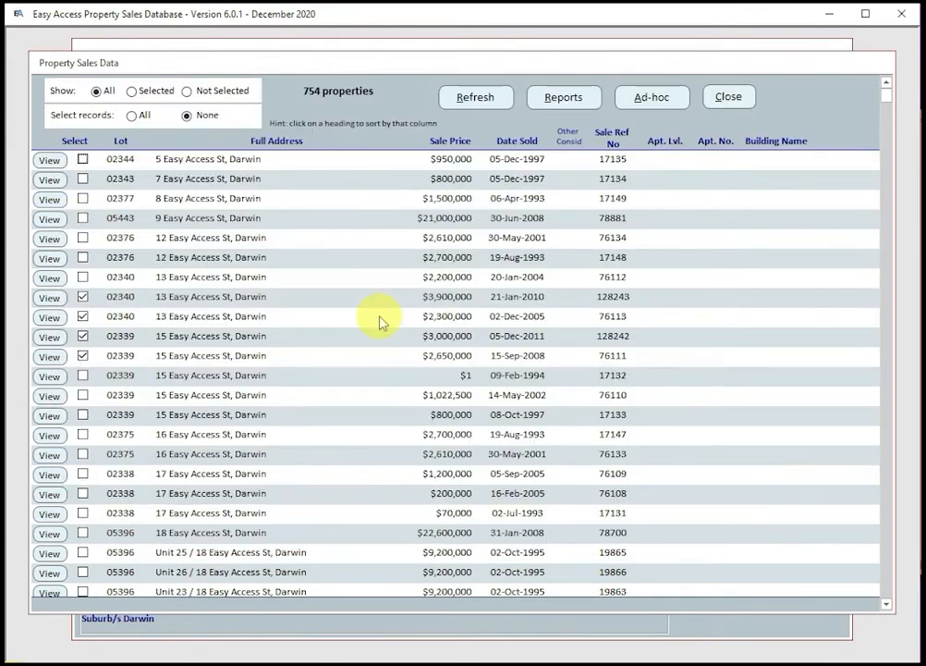
click(656, 100)
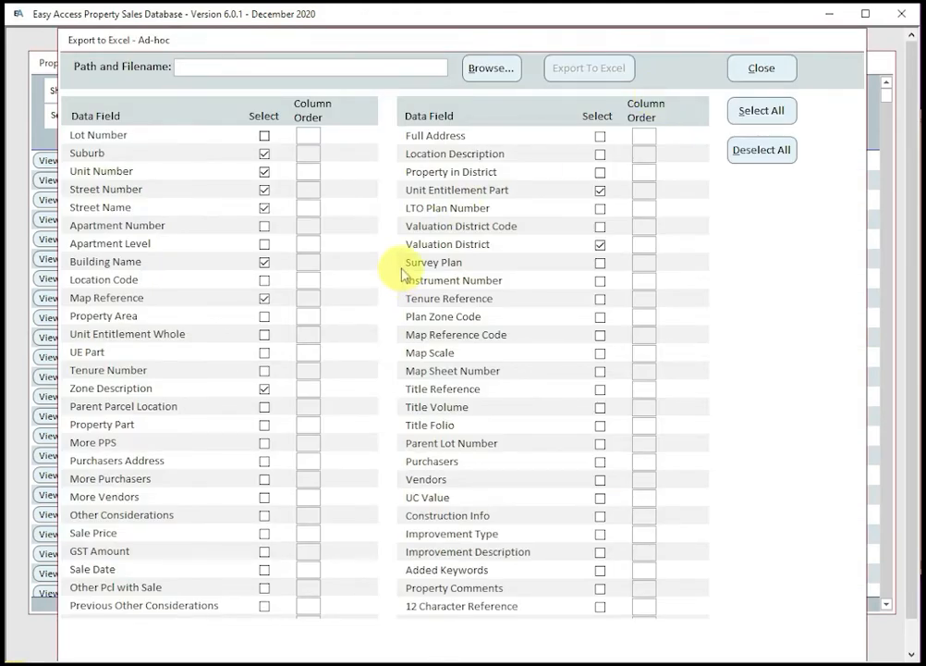
click(762, 111)
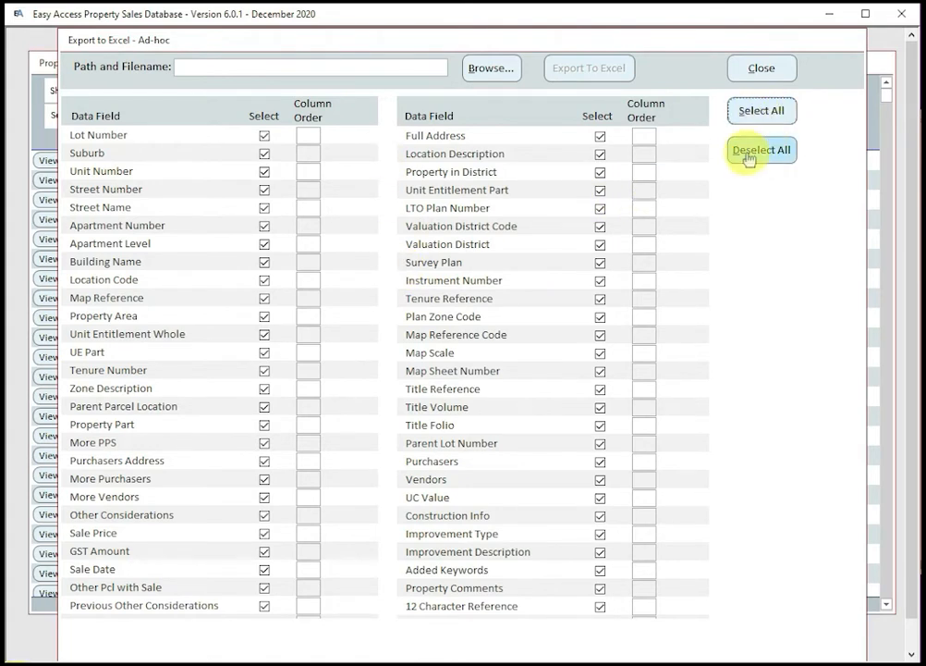
click(749, 156)
click(264, 245)
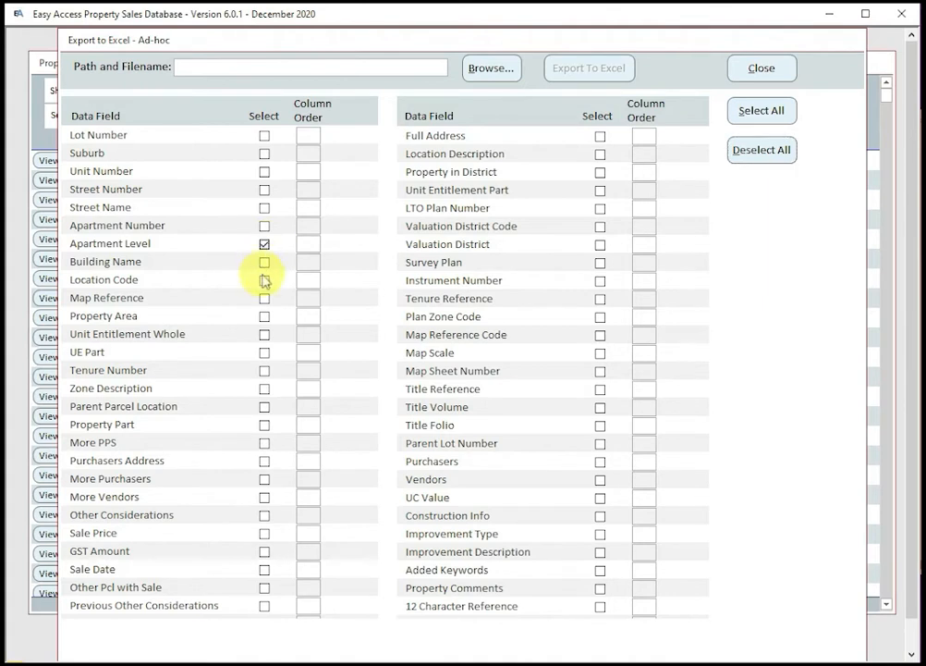
click(265, 264)
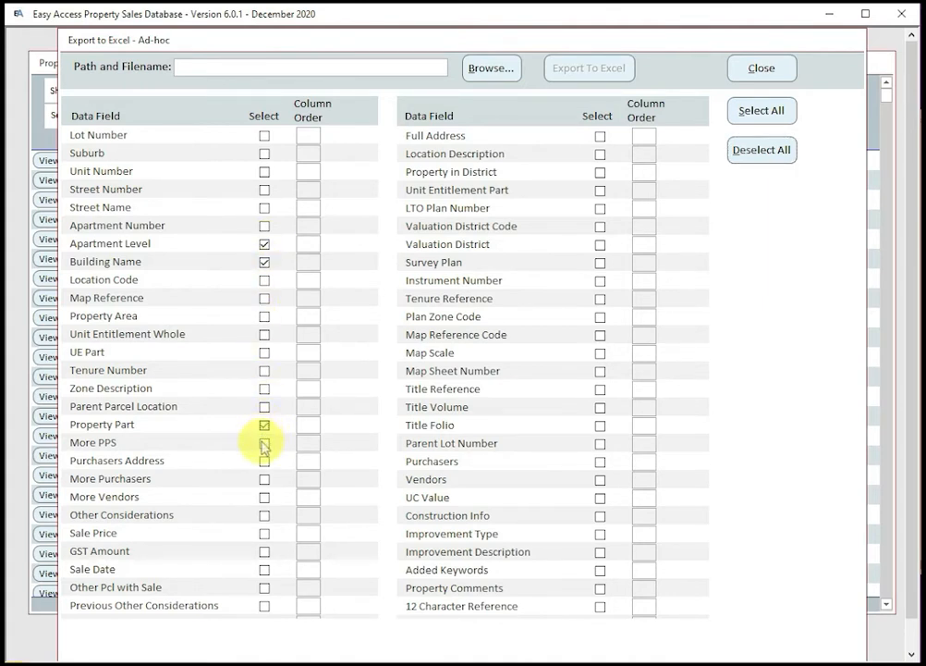
click(264, 444)
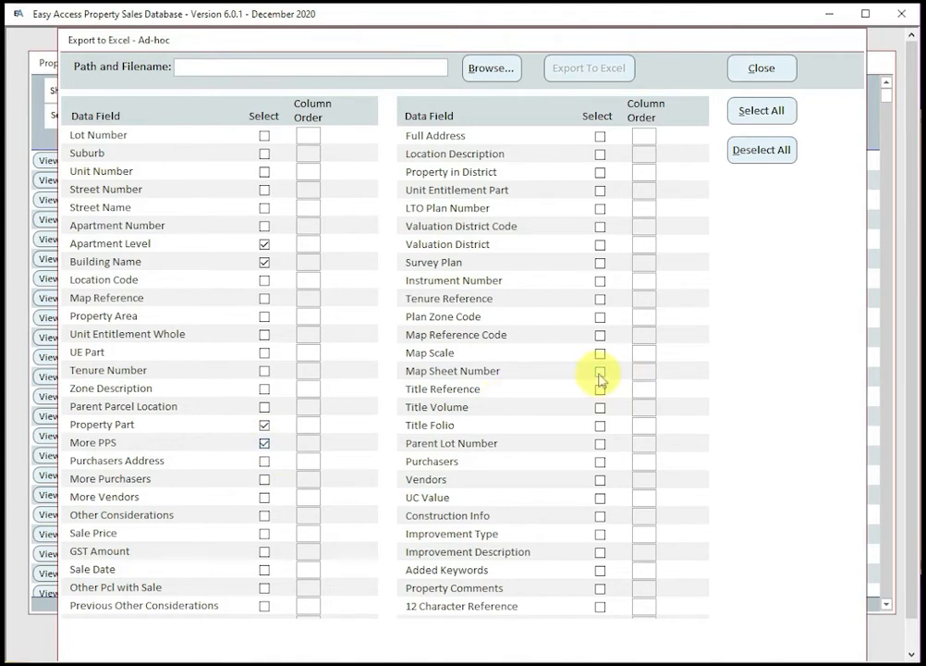
click(600, 373)
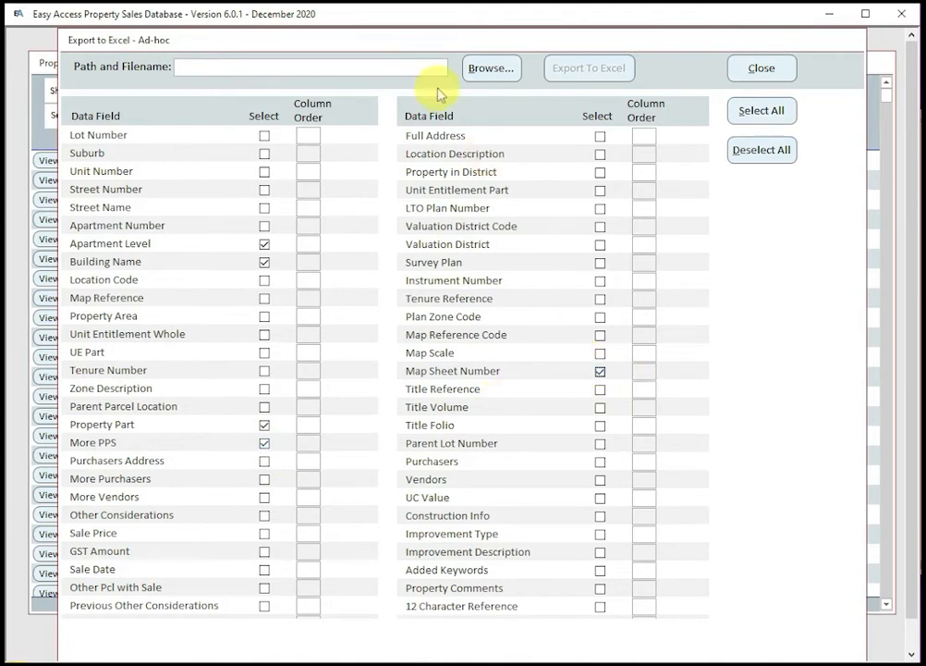
click(488, 73)
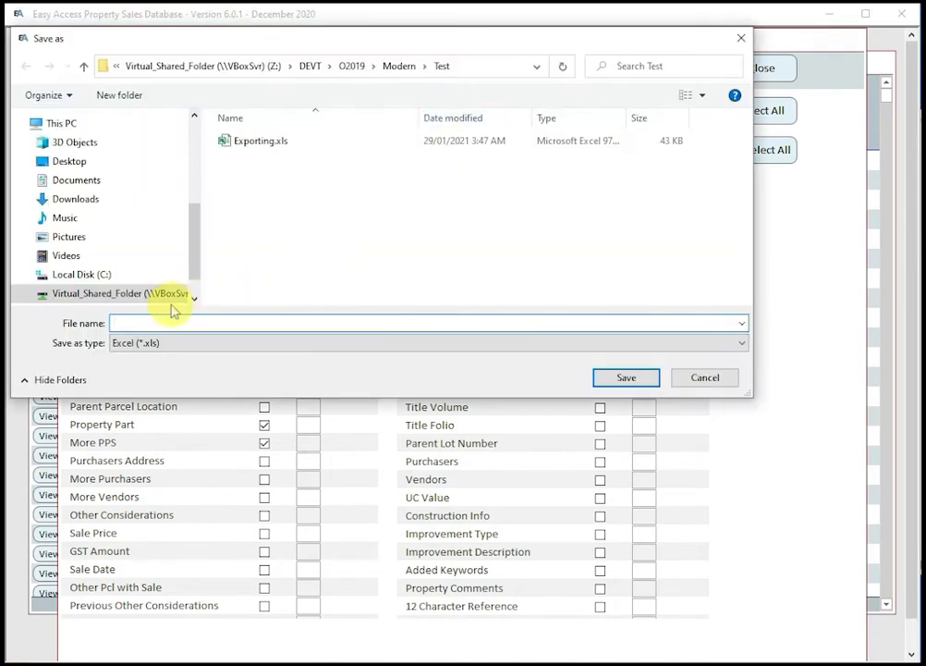
Step: Save the export as Exporting test.xls and run Export To Excel, confirming both prompts
click(261, 141)
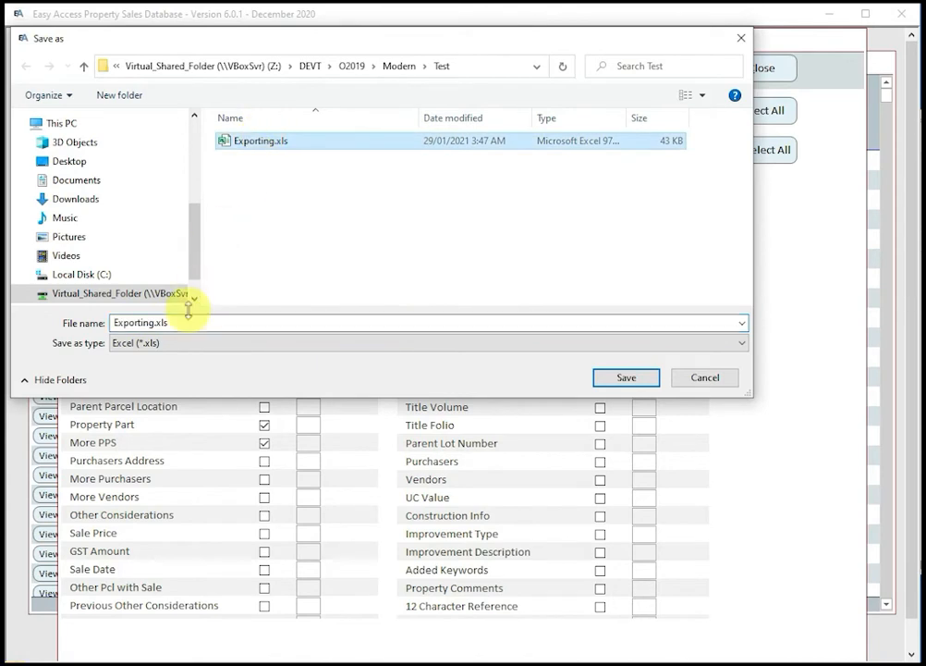
double_click(154, 322)
click(154, 323)
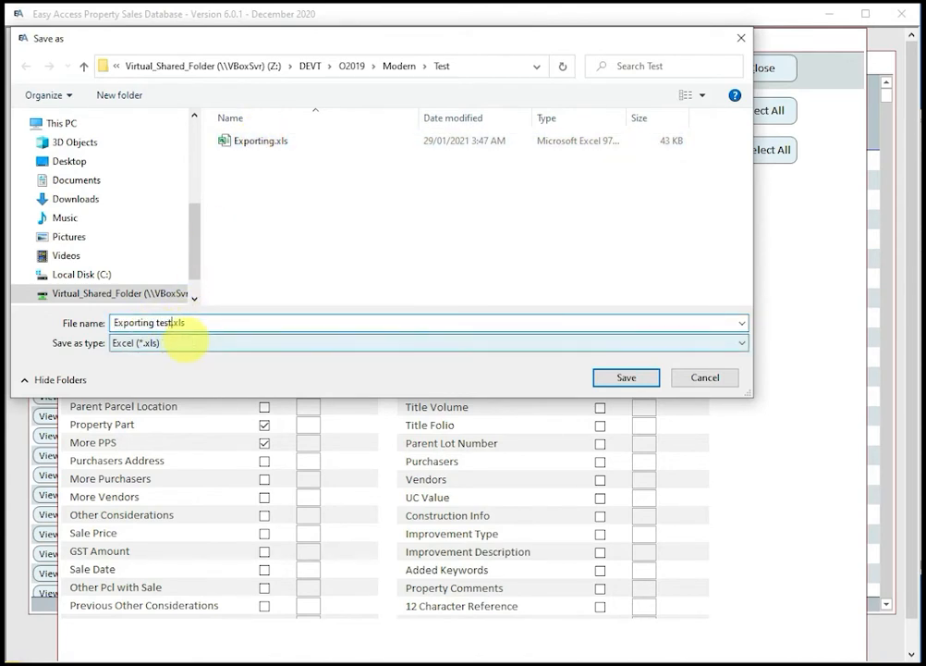
text(test)
click(621, 378)
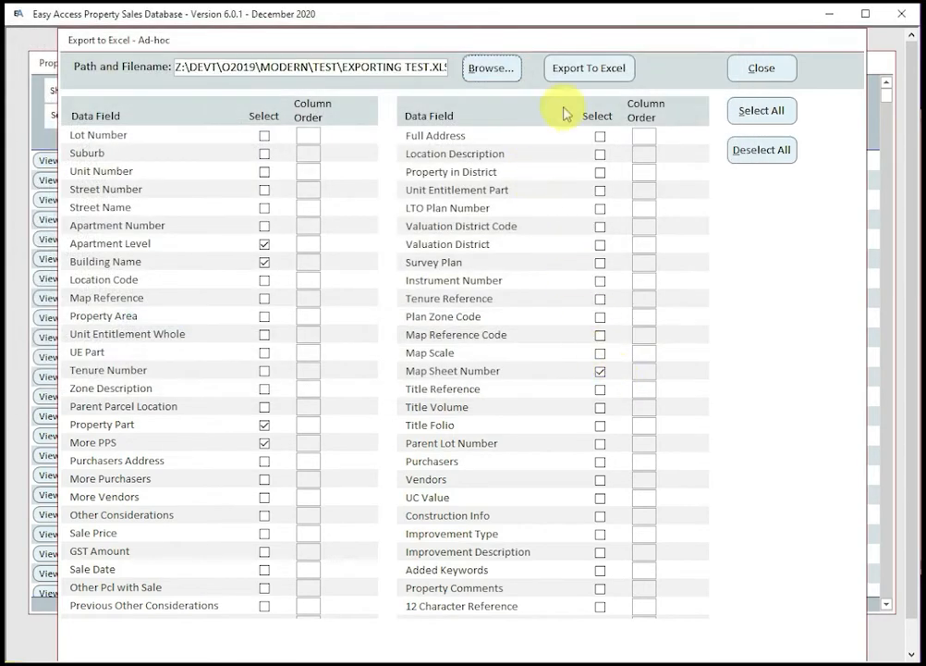
click(595, 74)
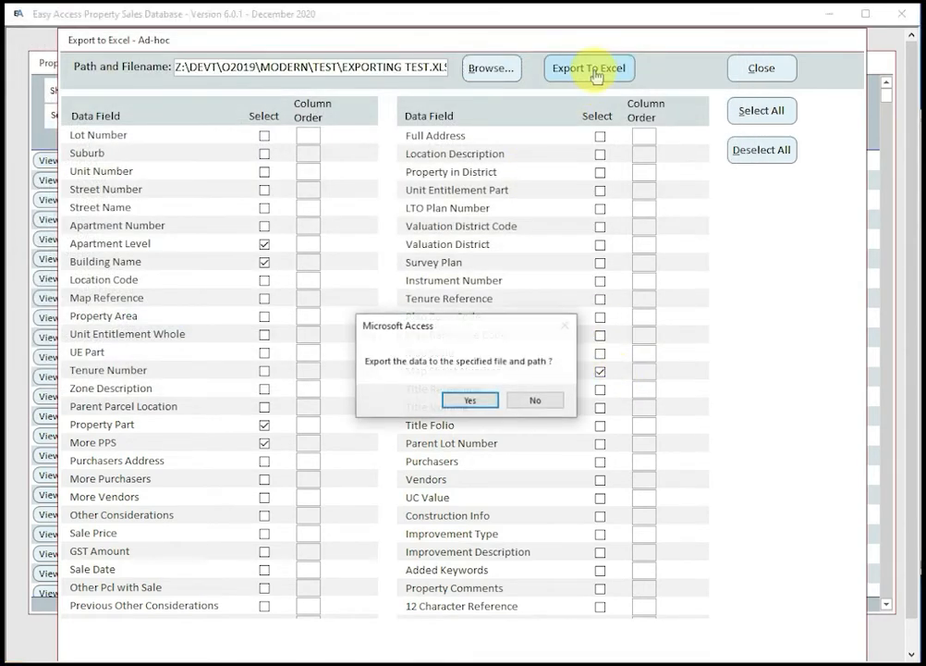
click(468, 403)
click(485, 400)
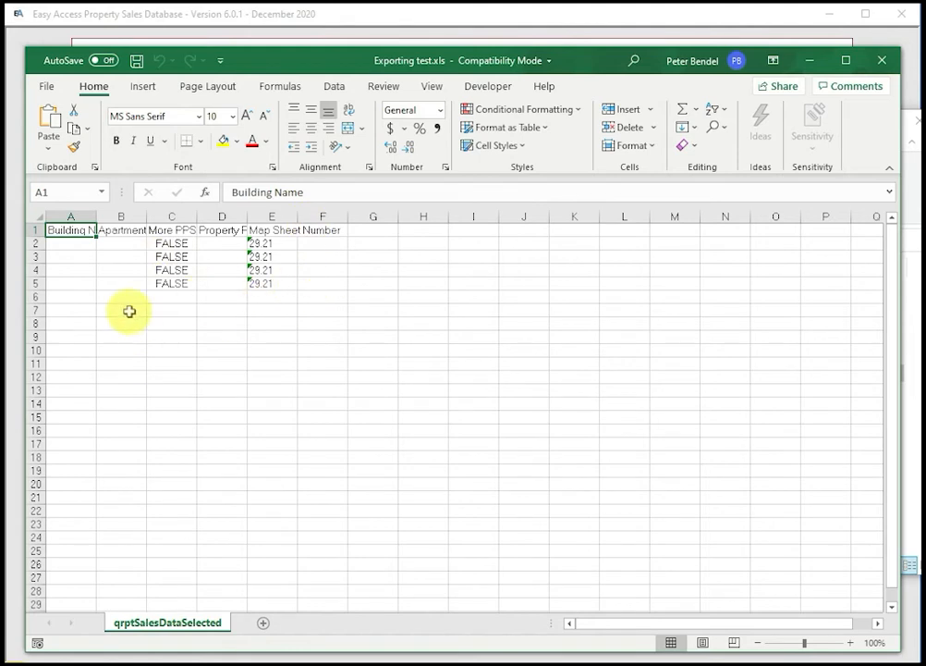
Step: Close the exported Excel sheet and bring the Property Sales Data list forward
click(882, 60)
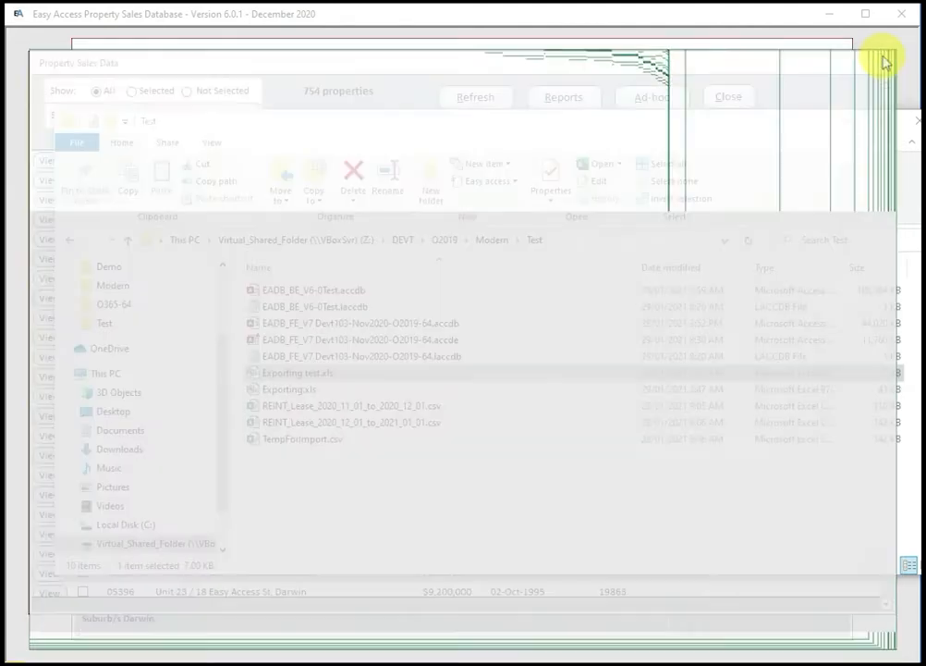
click(644, 63)
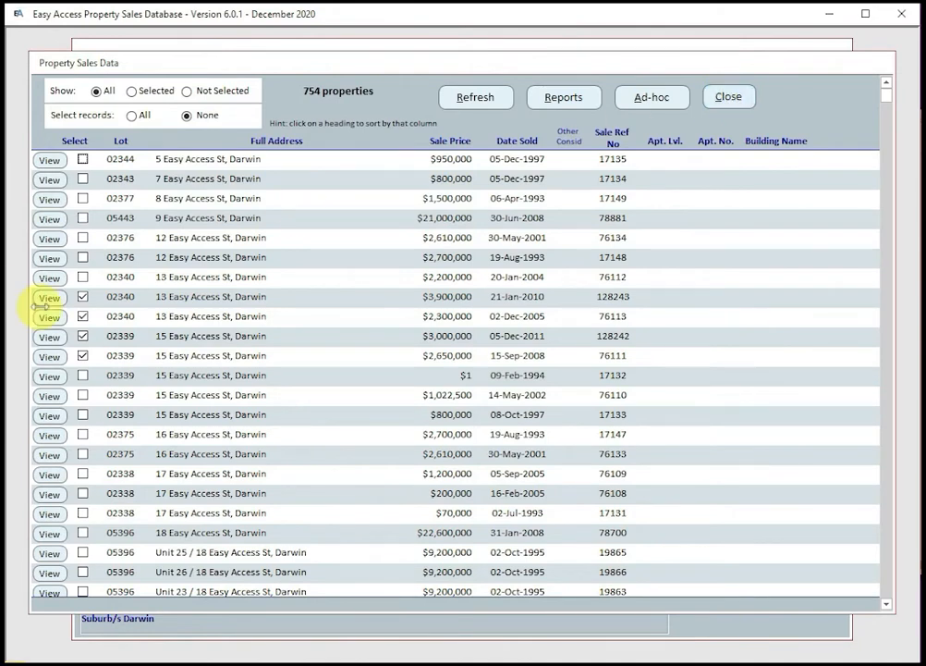
Step: Open the 13 Easy Access St sale and review its Sale Data, Lands Descriptions and Comments / Documents tabs
click(50, 318)
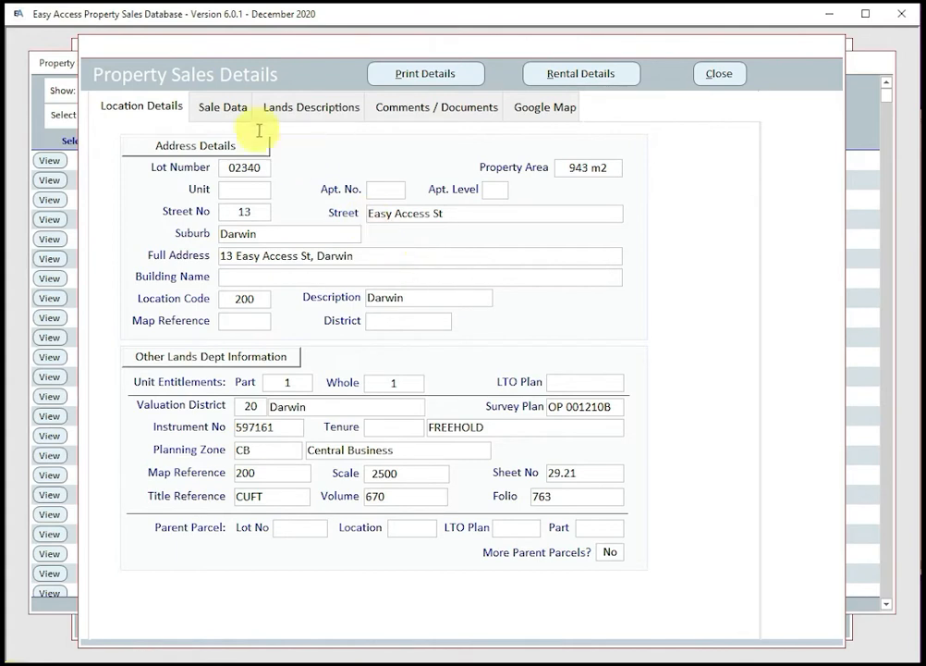
click(223, 108)
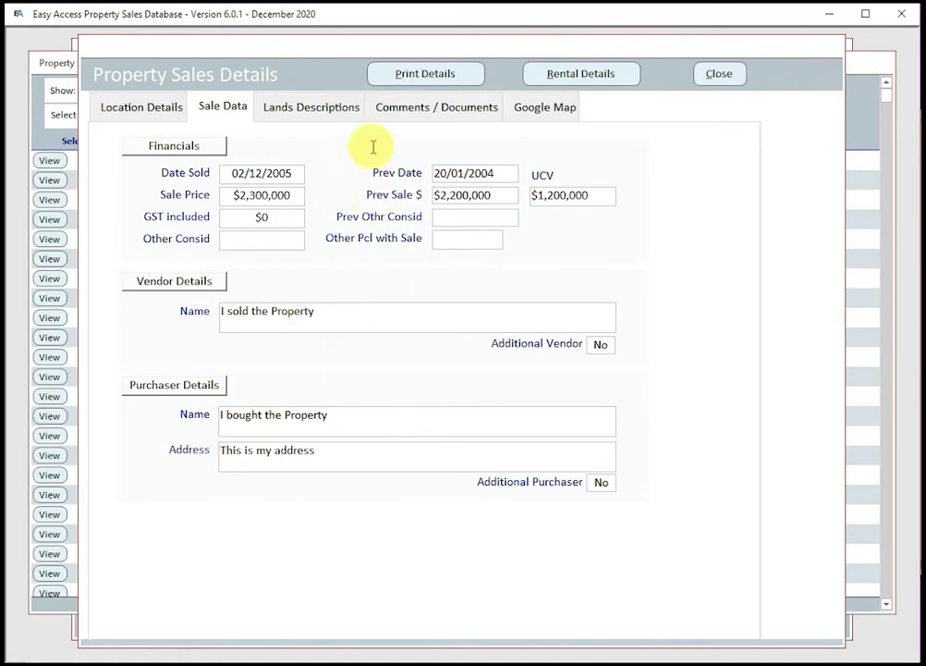
click(325, 104)
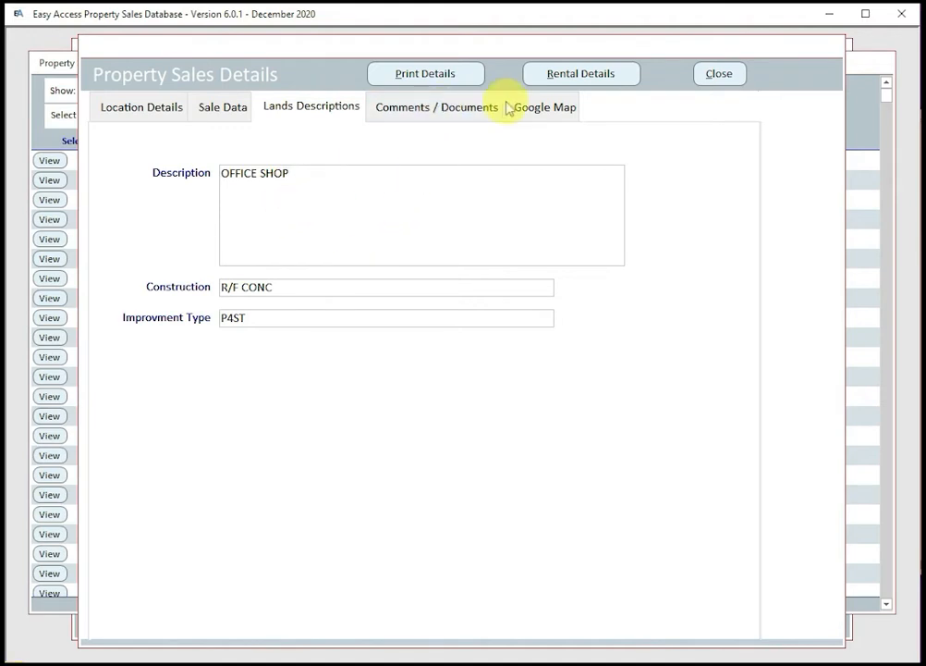
click(461, 113)
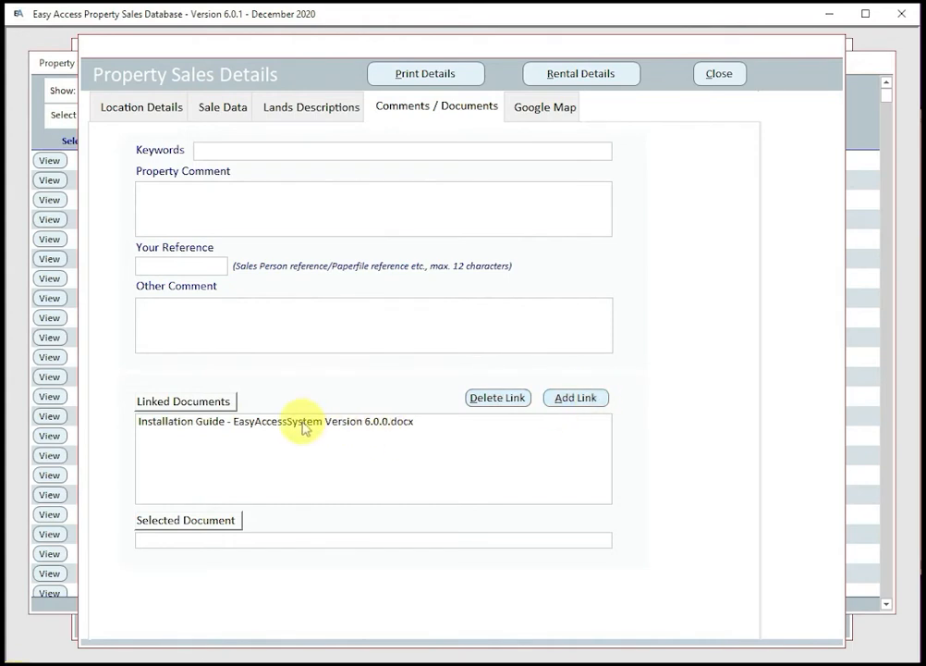
Step: Open the linked Installation Guide document in Word, scroll through it, then close it
click(302, 423)
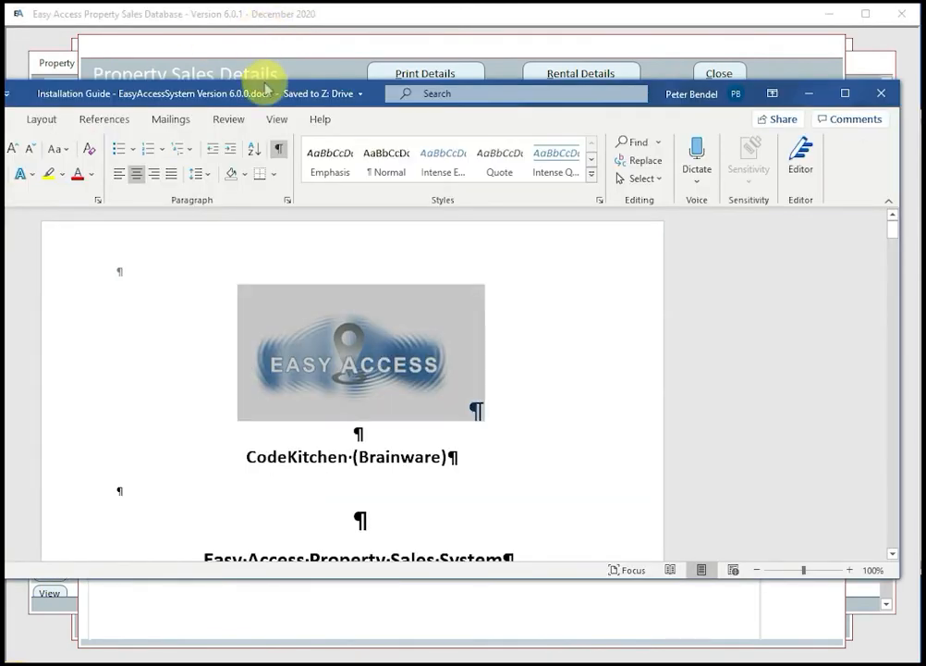
drag(264, 84, 349, 72)
click(500, 320)
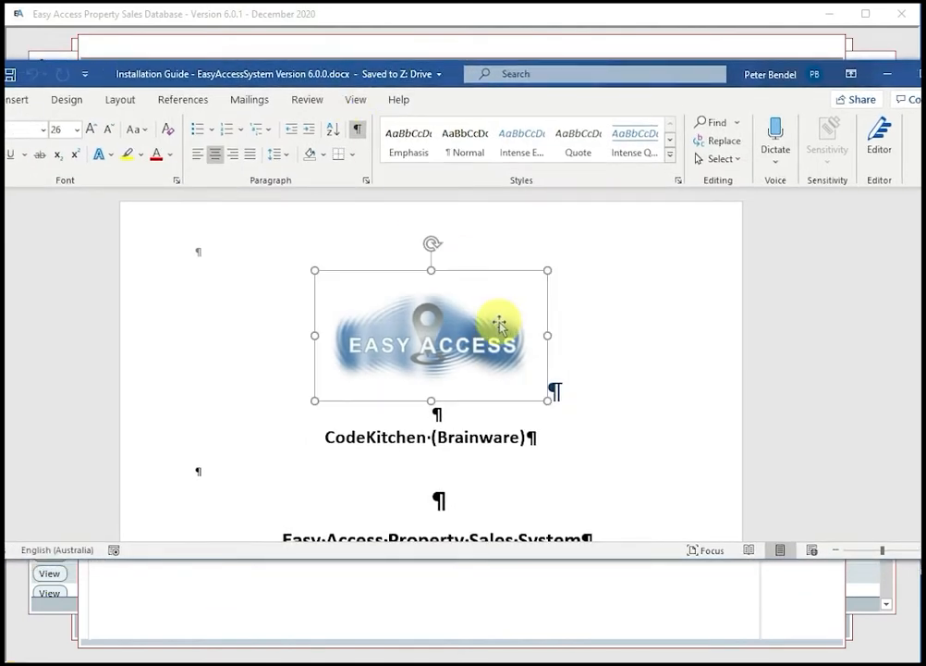
scroll(500, 324, down, 10)
scroll(491, 337, down, 10)
click(924, 74)
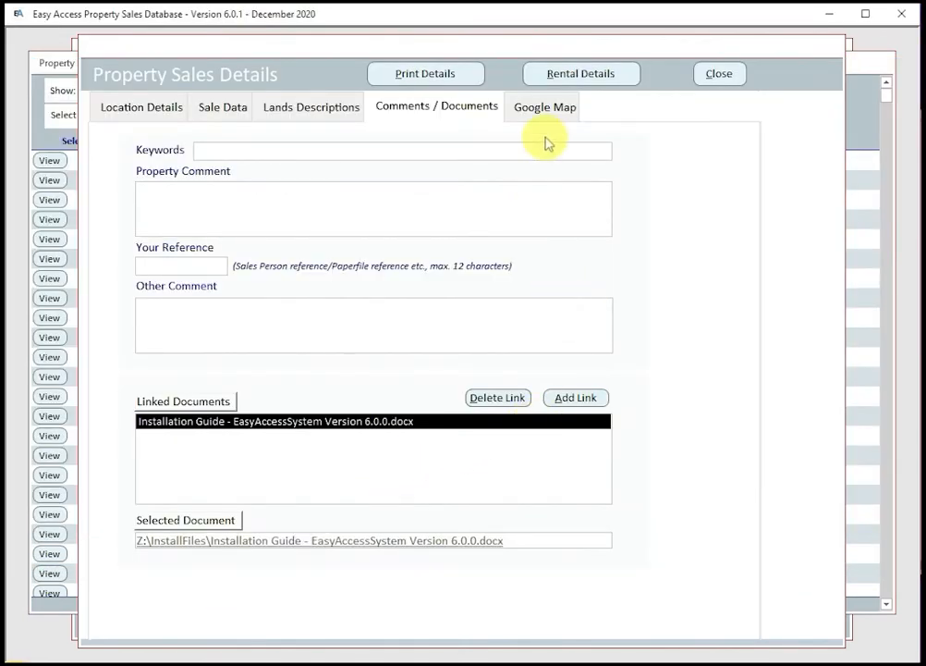
click(546, 108)
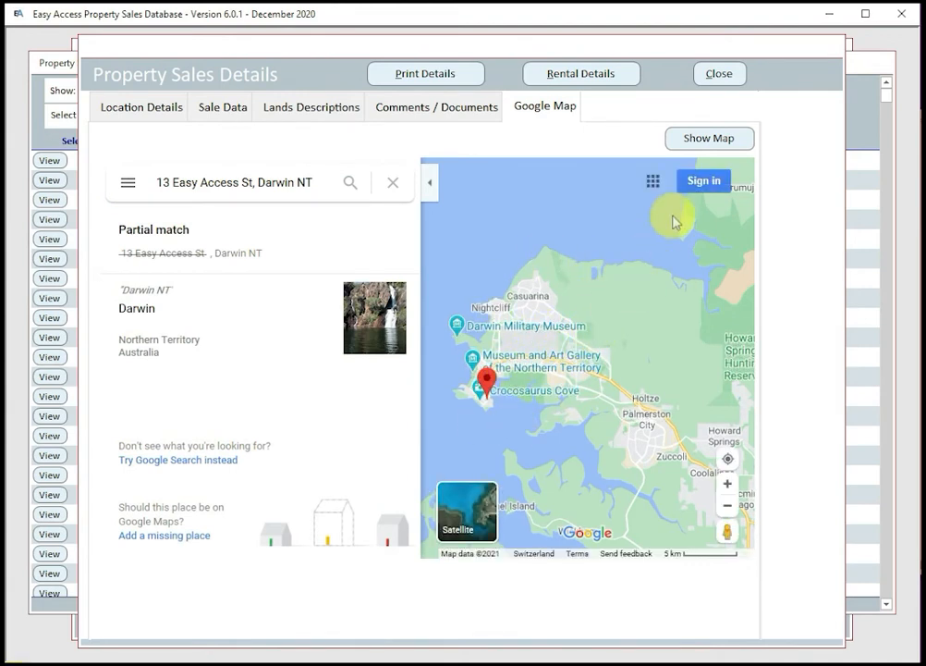
click(585, 74)
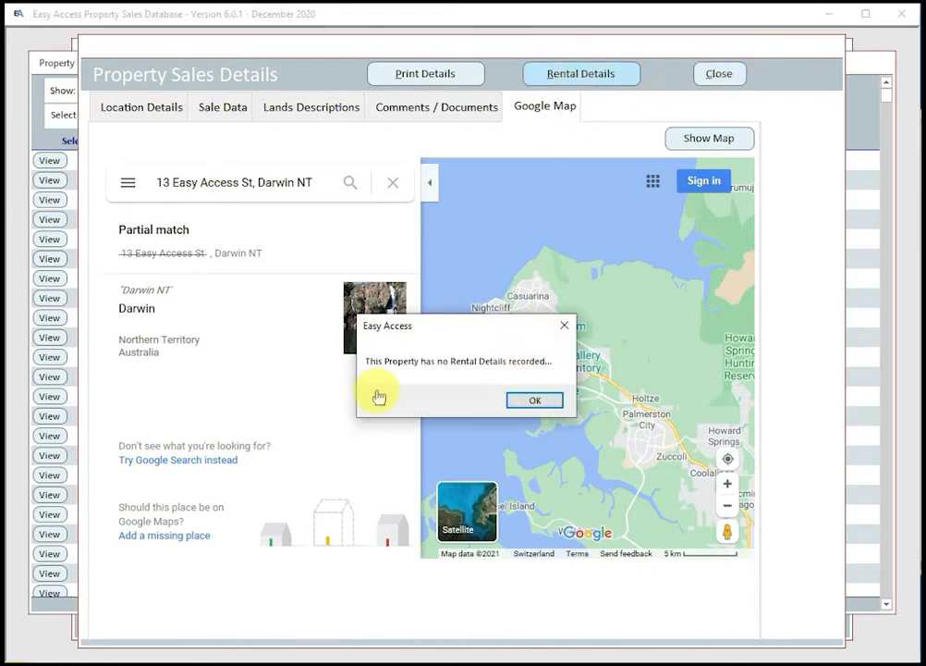
click(532, 402)
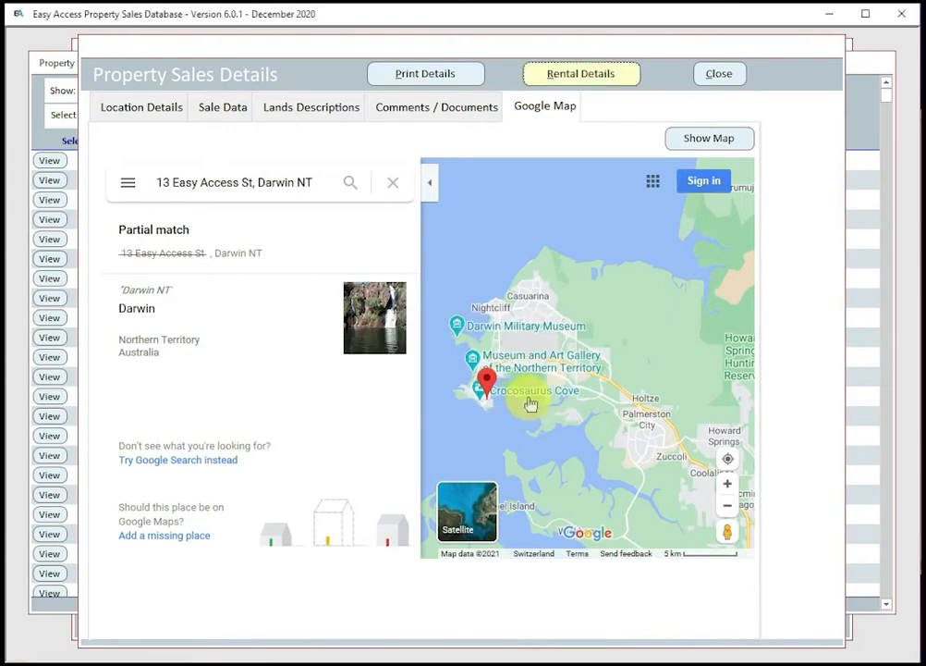
click(721, 75)
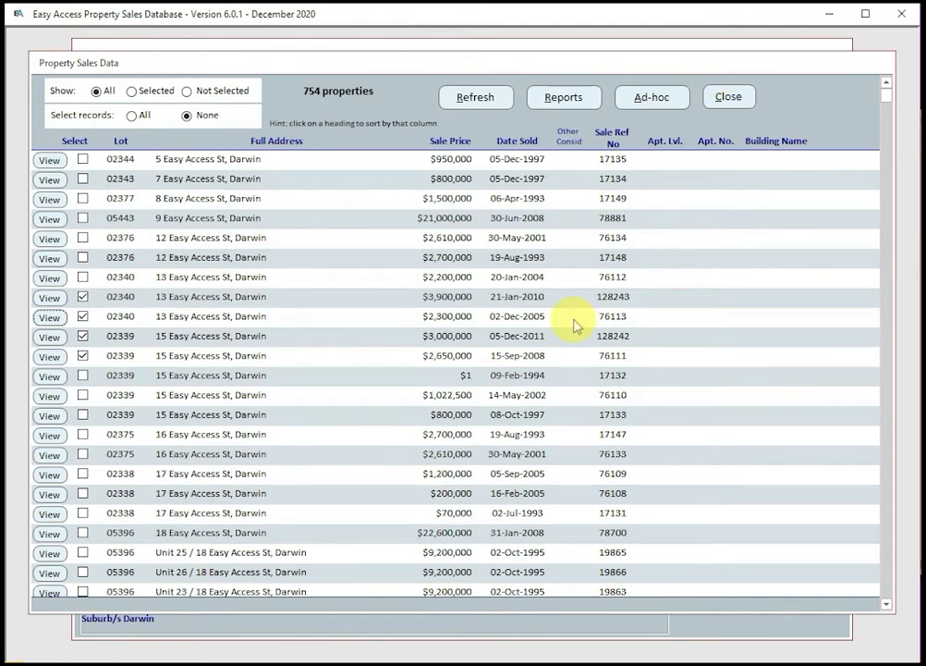
click(729, 96)
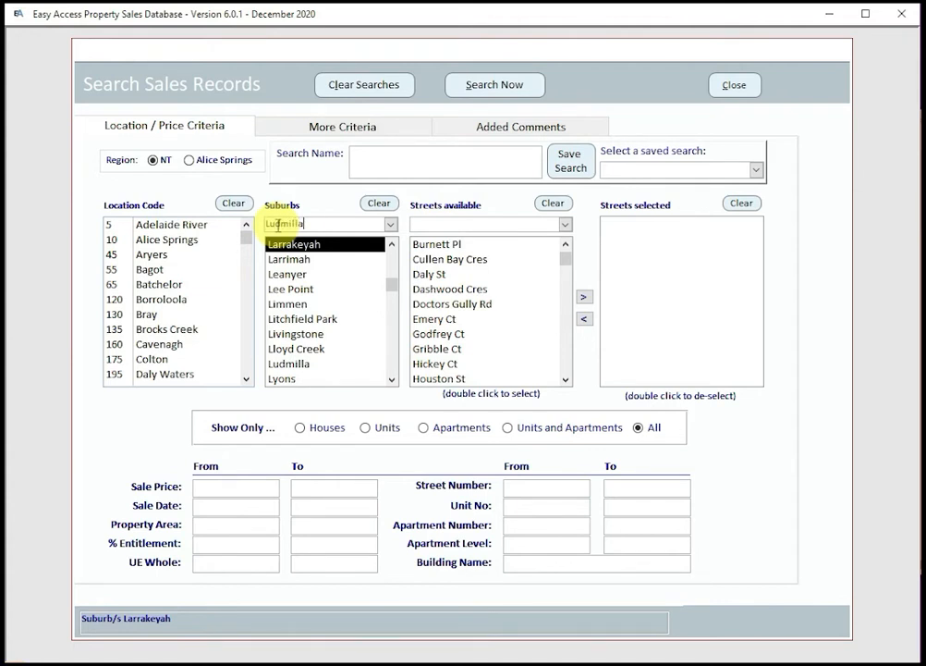
key(Return)
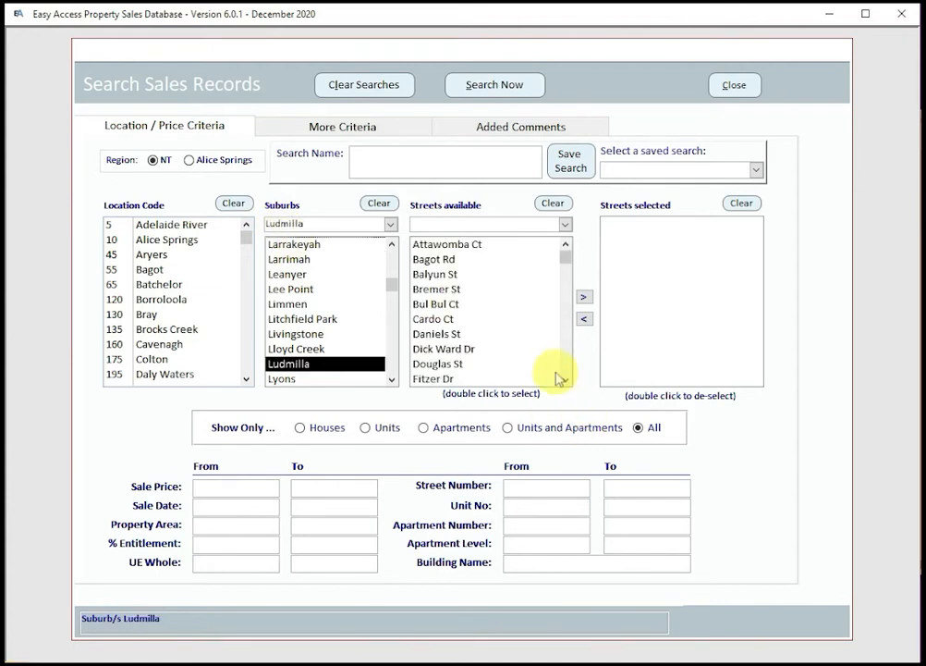
click(432, 379)
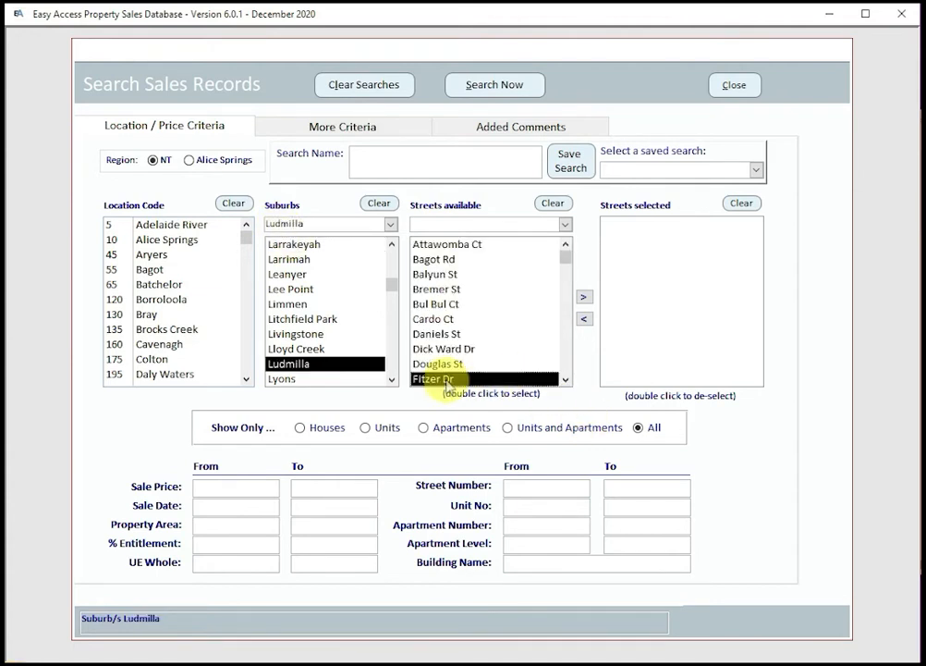
click(523, 490)
text(3)
double_click(448, 379)
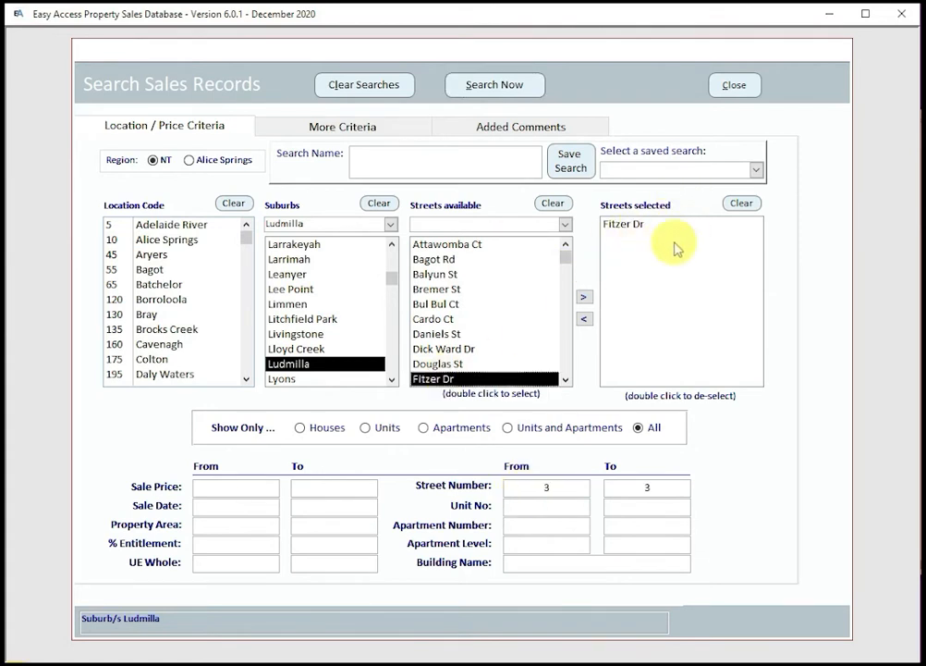
click(497, 85)
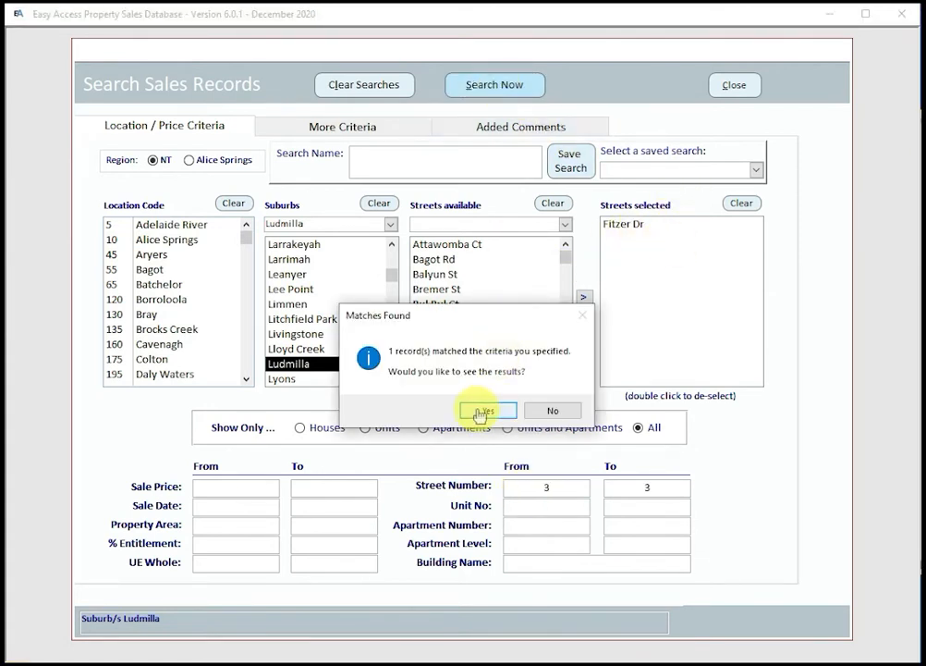
click(483, 411)
click(48, 160)
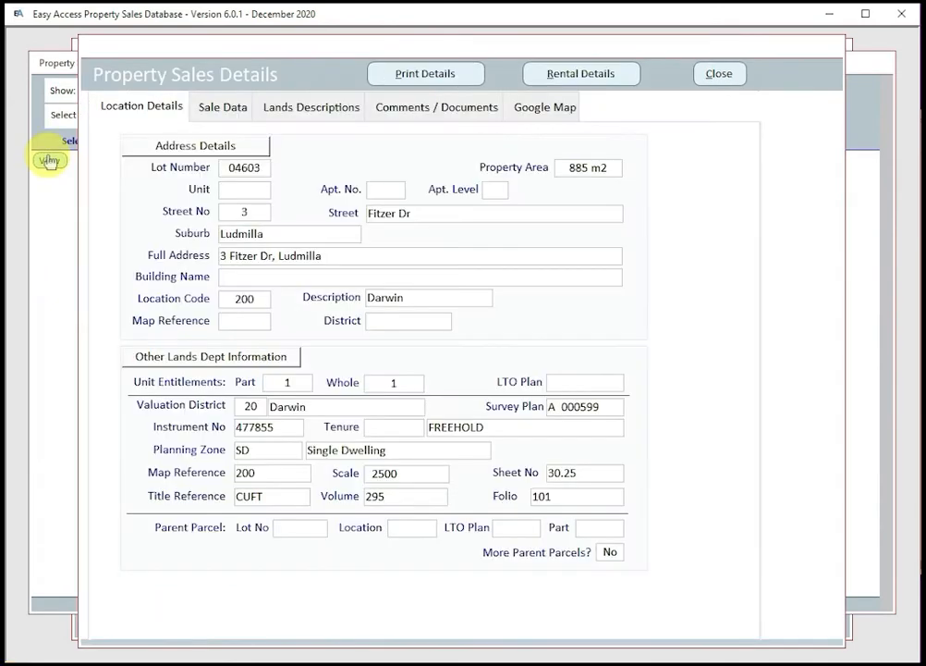
click(541, 111)
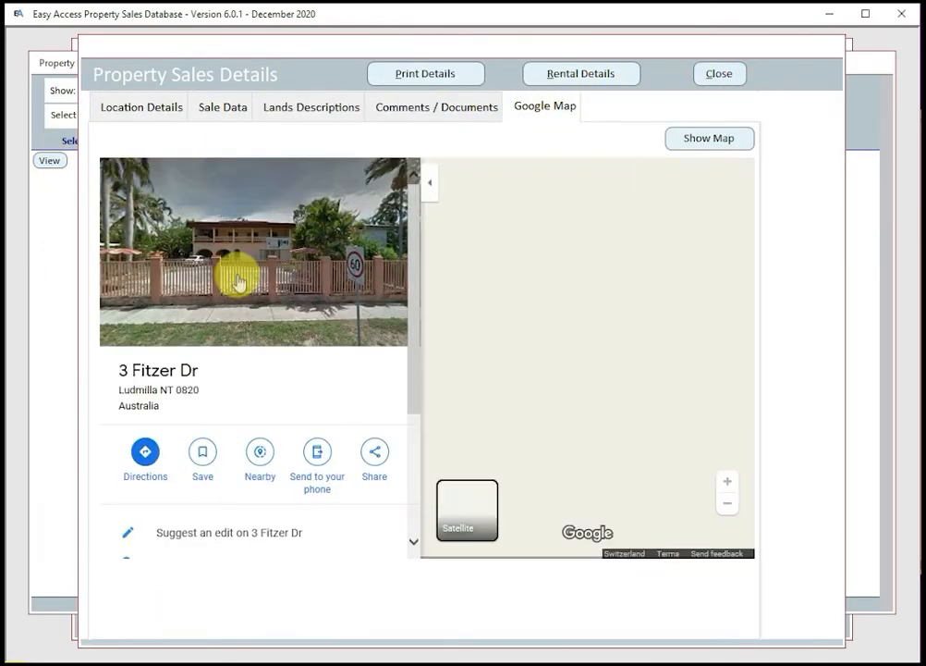
click(236, 282)
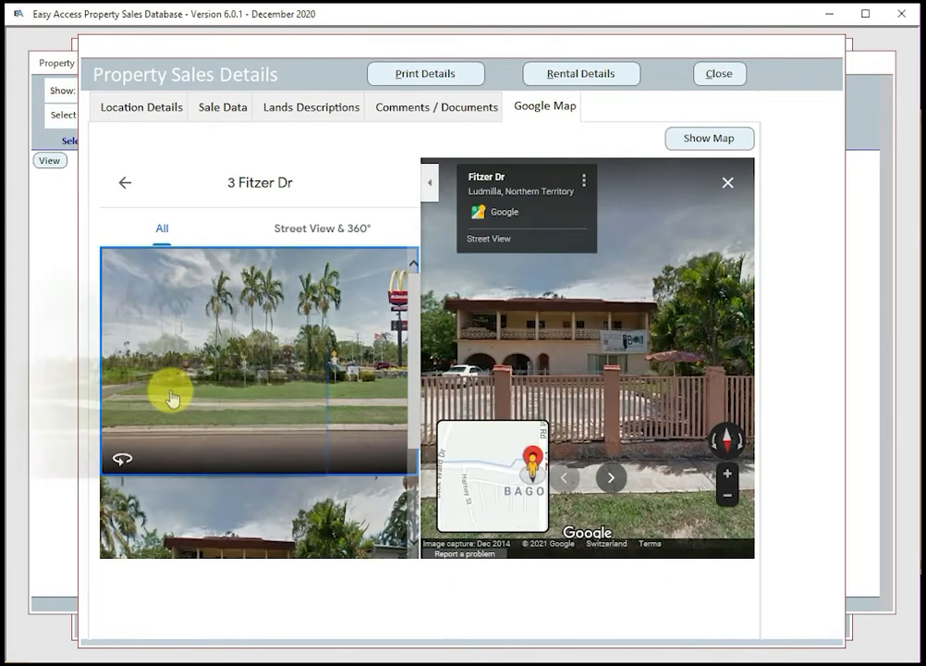
click(625, 367)
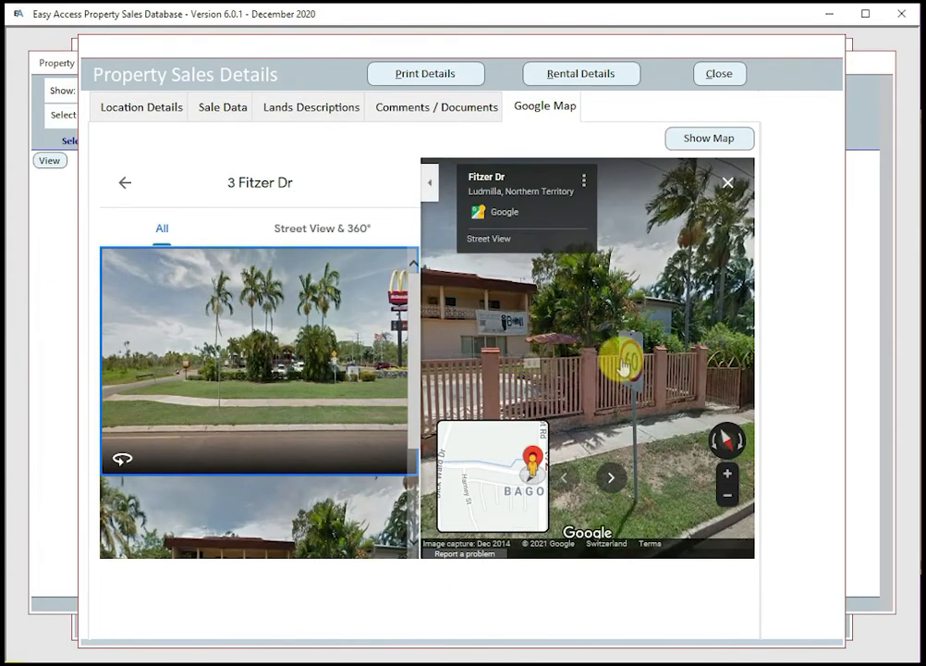
click(717, 73)
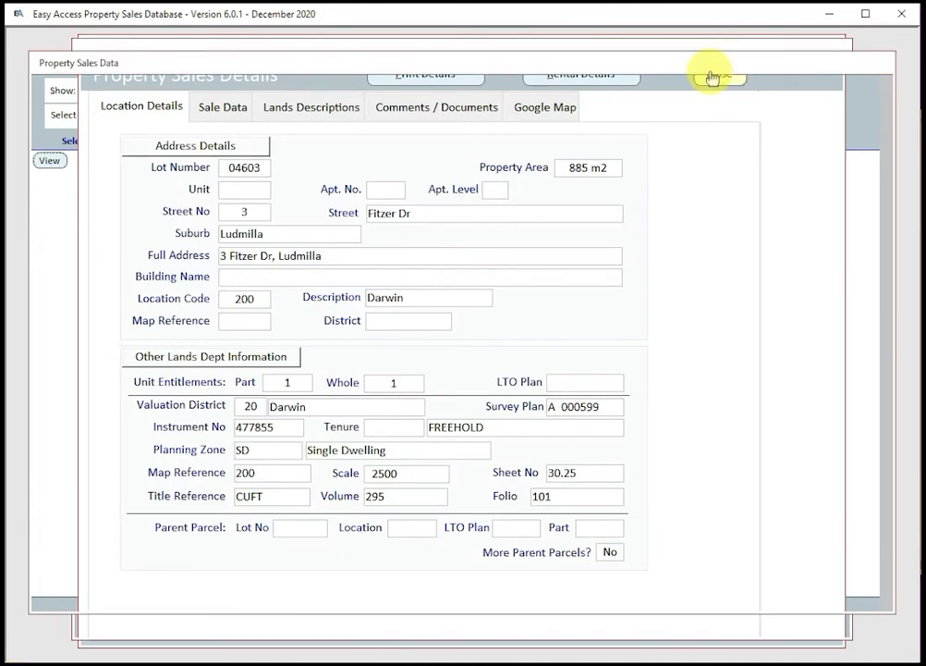
click(711, 81)
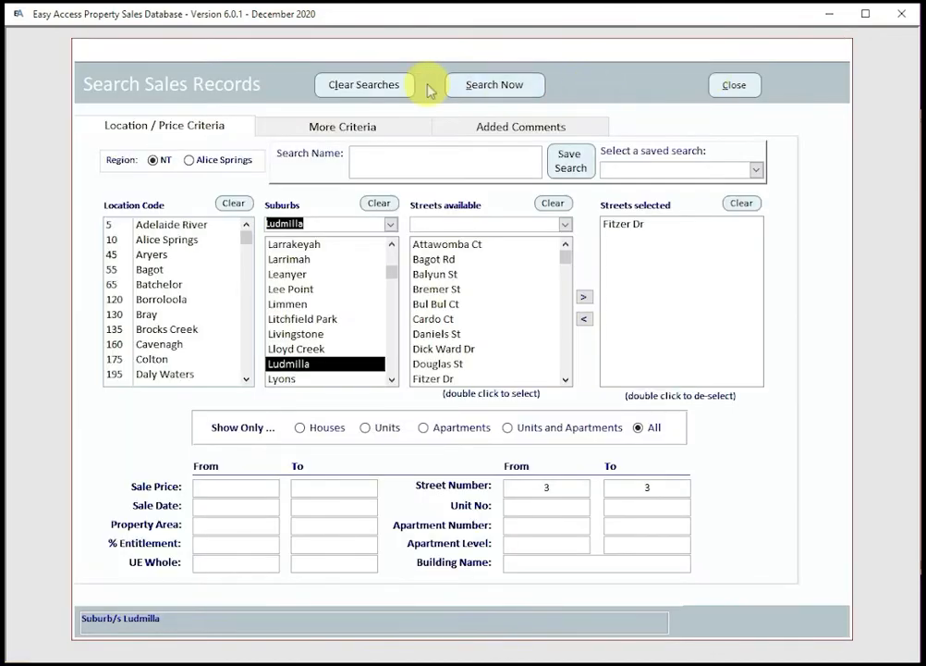
Step: Clear searches, set suburb Darwin and street Easy Access St, and list the 754 matching sales
click(368, 85)
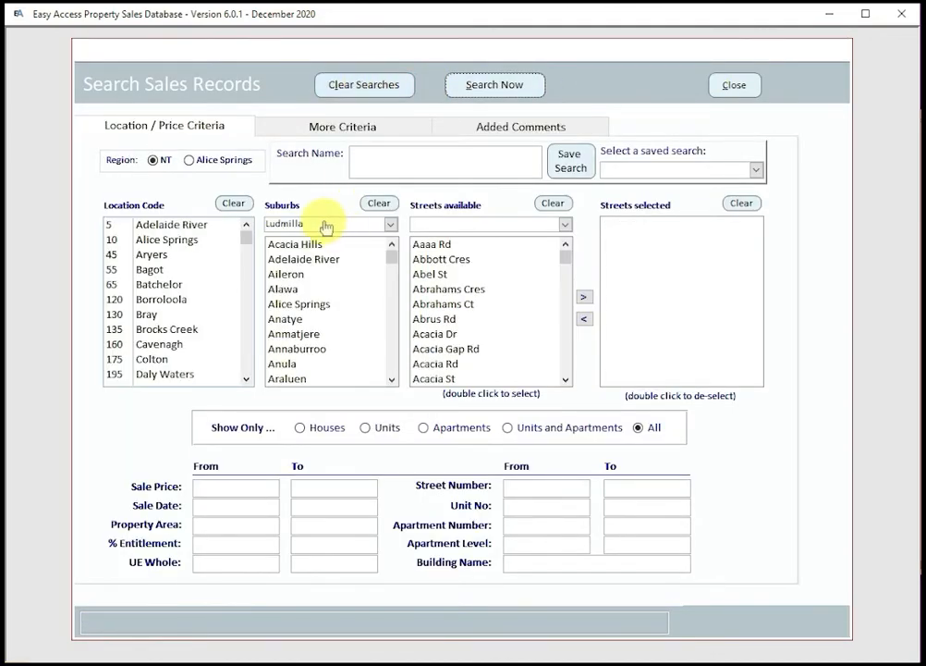
drag(326, 224, 250, 231)
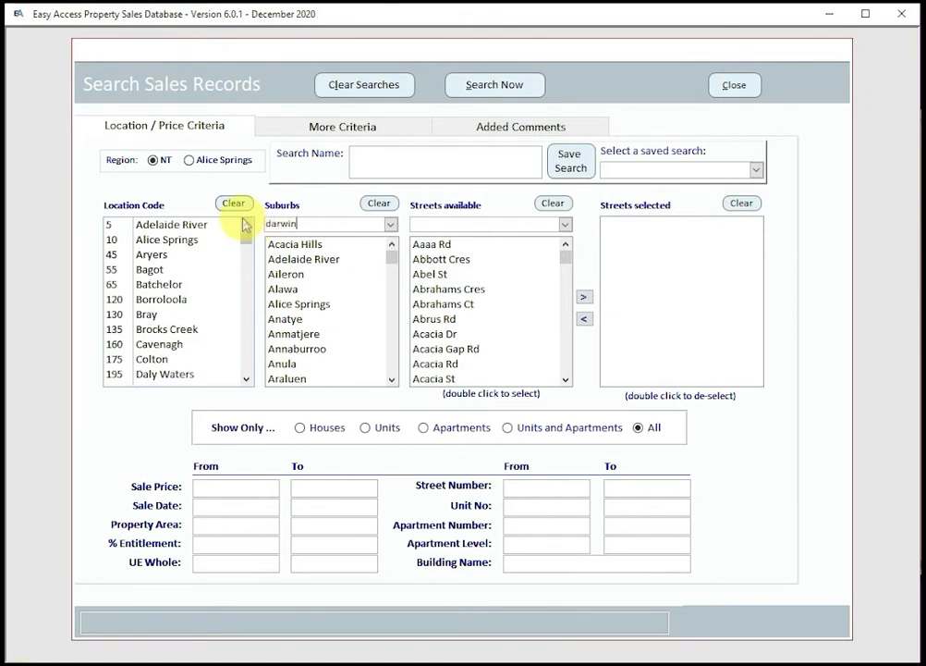
key(Return)
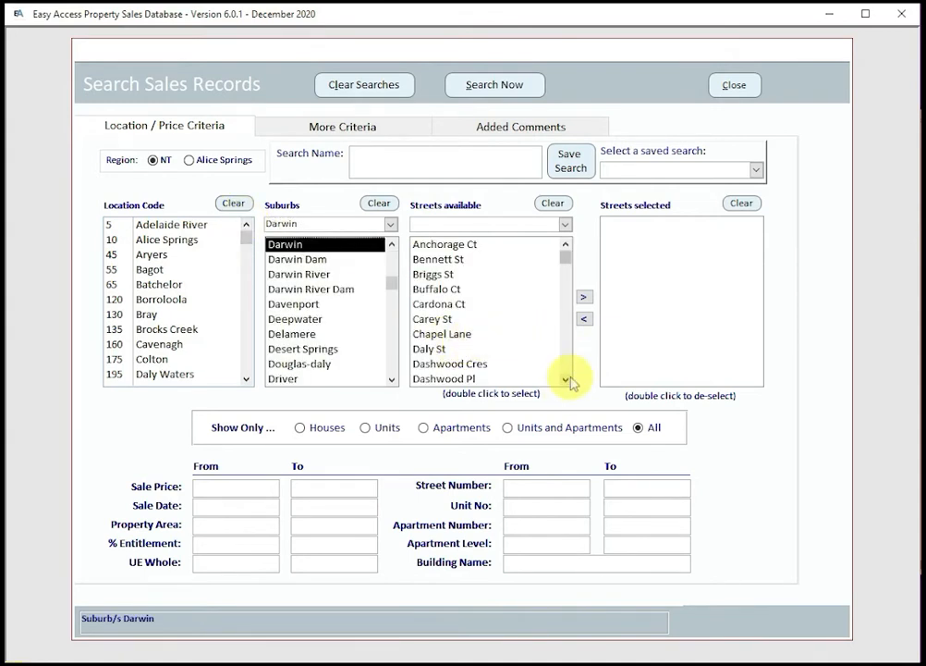
click(565, 379)
click(566, 379)
click(566, 379)
click(565, 379)
click(566, 379)
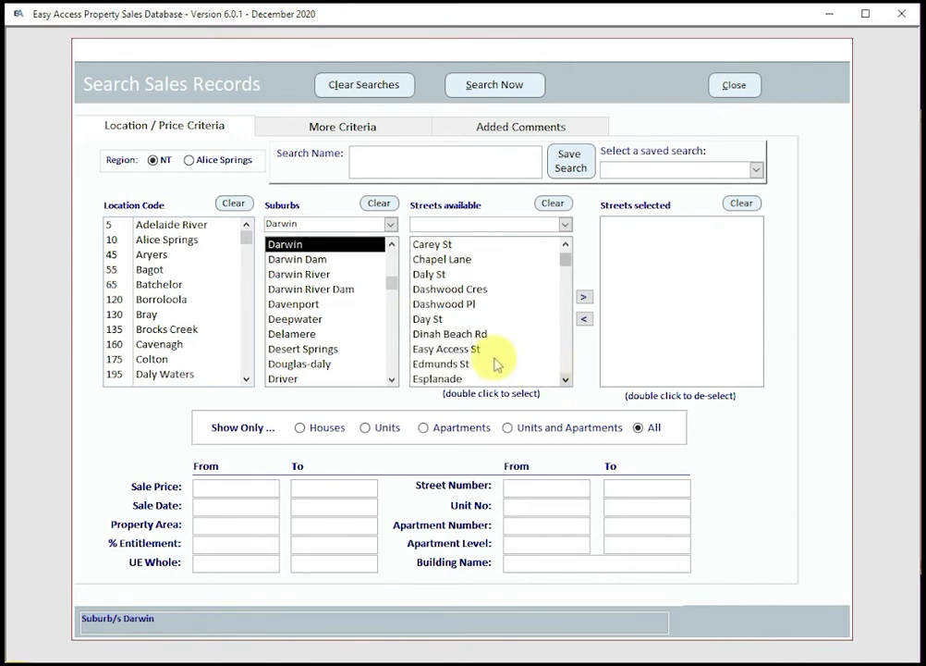
double_click(434, 350)
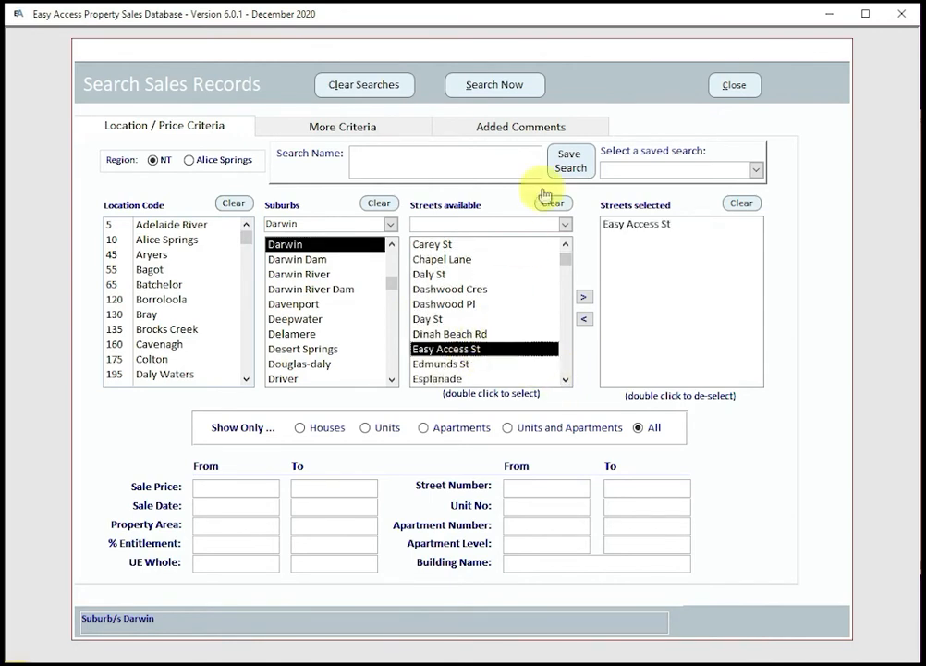
click(493, 87)
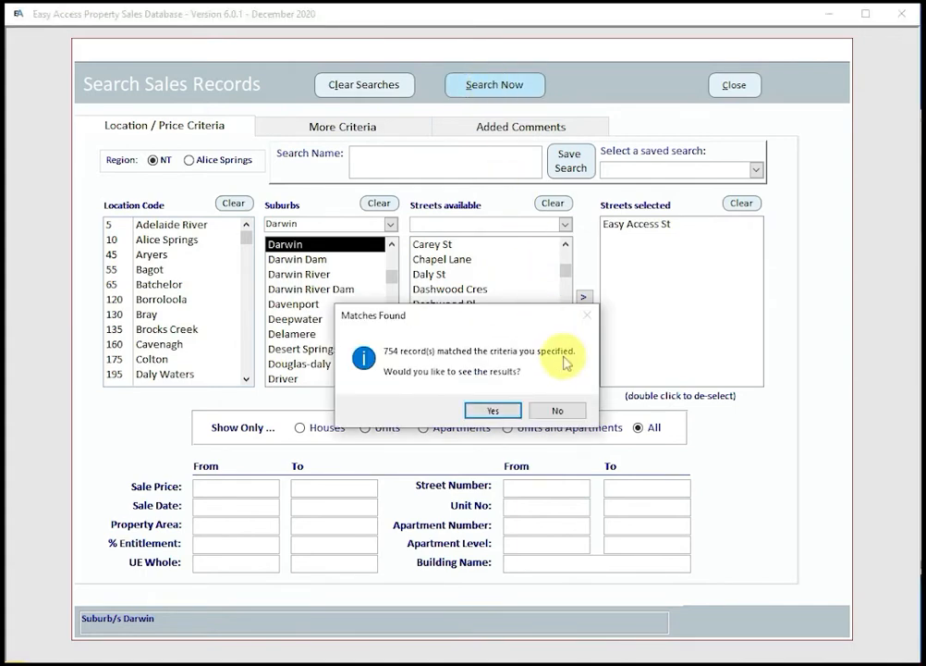
click(491, 409)
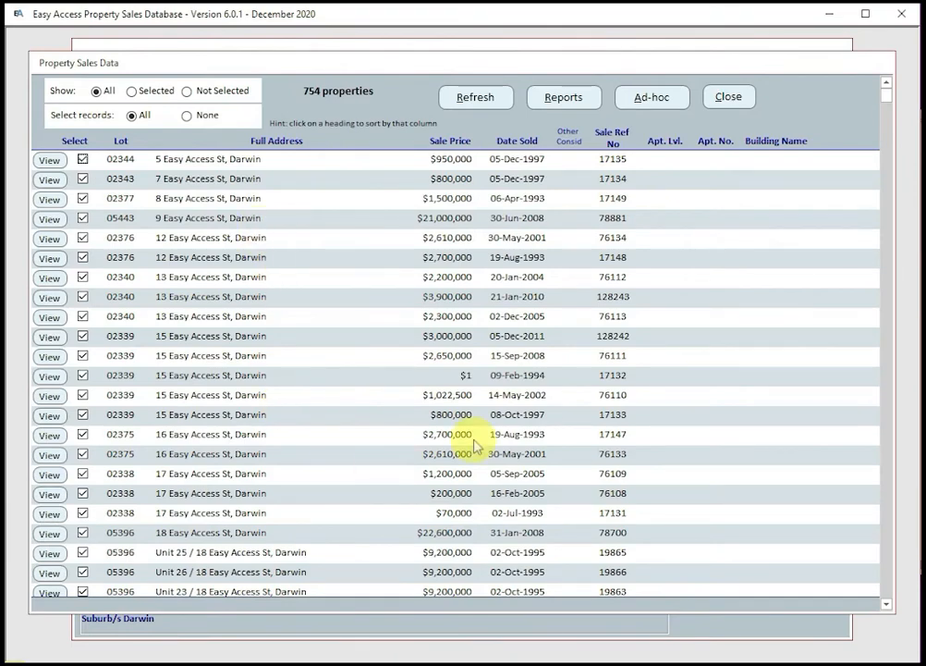
scroll(471, 439, down, 10)
Step: List Easy Access St sales for Units and Apartments (665), then Apartments only (70)
scroll(472, 438, down, 2)
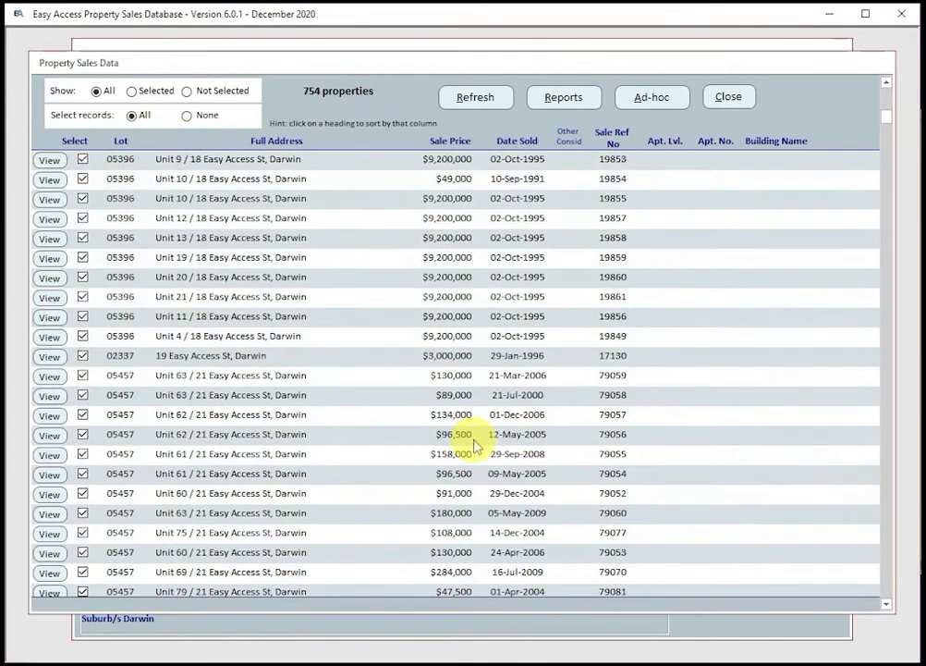
click(734, 96)
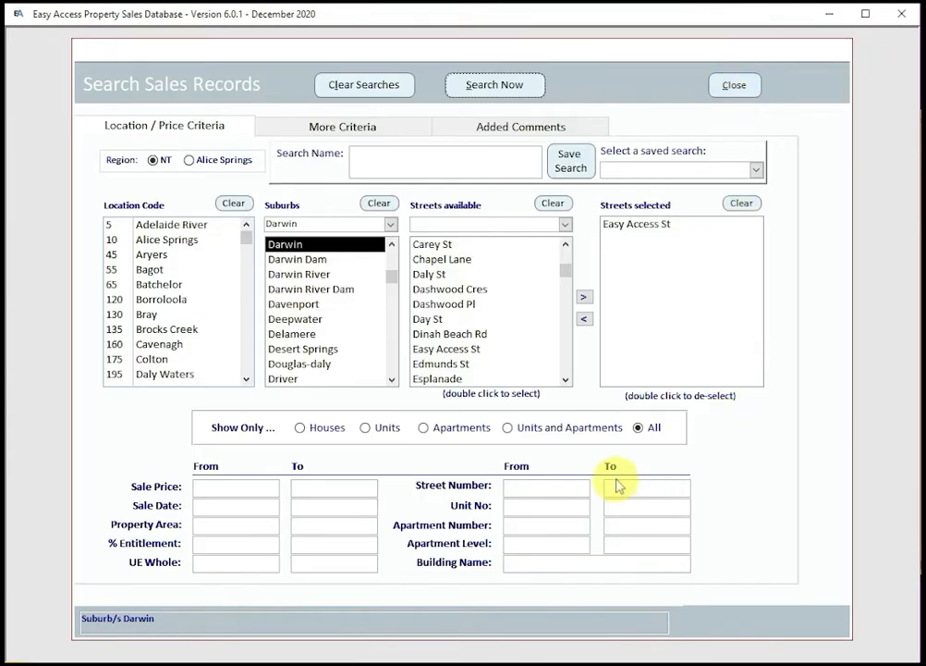
click(507, 427)
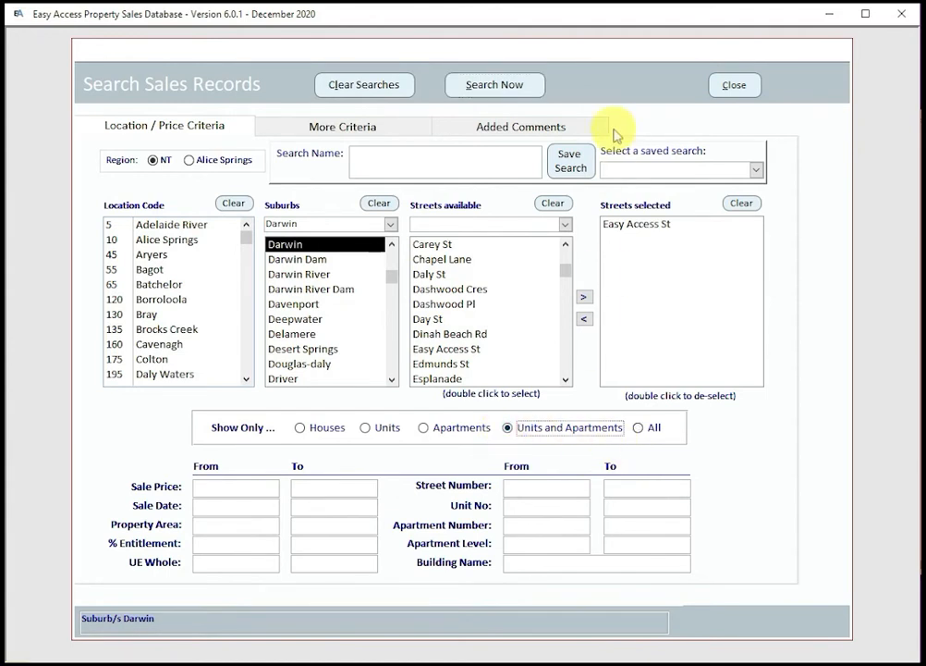
click(506, 91)
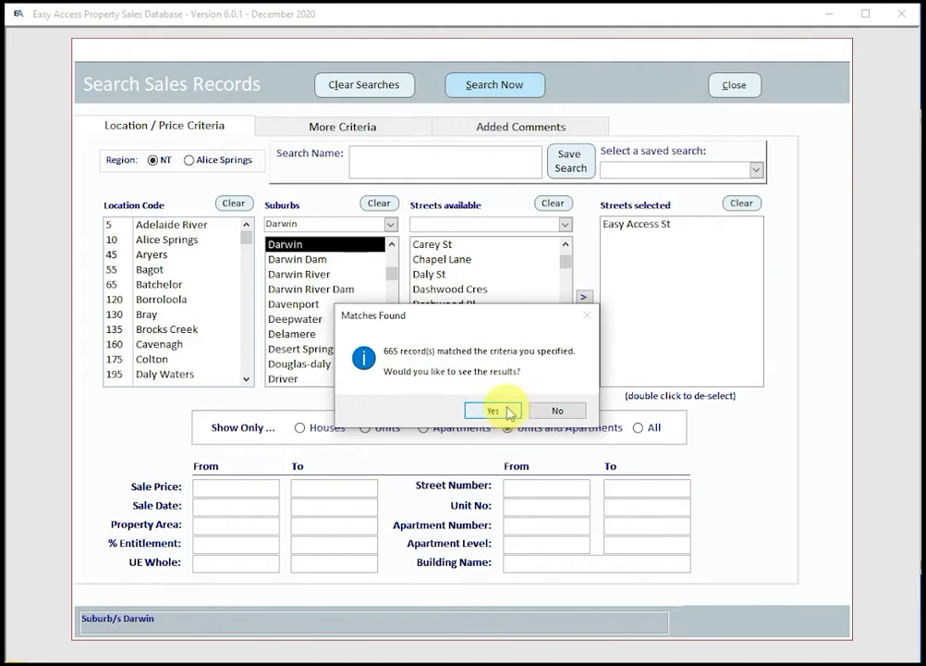
click(509, 411)
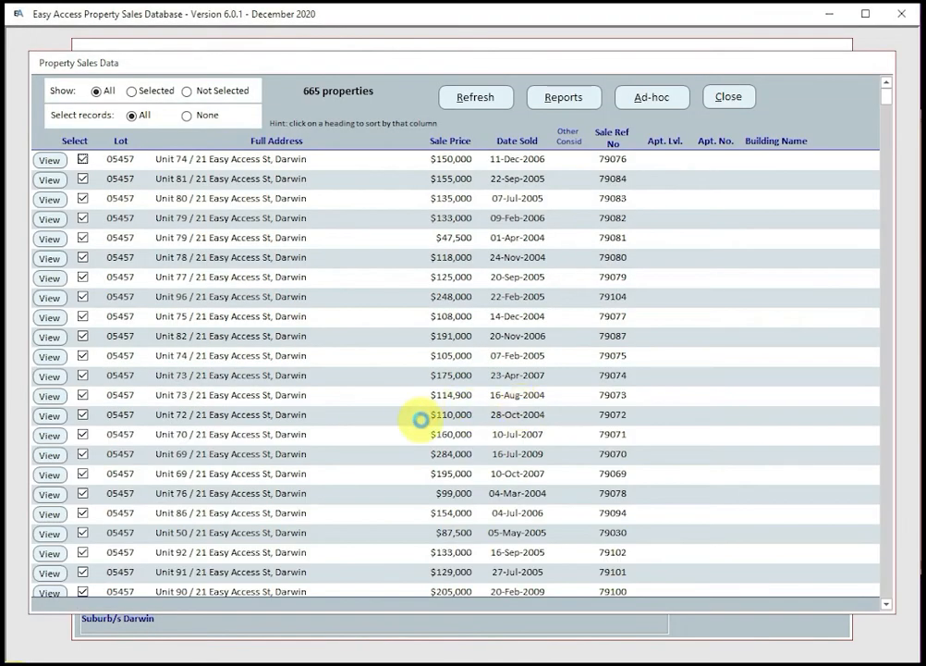
click(729, 96)
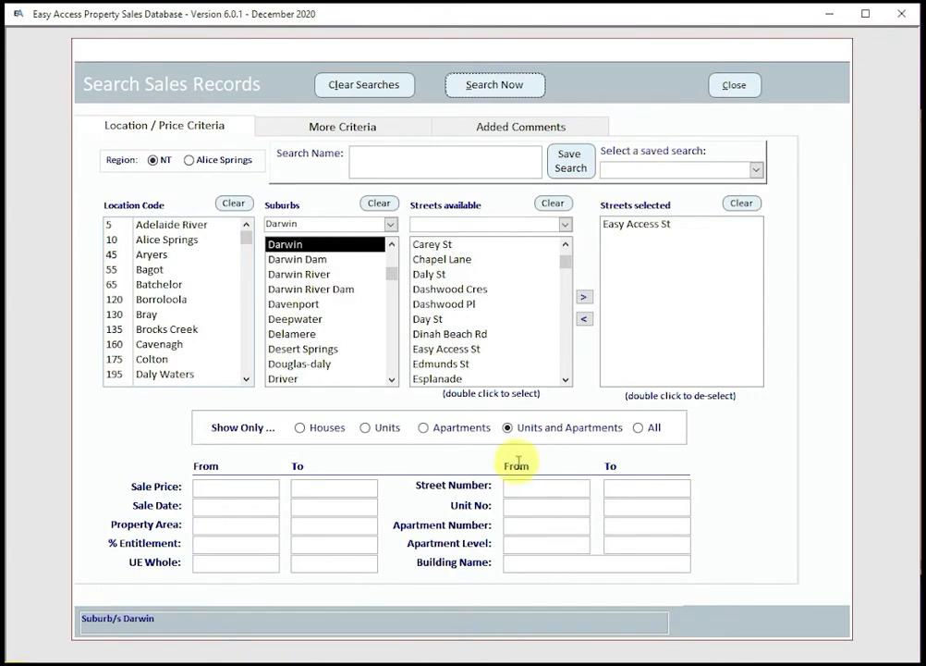
click(424, 428)
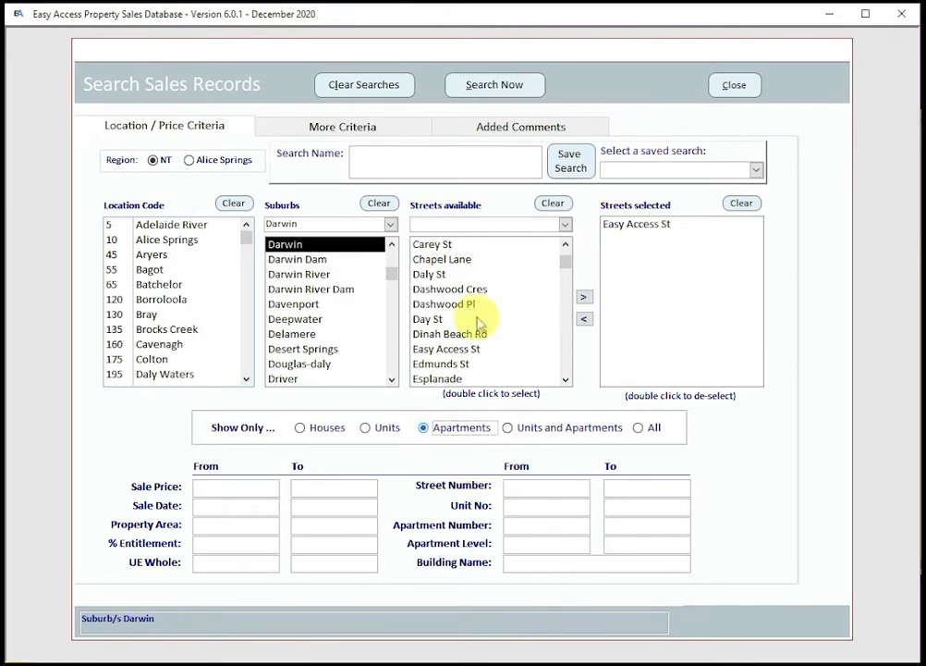
click(509, 89)
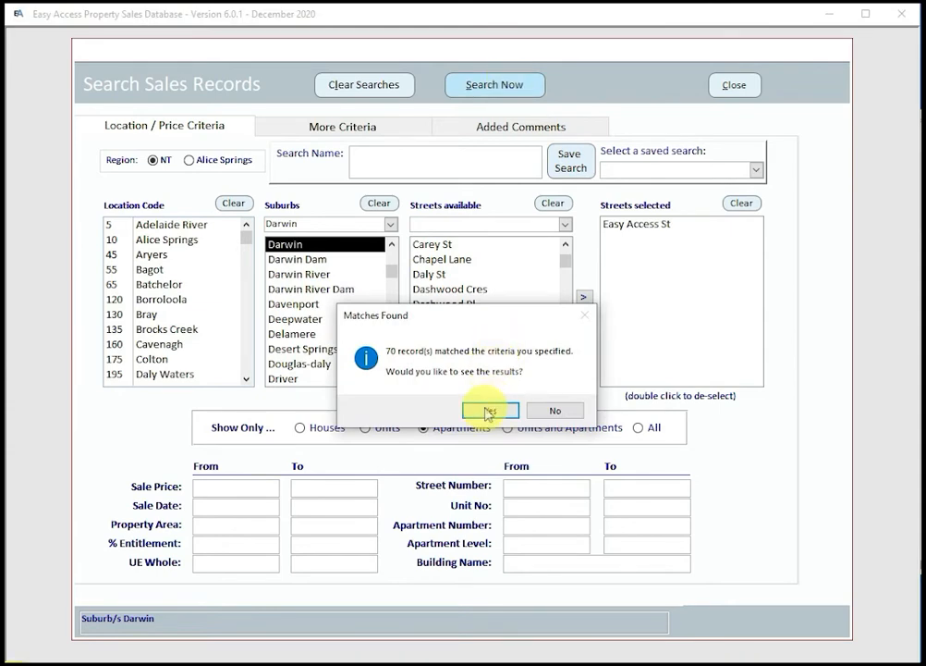
click(488, 410)
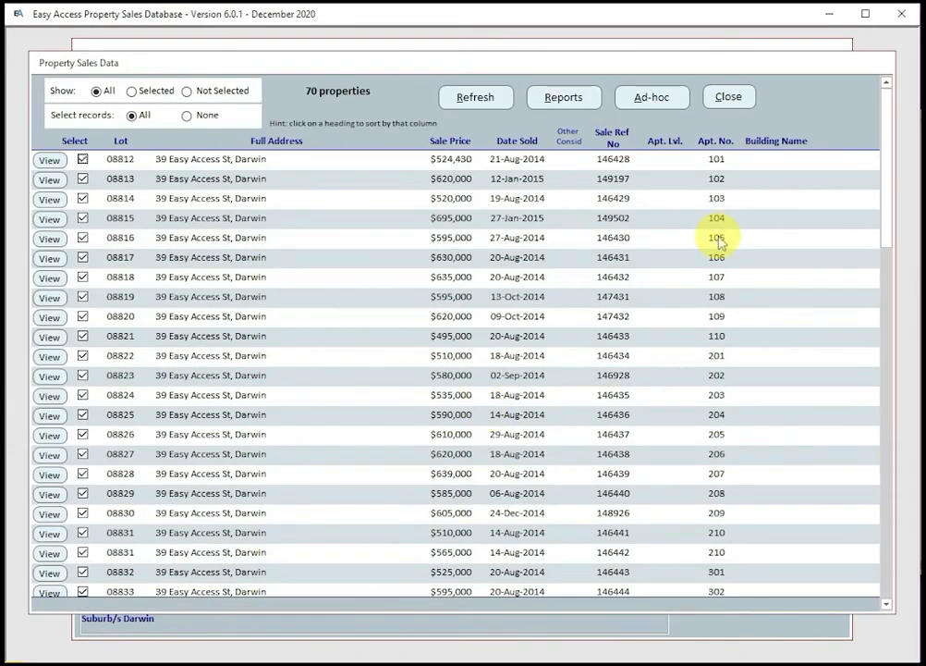
Step: List Units-only sales (595), then rerun the search for Houses only (89)
click(727, 98)
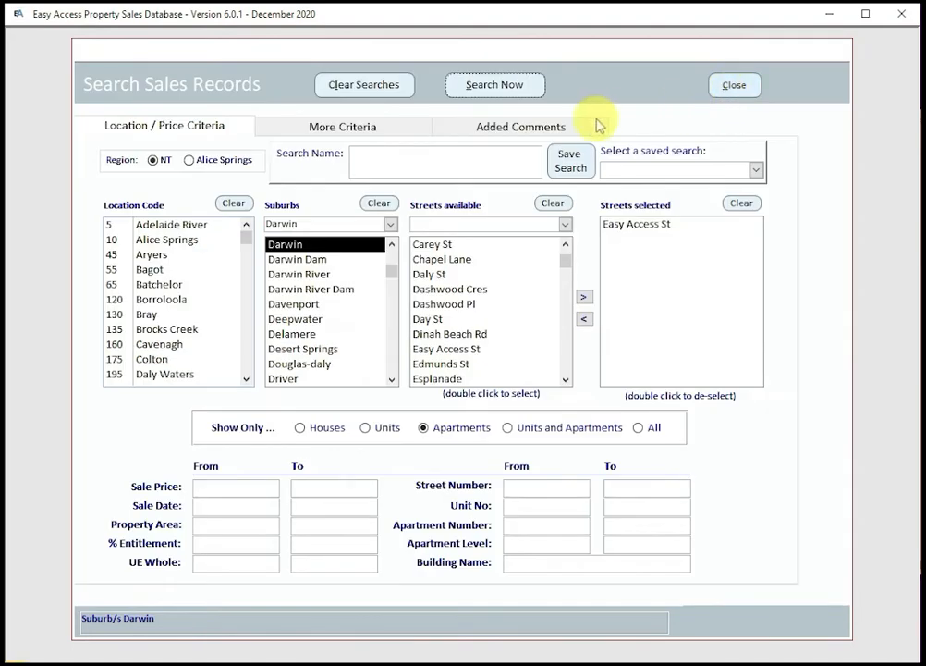
click(365, 427)
click(504, 91)
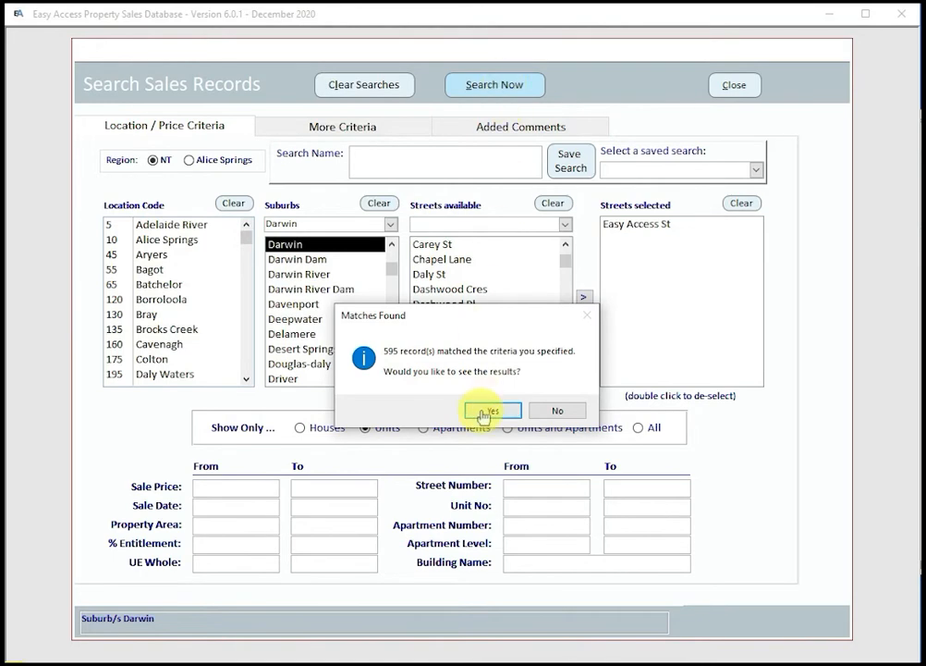
click(480, 408)
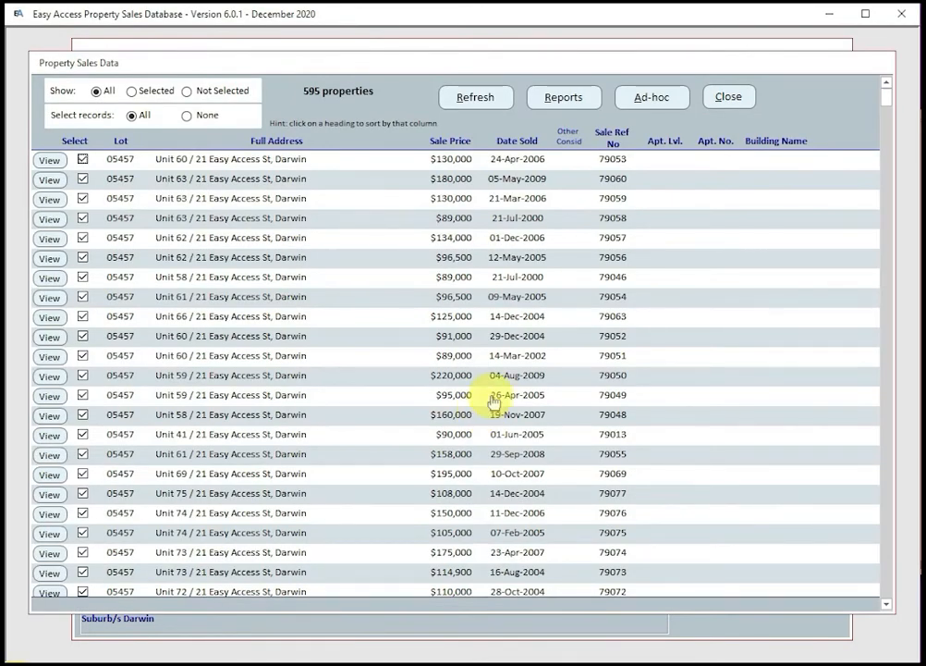
scroll(728, 97, down, 12)
click(729, 96)
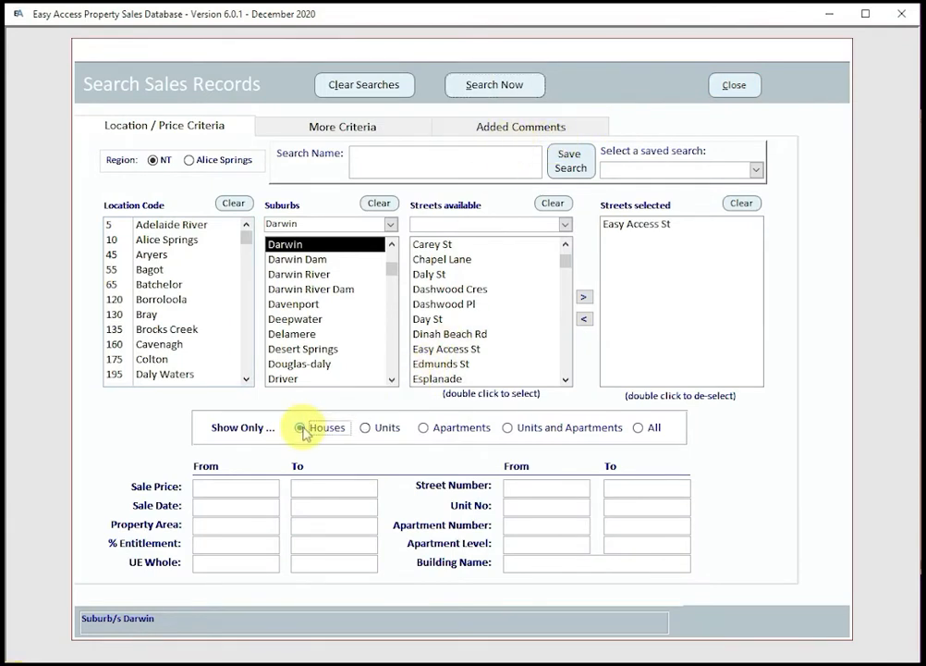
click(507, 85)
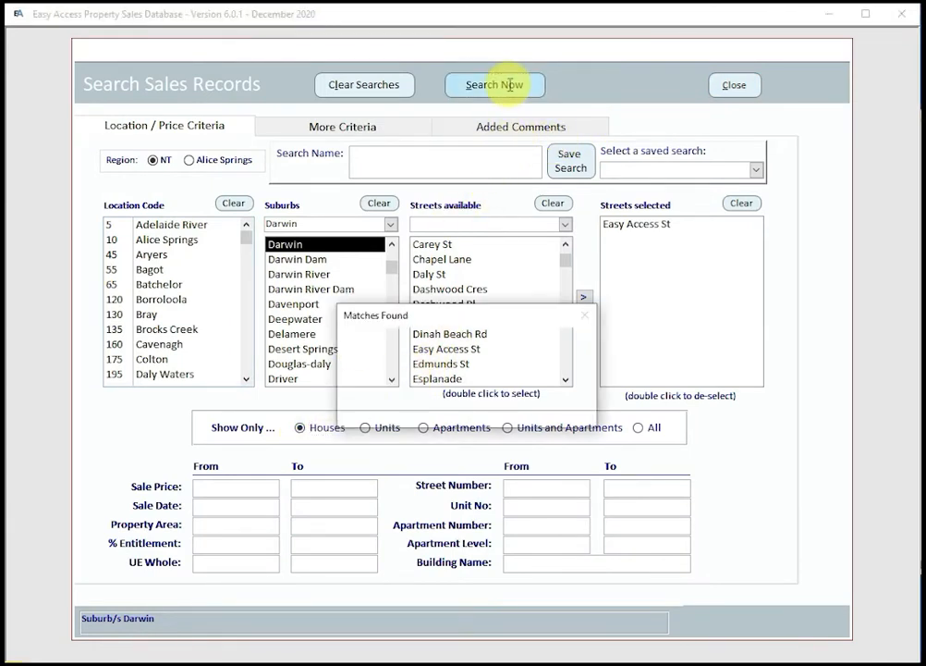
click(484, 412)
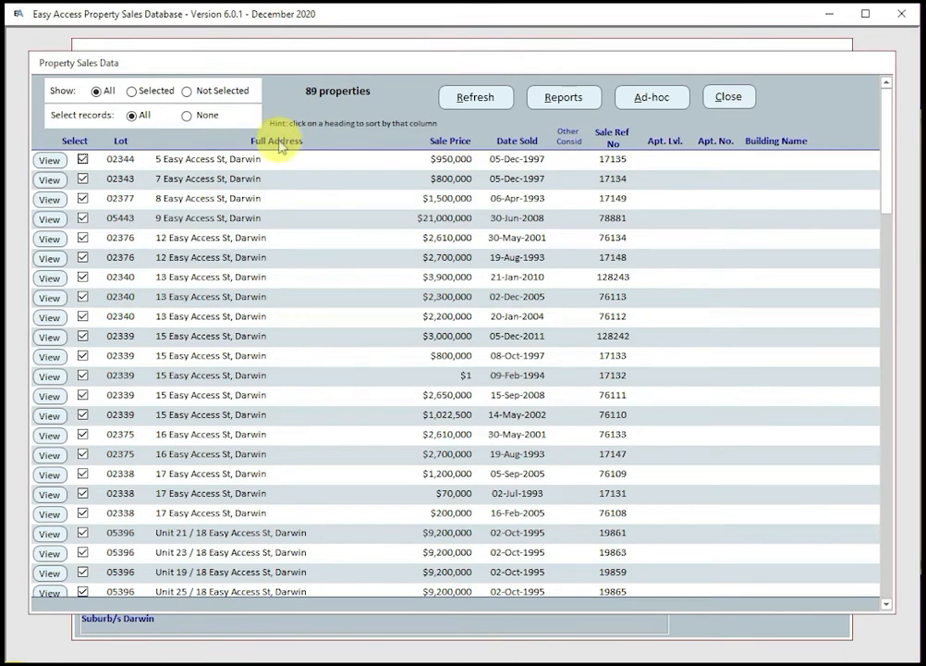
Step: Toggle sorting by Sale Price, Date Sold, then Full Address, ending ascending by address
click(449, 140)
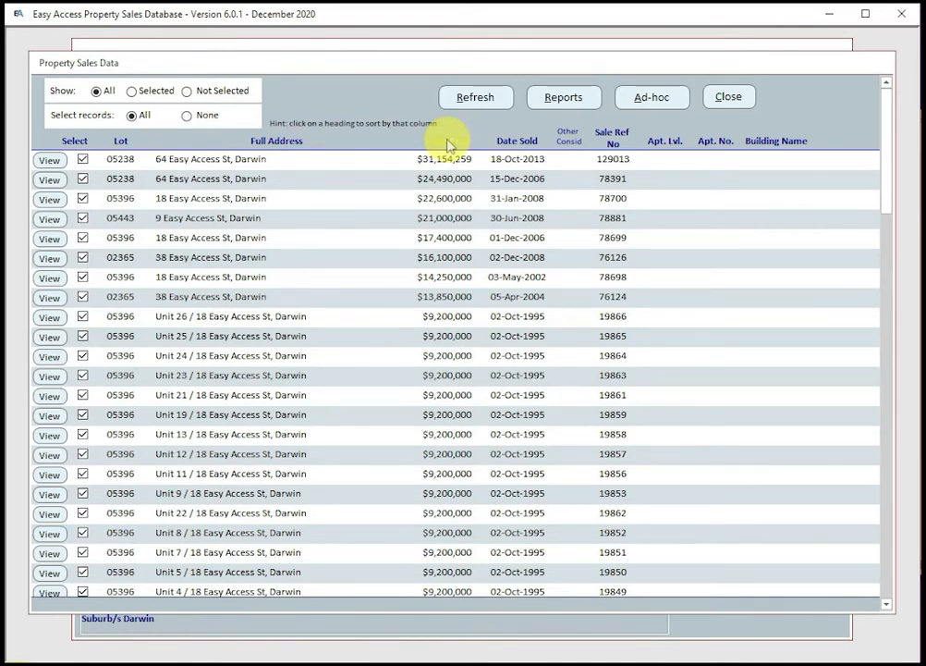
click(449, 141)
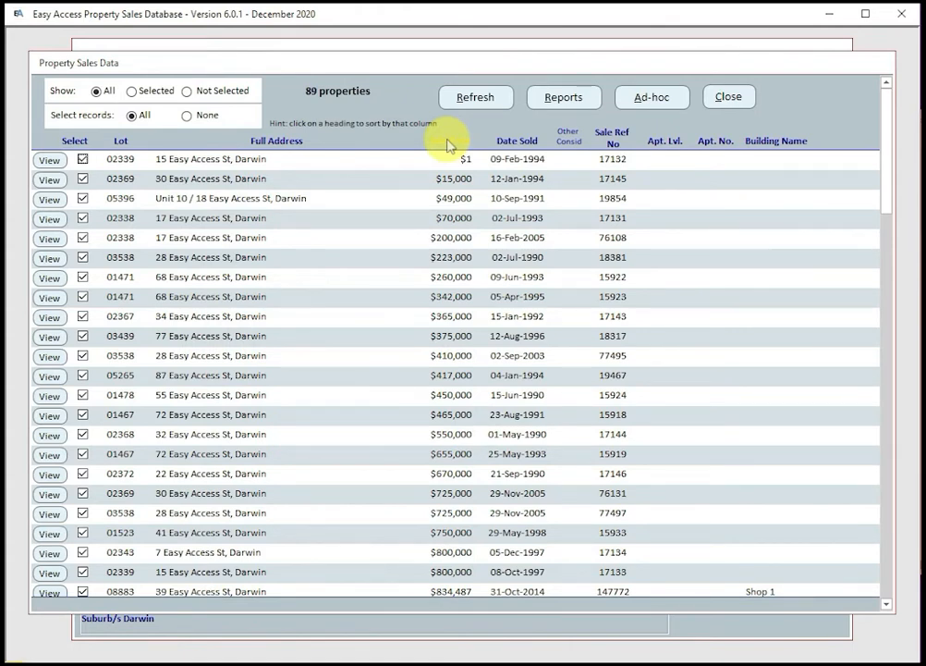
click(509, 143)
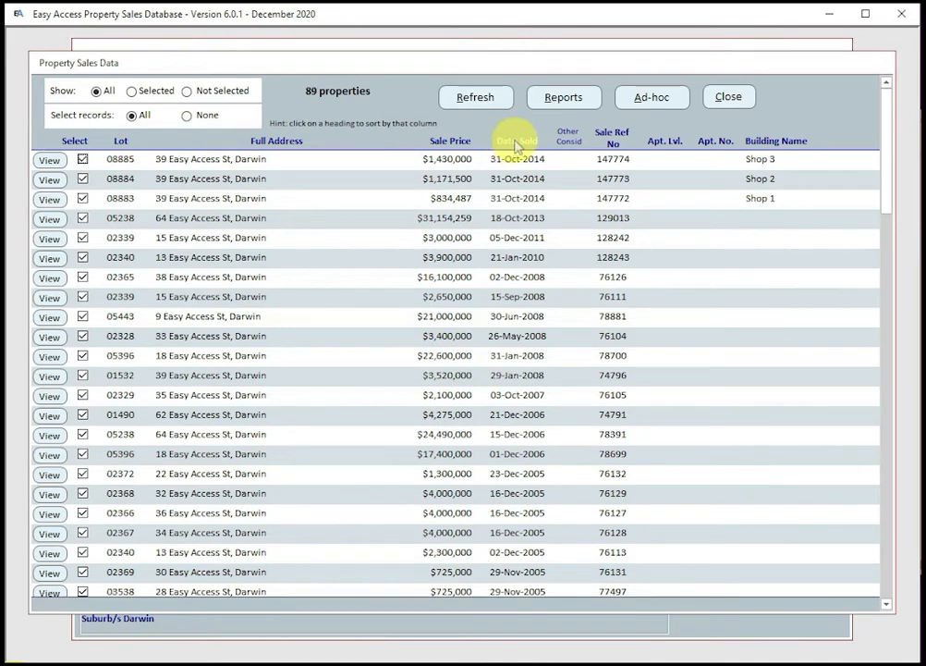
click(514, 145)
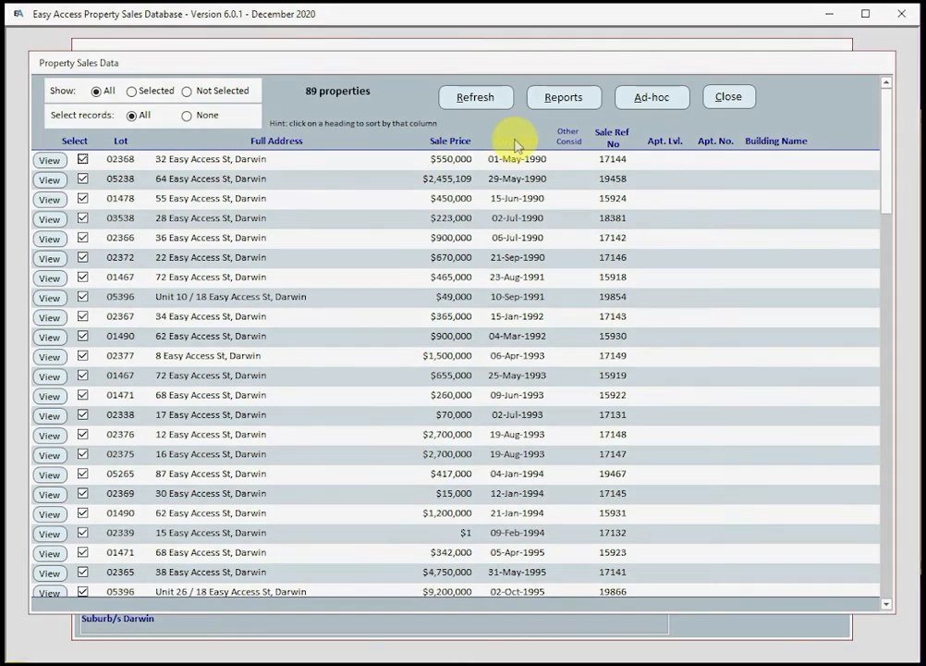
click(275, 144)
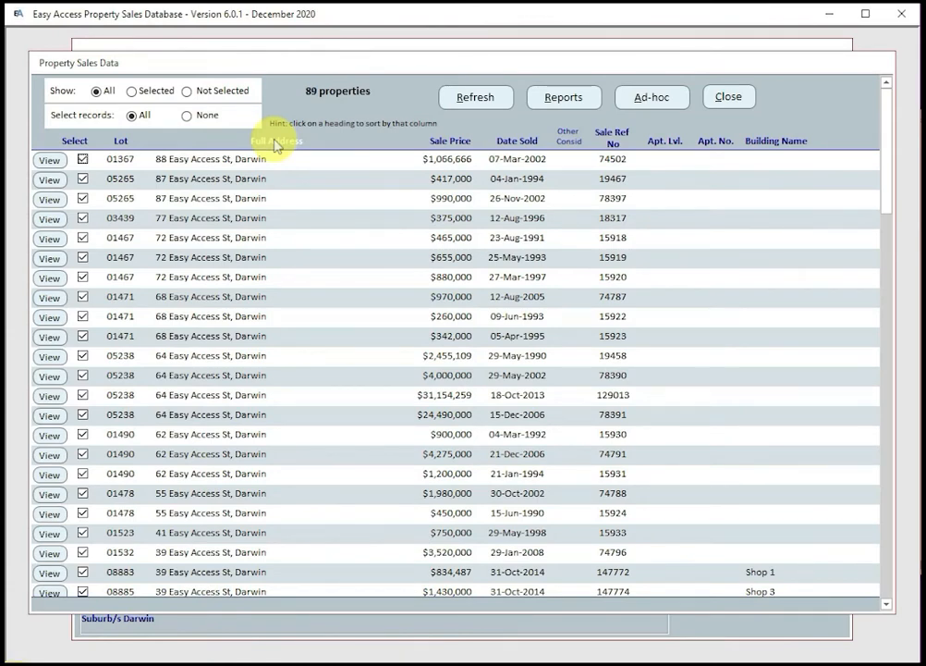
click(275, 144)
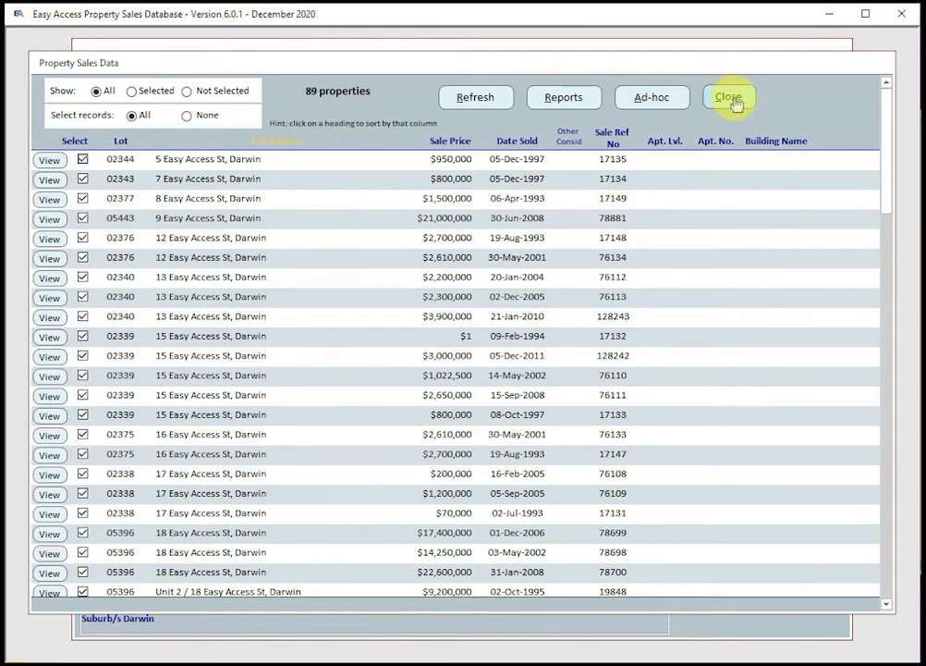
Step: Close the results, try the rental search, and dismiss the 'No Rental Data found' notice
click(729, 98)
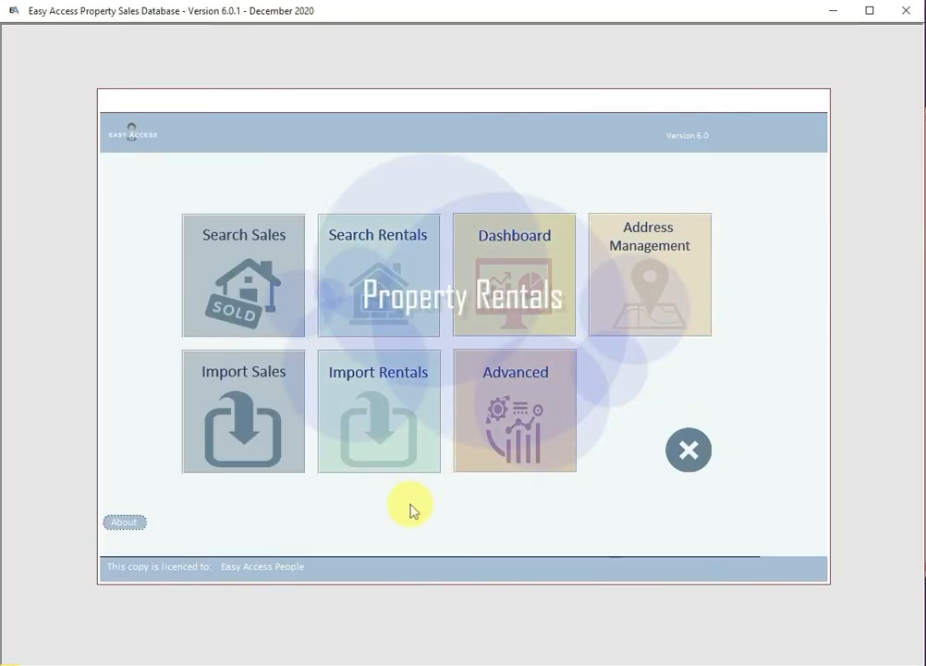
click(377, 303)
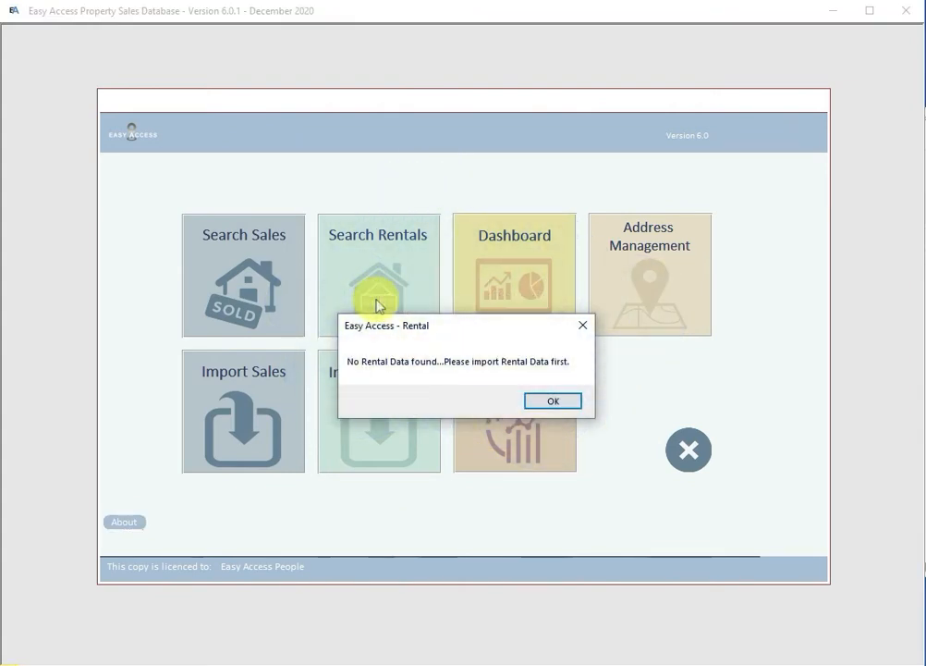
click(553, 401)
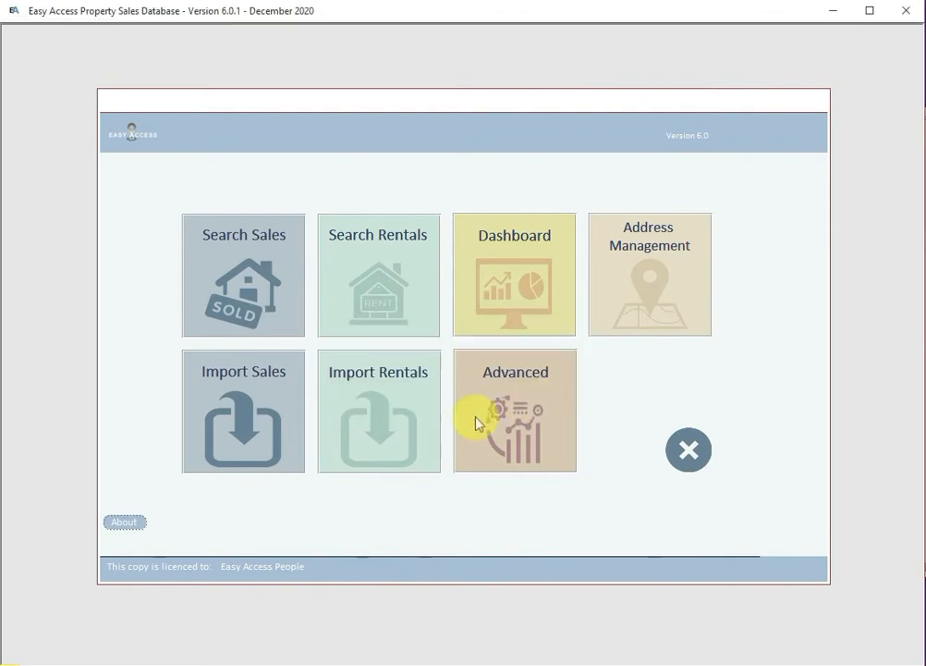
Step: Import REINT_Lease_2020_11_01_to_2020_12_01.csv, adding 679 rental records
click(379, 441)
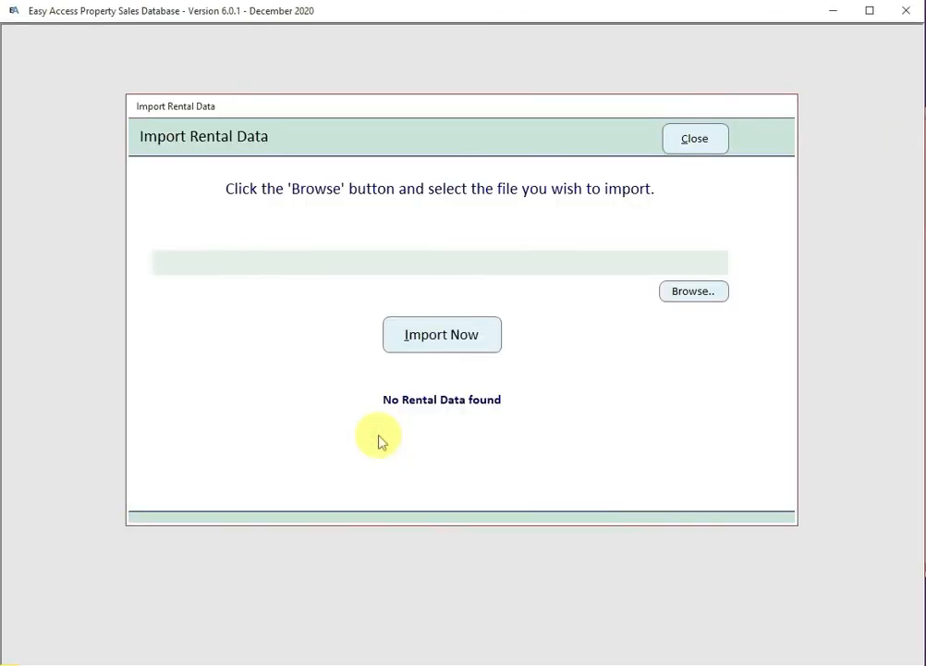
click(688, 292)
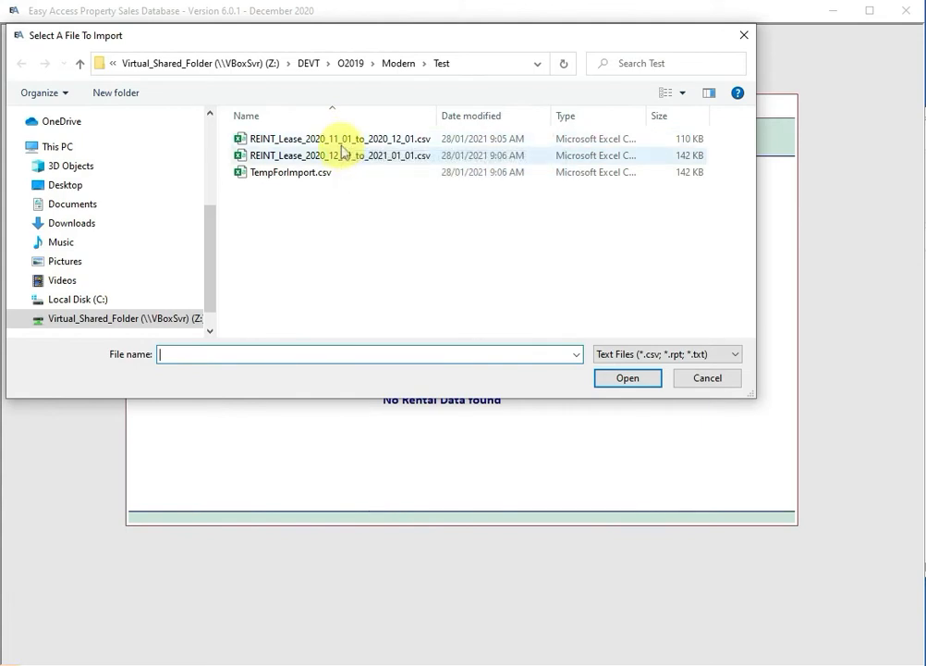
double_click(342, 140)
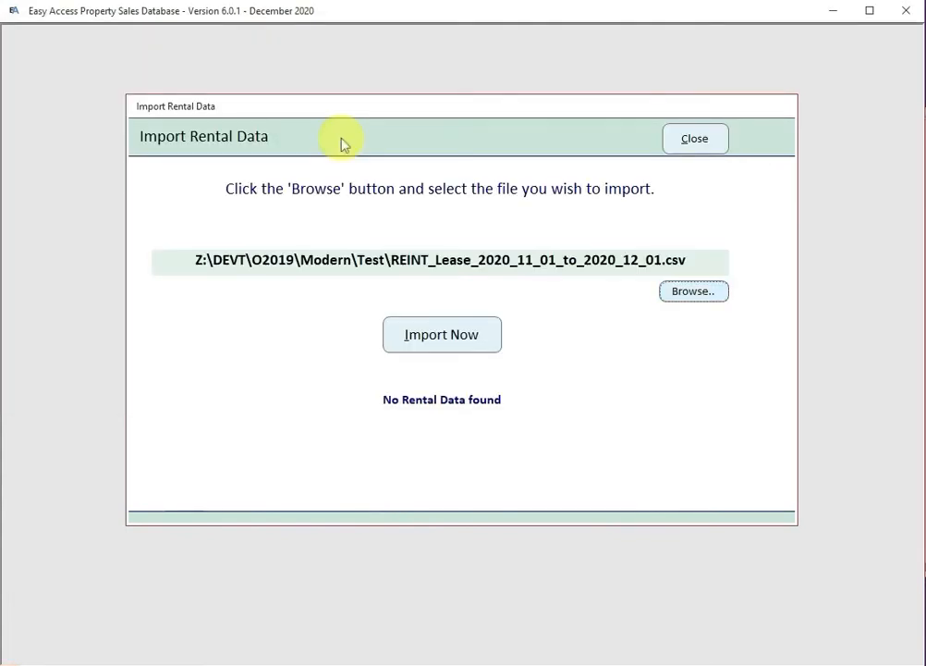
click(438, 344)
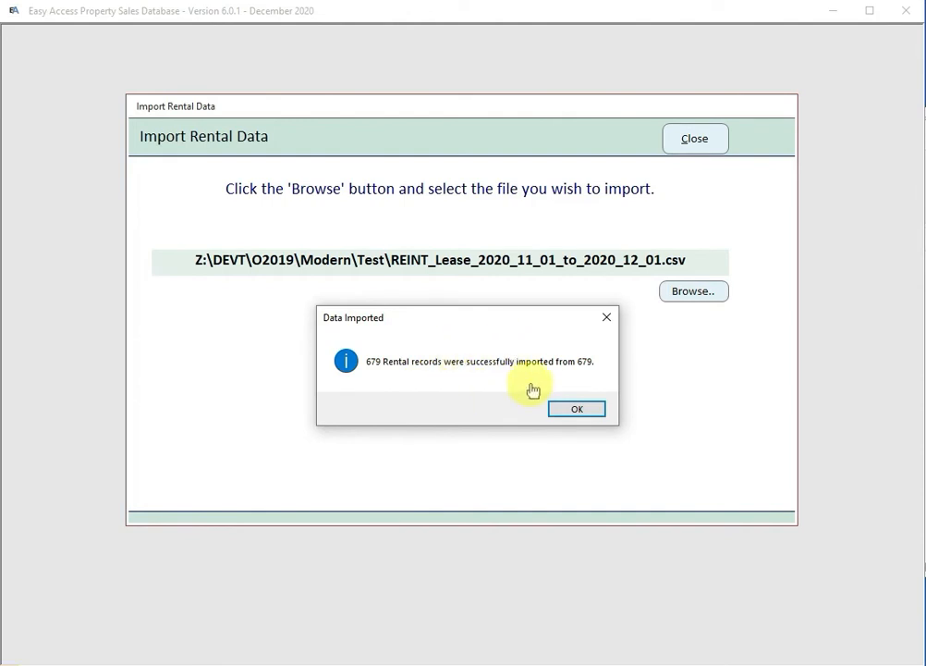
click(575, 410)
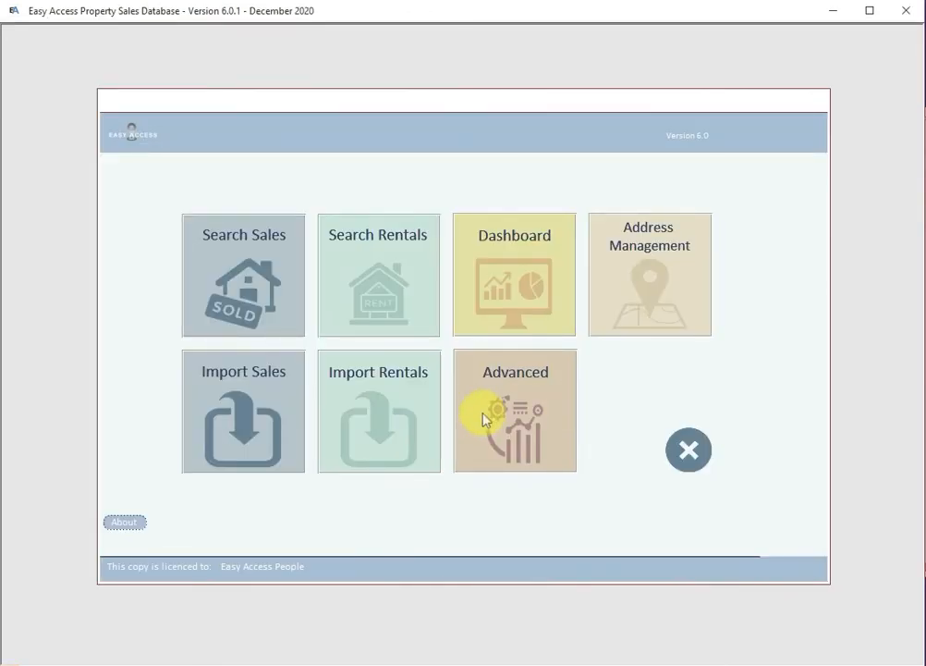
Step: Import REINT_Lease_2020_12_01_to_2021_01_01.csv (880 rental records), then open Search Rentals
click(377, 434)
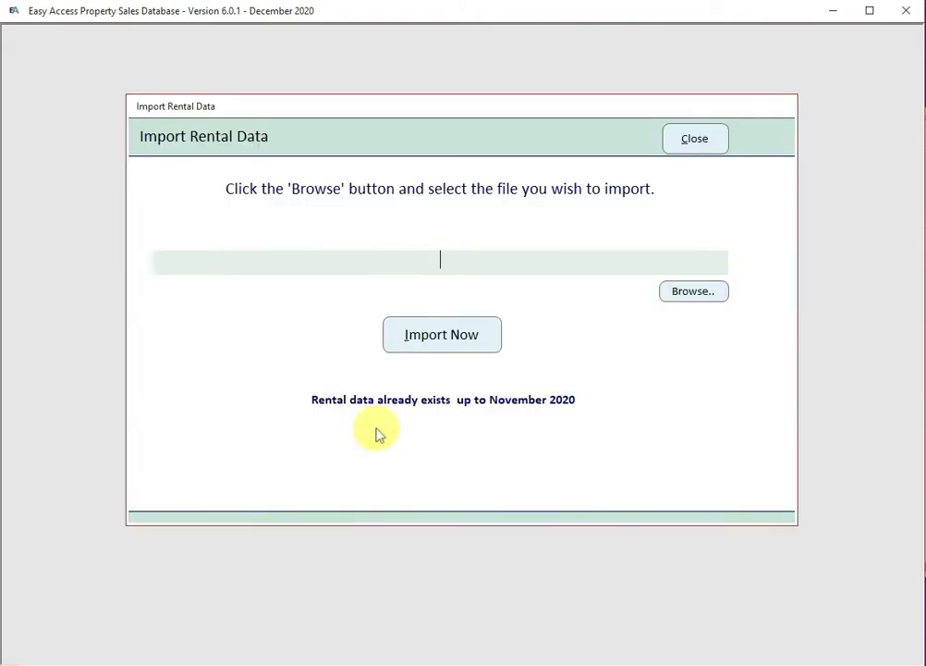
click(695, 289)
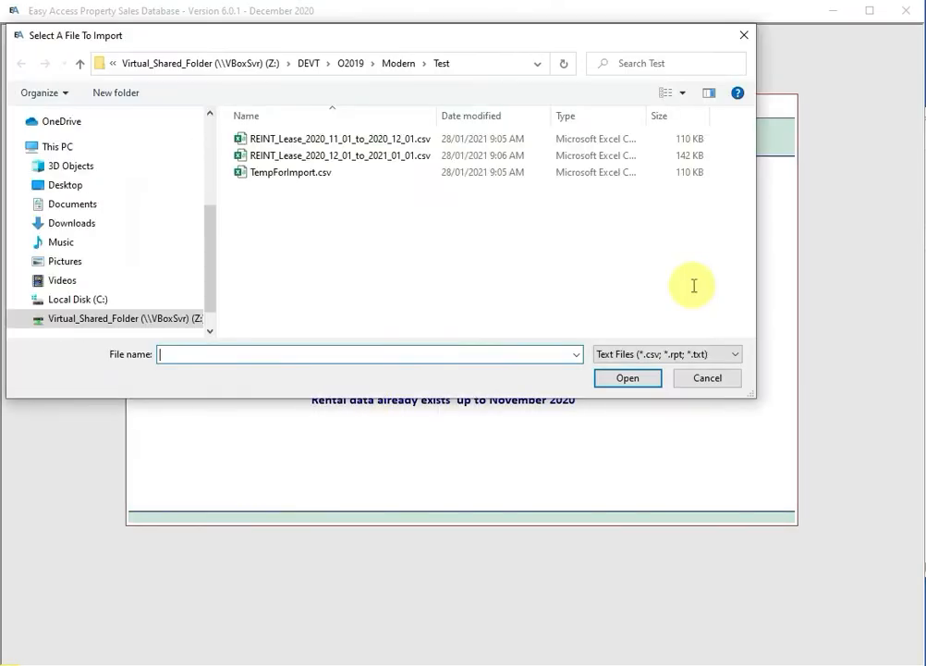
double_click(342, 157)
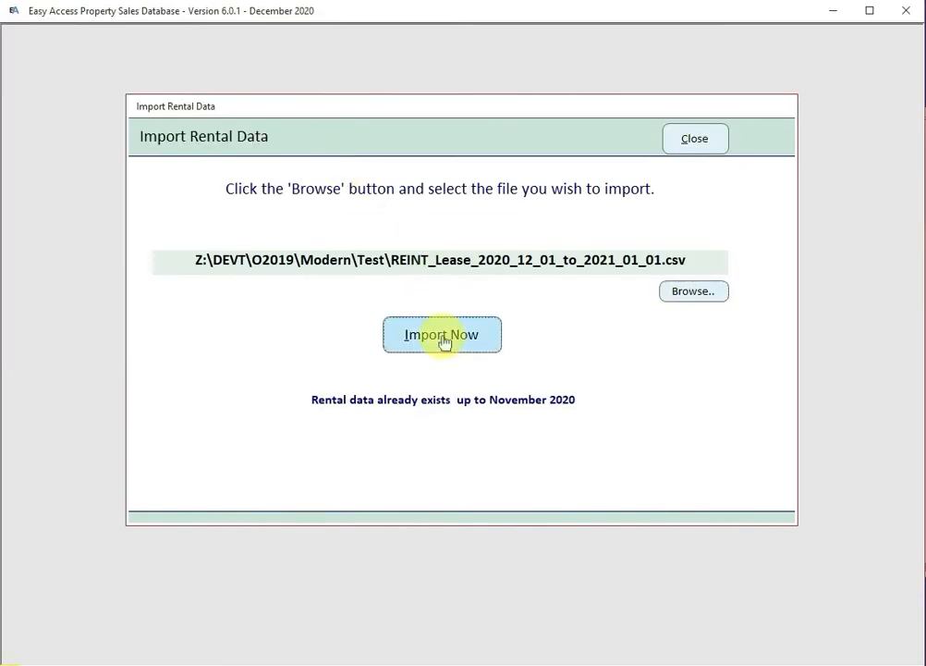
click(444, 337)
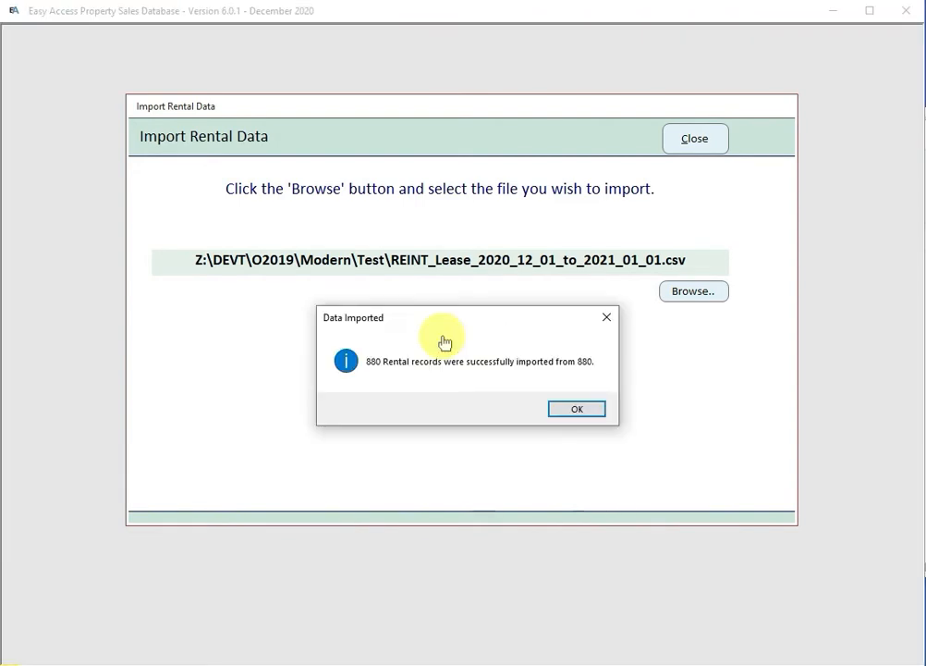
click(571, 409)
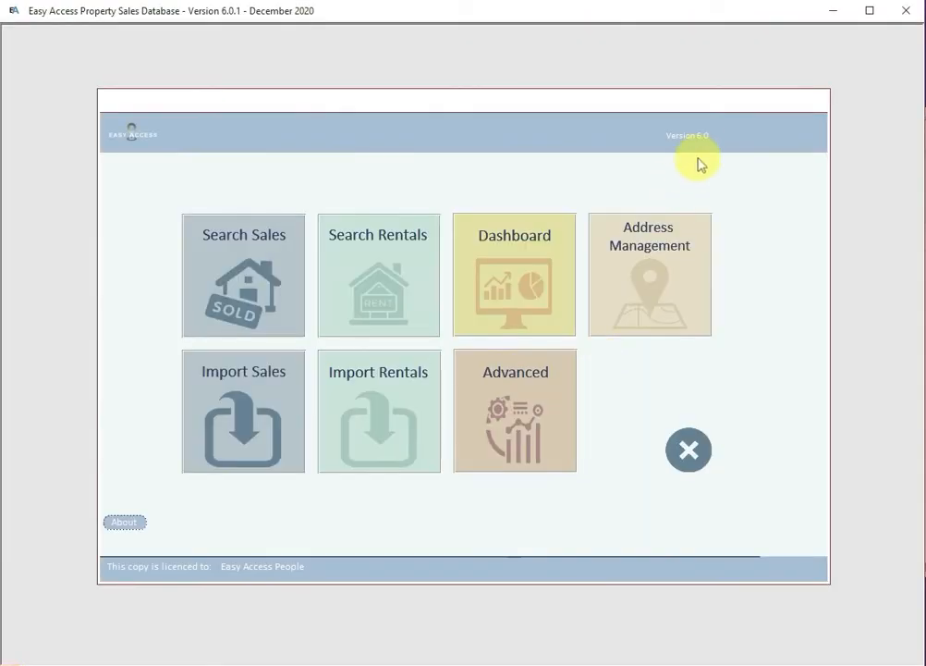
click(375, 297)
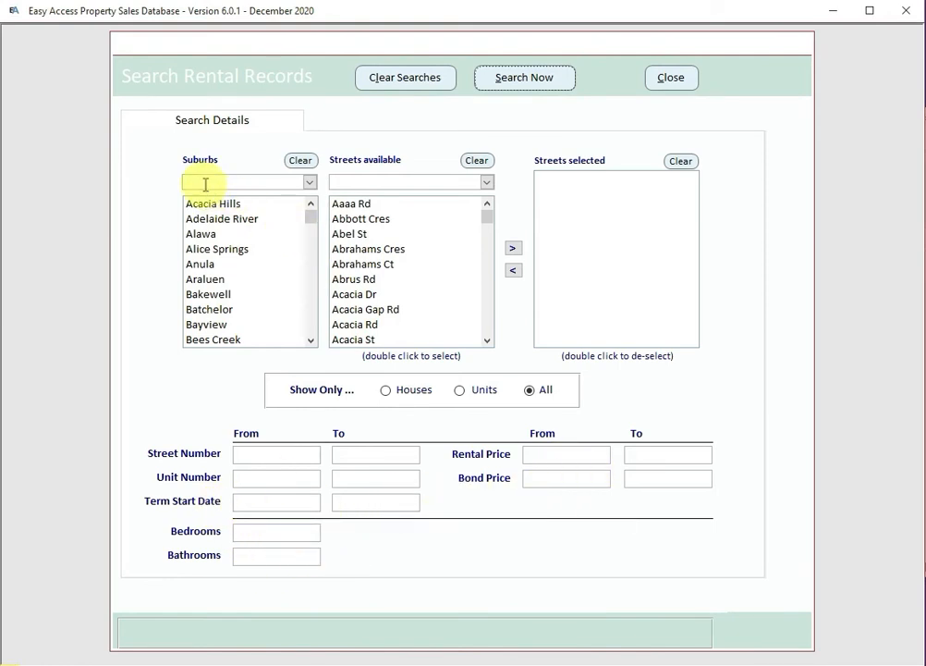
Step: Choose Darwin as the suburb and Easy Access St as the street, then search to list 33 rentals
text(darwin)
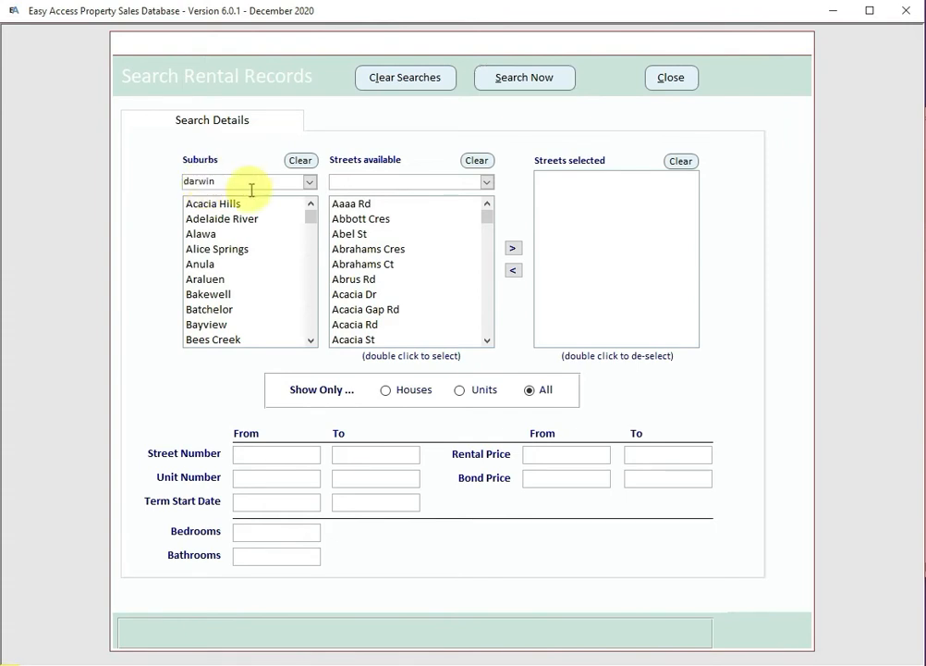
key(Return)
click(488, 321)
double_click(386, 234)
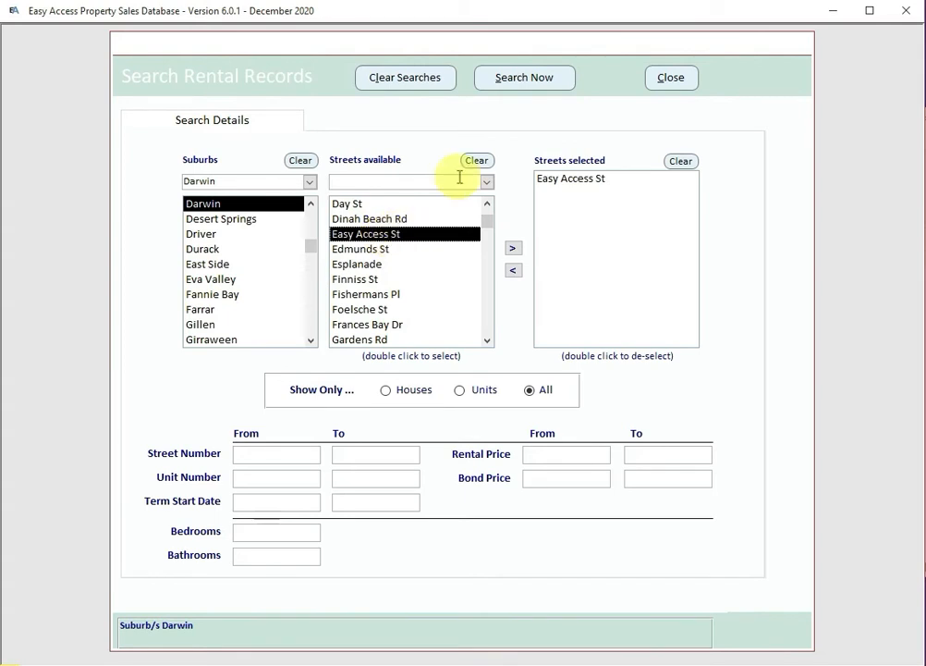
click(528, 79)
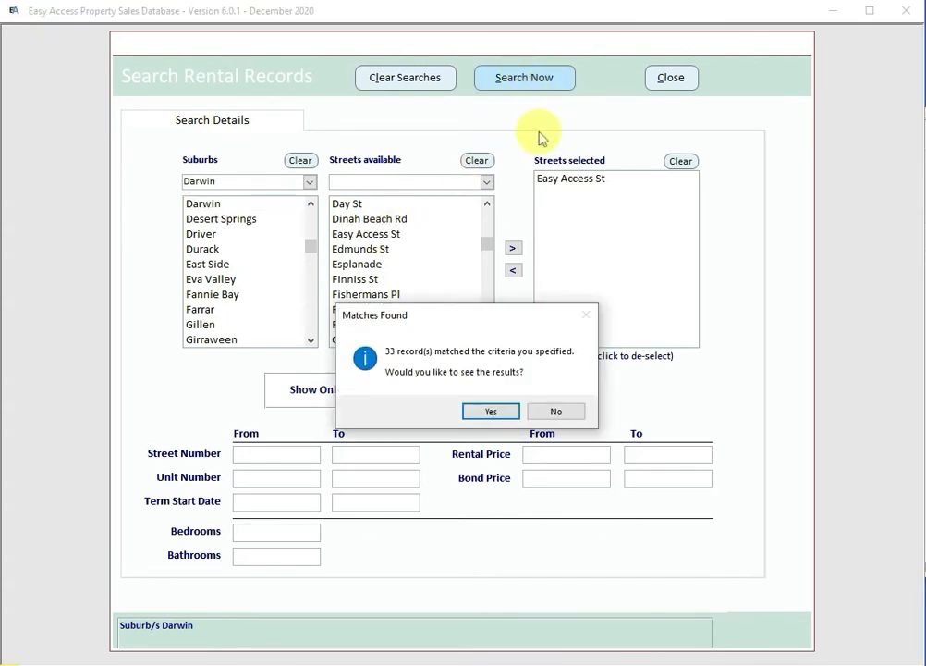
click(487, 413)
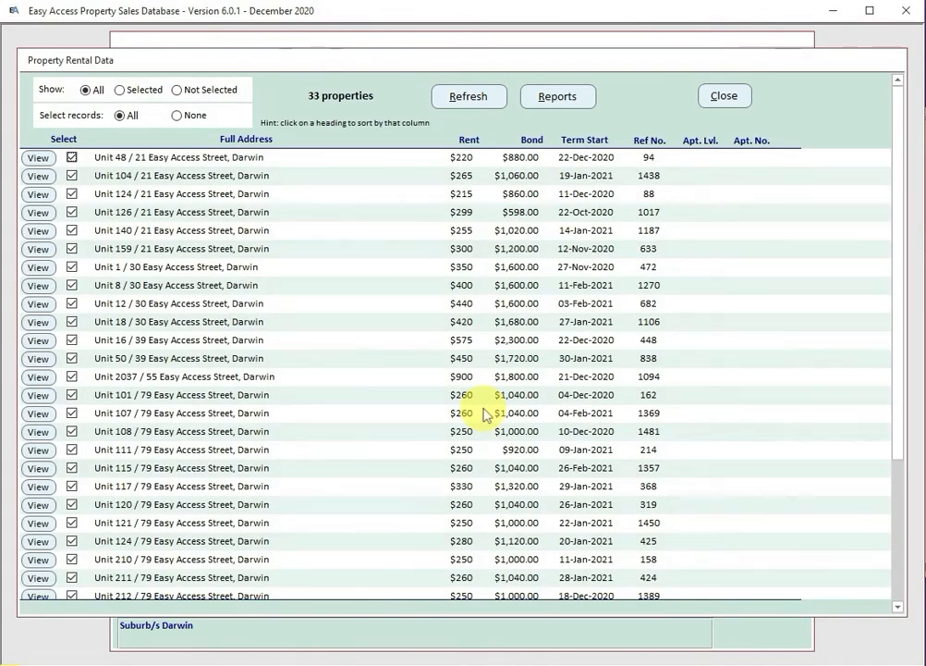
Step: Sort the rentals by Full Address and open the details for Unit 304 / 79 Easy Access Street
click(247, 140)
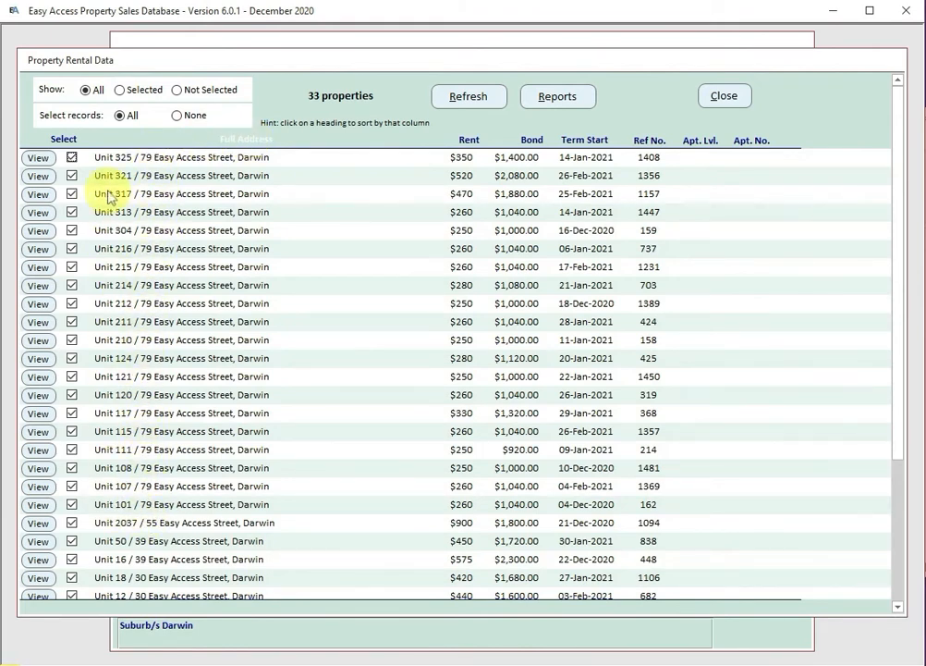
click(37, 230)
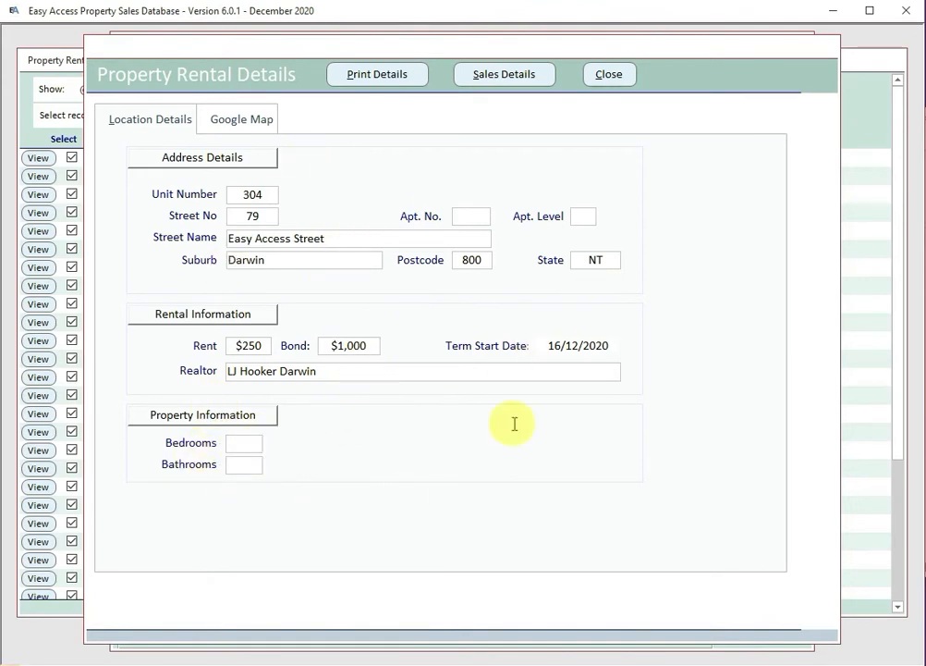
Step: View Unit 304's Google Map location, confirm it has no sales details, and close its details
click(239, 124)
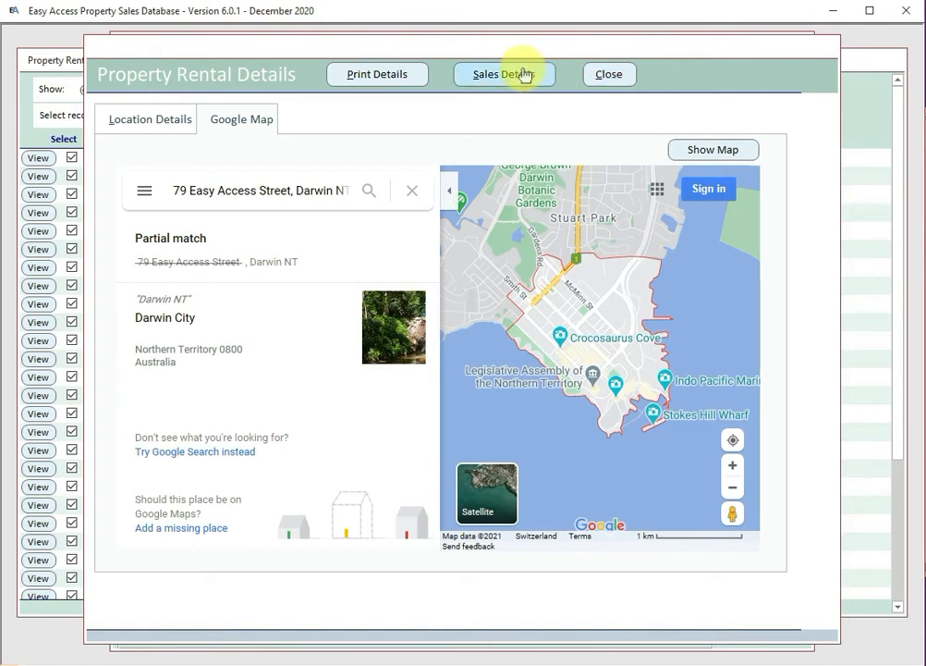
click(145, 119)
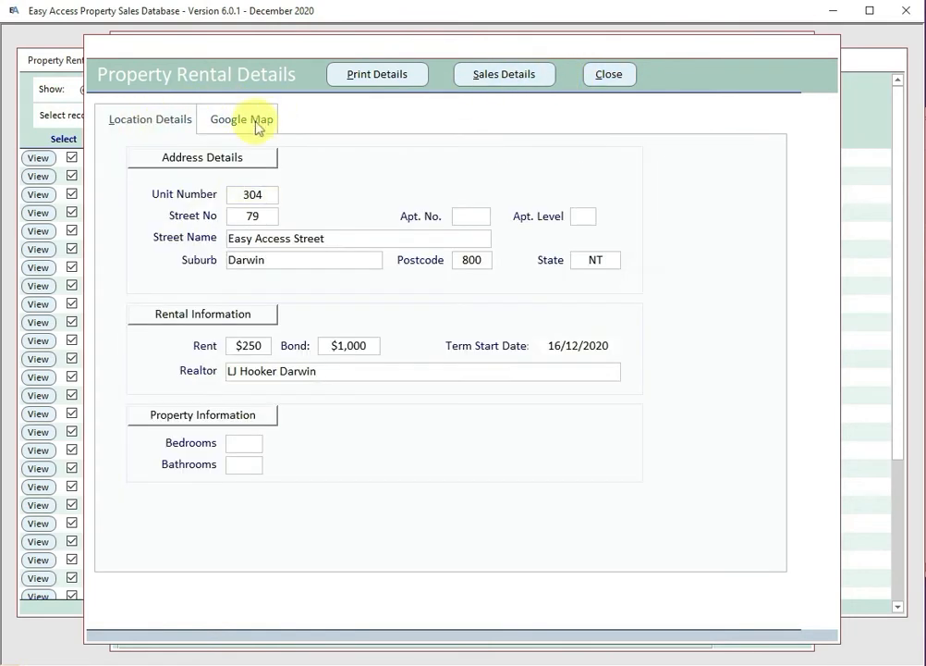
click(511, 74)
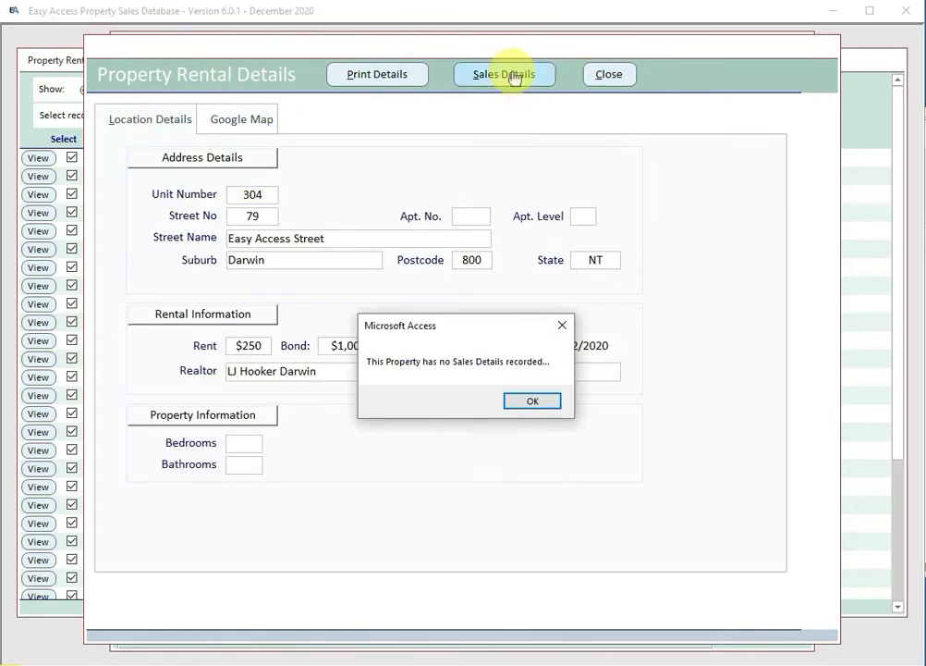
click(532, 401)
click(614, 77)
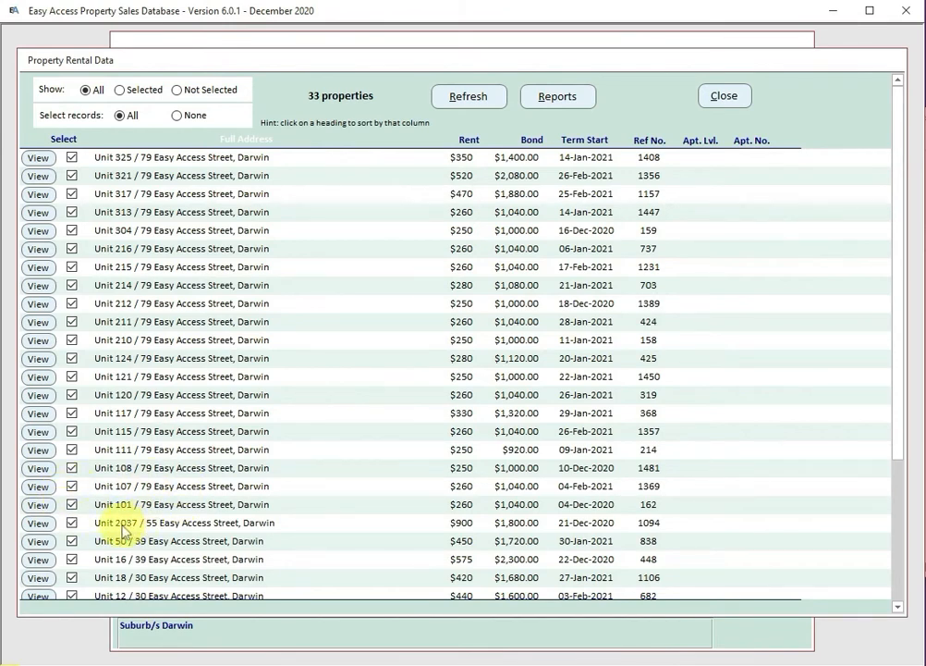
Step: Open Unit 2037 / 55's sales history, view its 01/03/2011 $478,500 sale, and close both windows
click(37, 524)
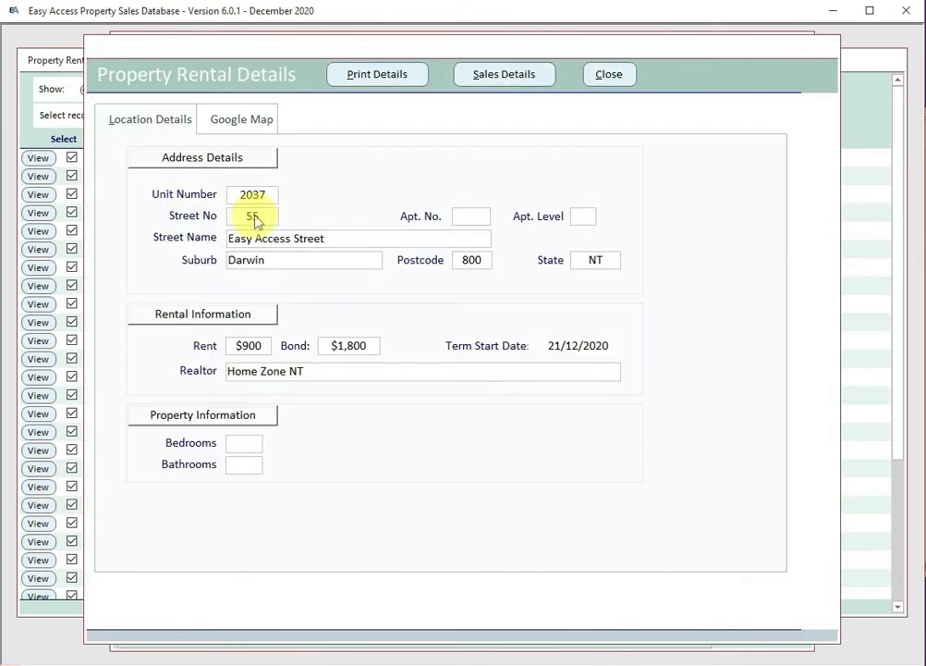
click(504, 76)
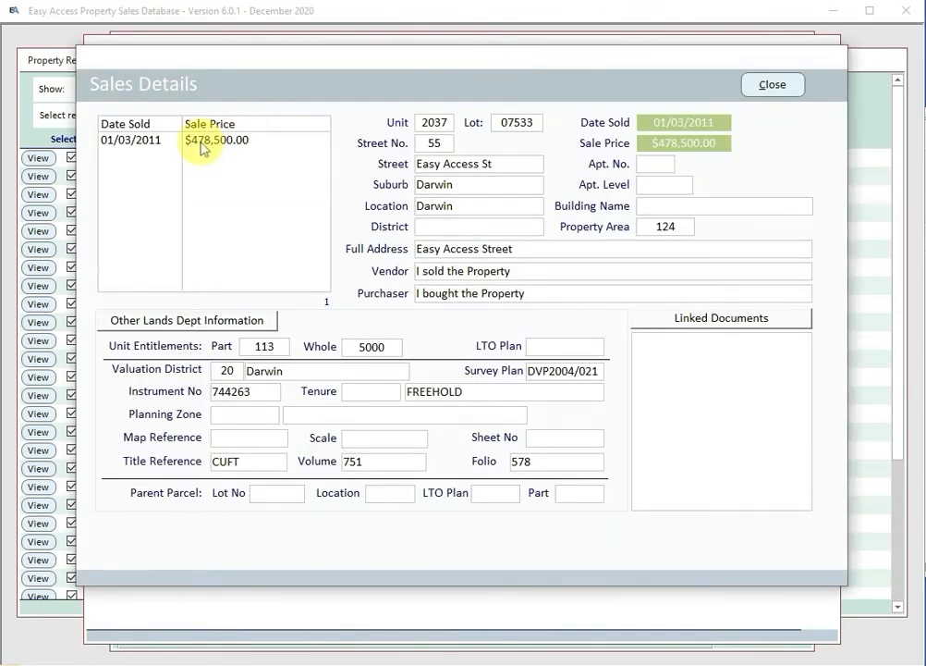
click(199, 142)
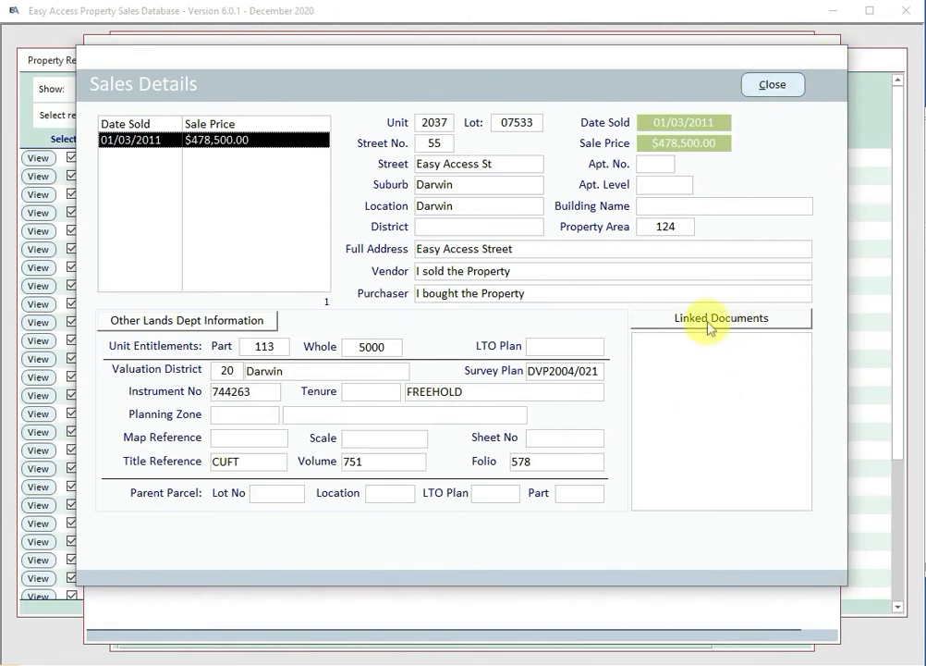
click(768, 86)
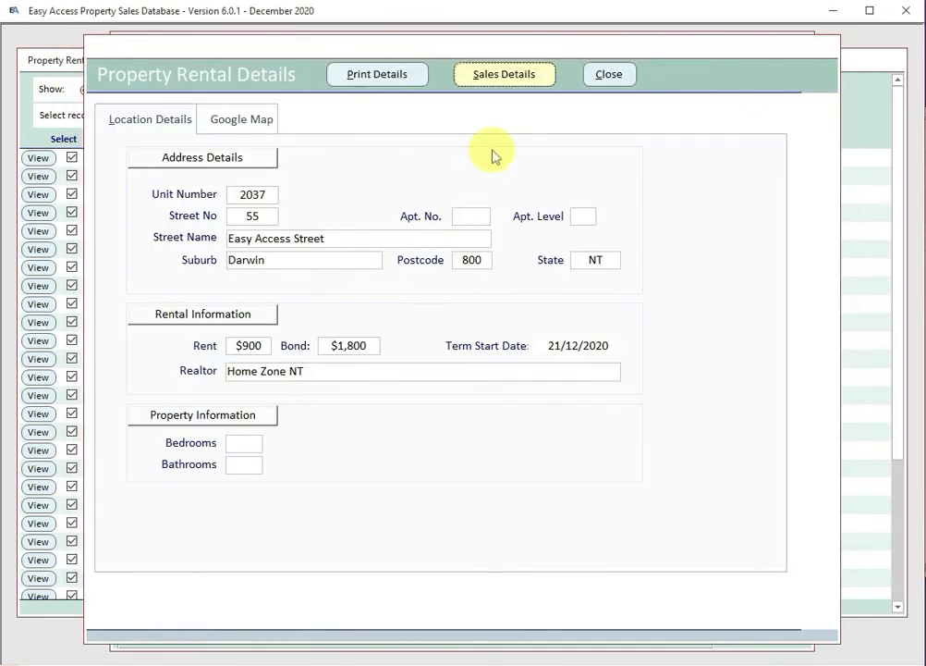
click(610, 74)
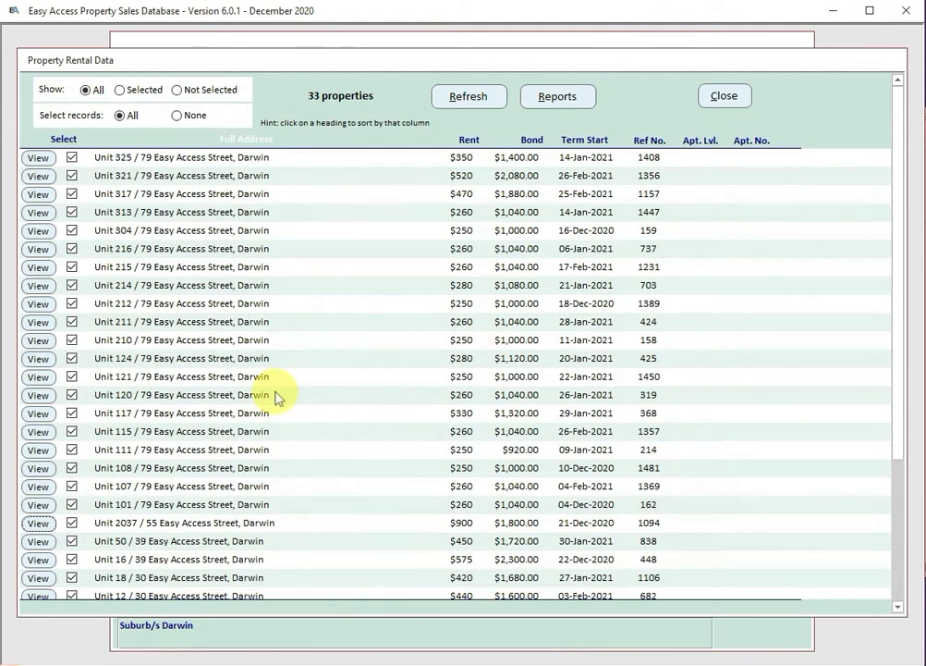
scroll(278, 398, down, 2)
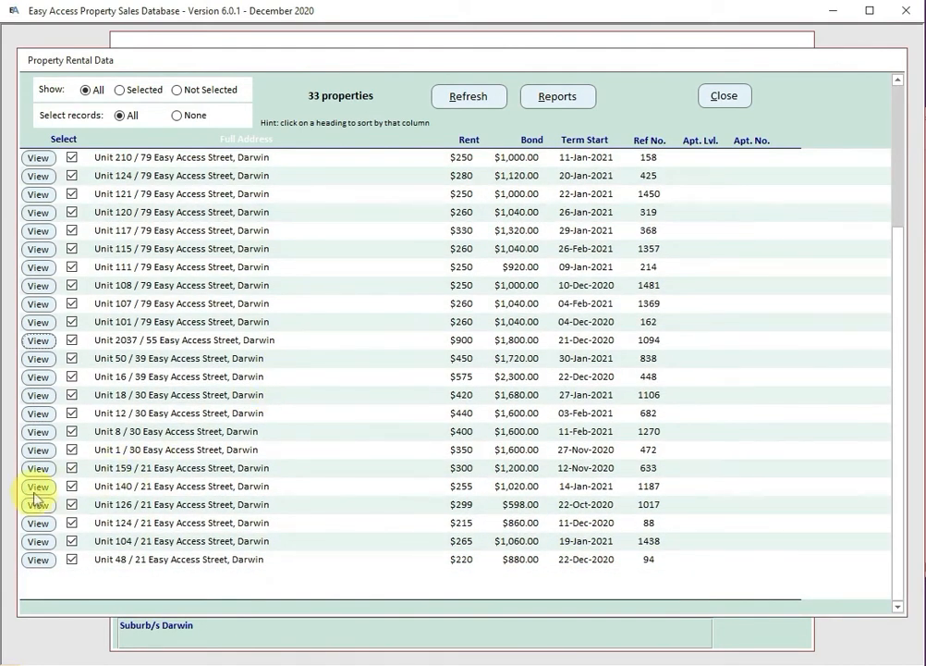
Step: Open Unit 140 / 21's sales history, step through its five recorded sales, then close both windows
click(37, 487)
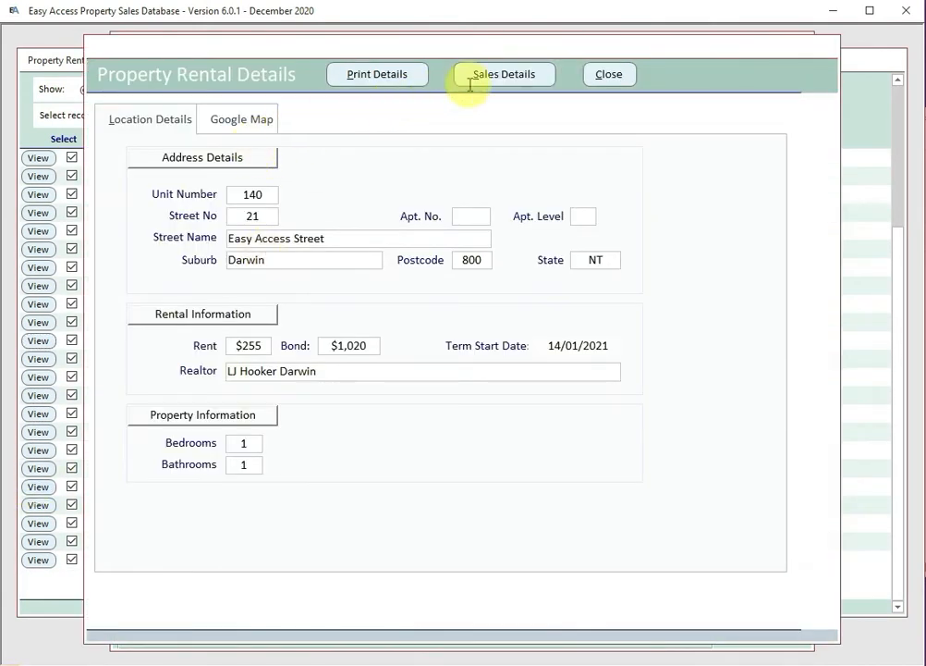
click(535, 72)
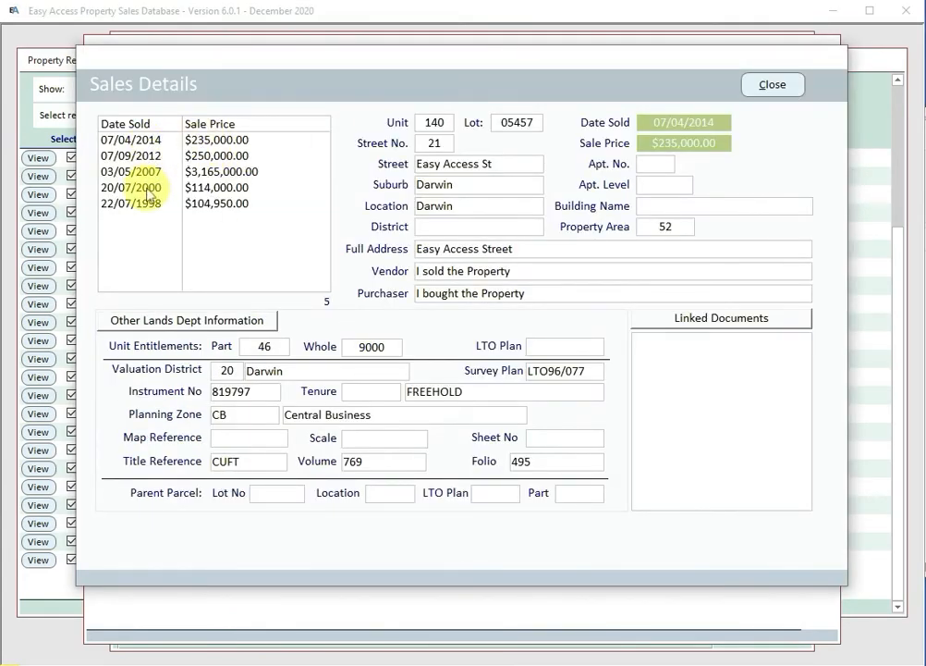
click(145, 209)
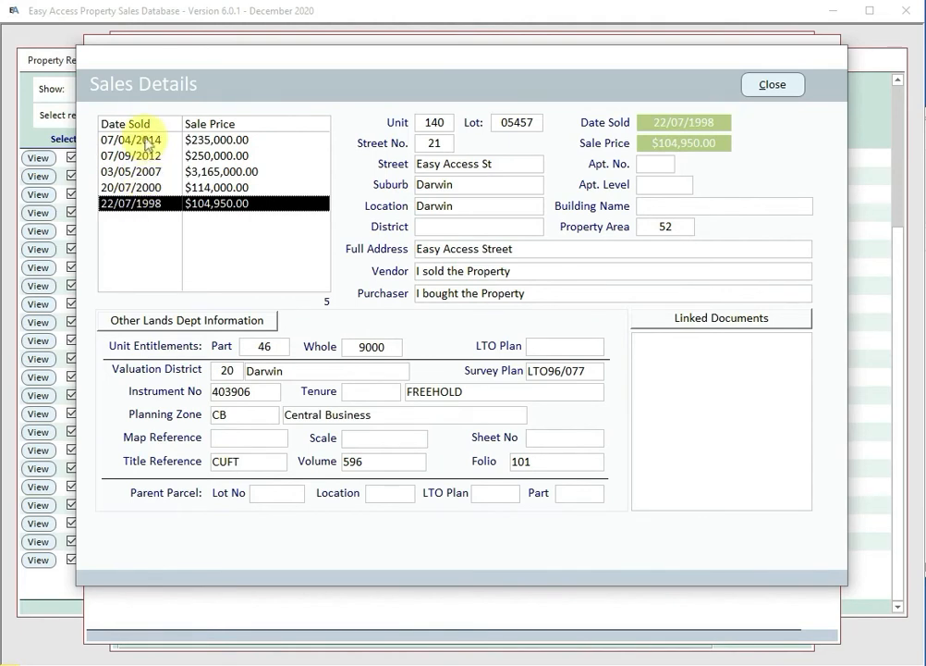
click(145, 141)
click(146, 156)
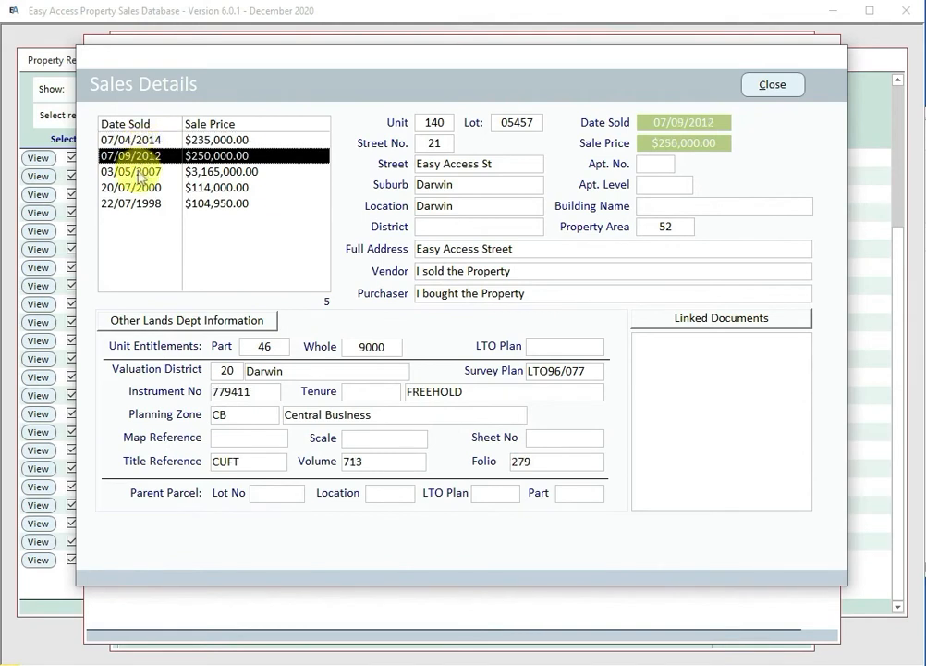
click(141, 172)
click(134, 187)
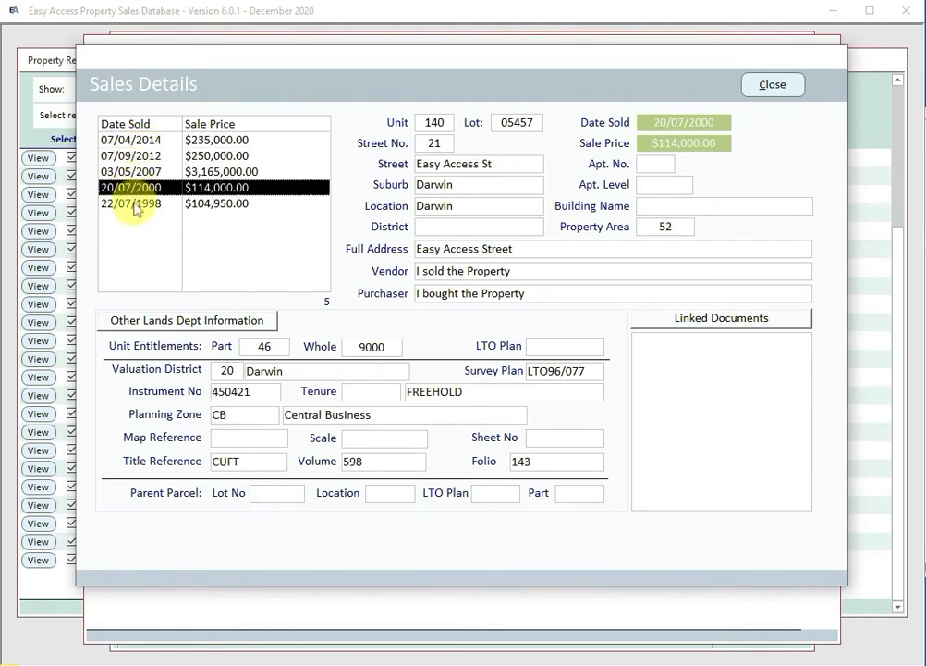
click(132, 205)
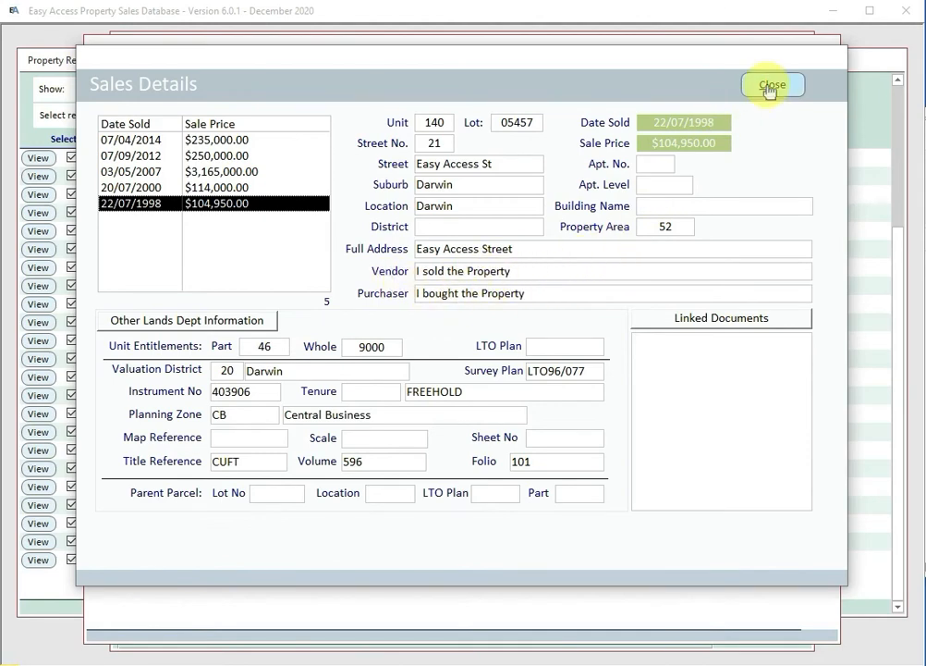
click(770, 86)
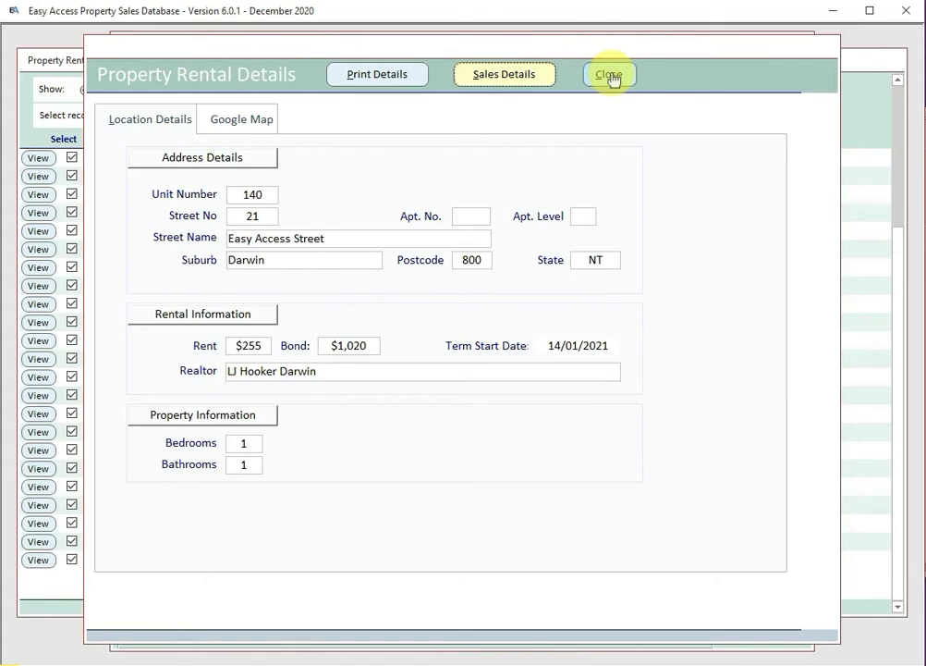
click(609, 75)
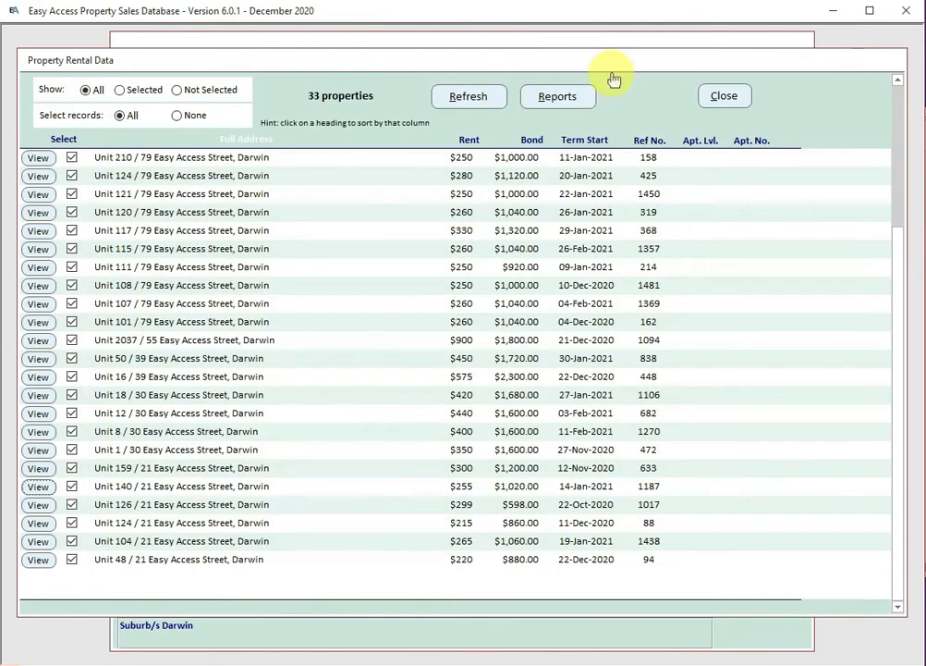
Step: Preview the Most Rental Data report from Reports, zooming in on the page
click(557, 99)
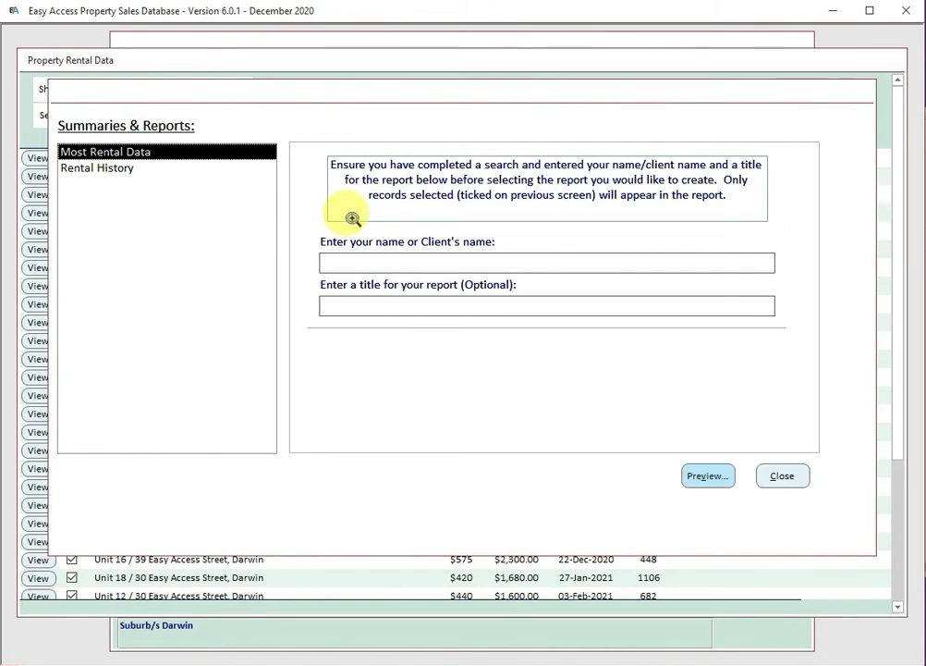
click(713, 478)
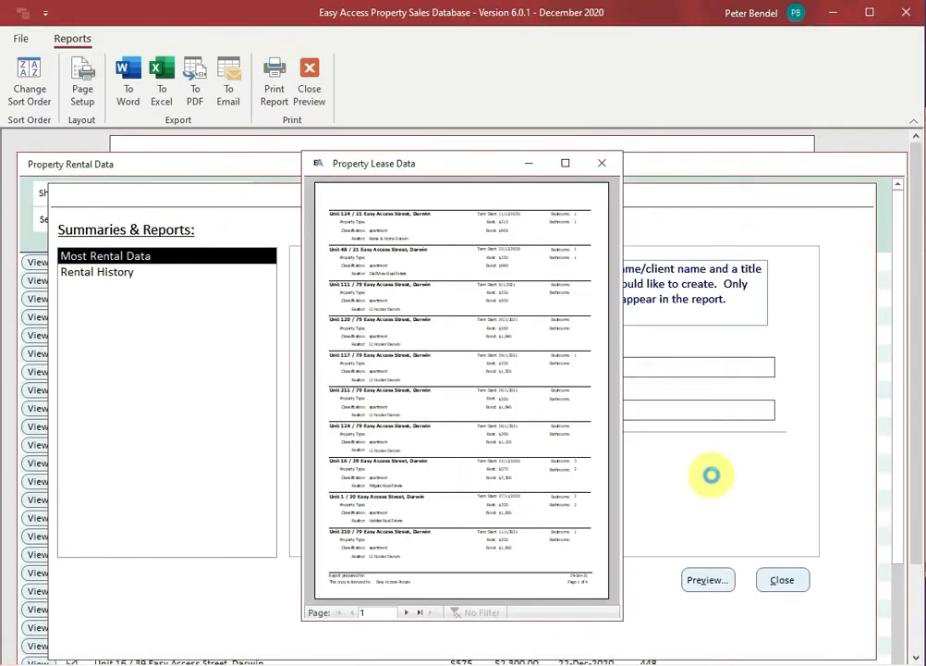
click(446, 200)
click(545, 207)
click(545, 207)
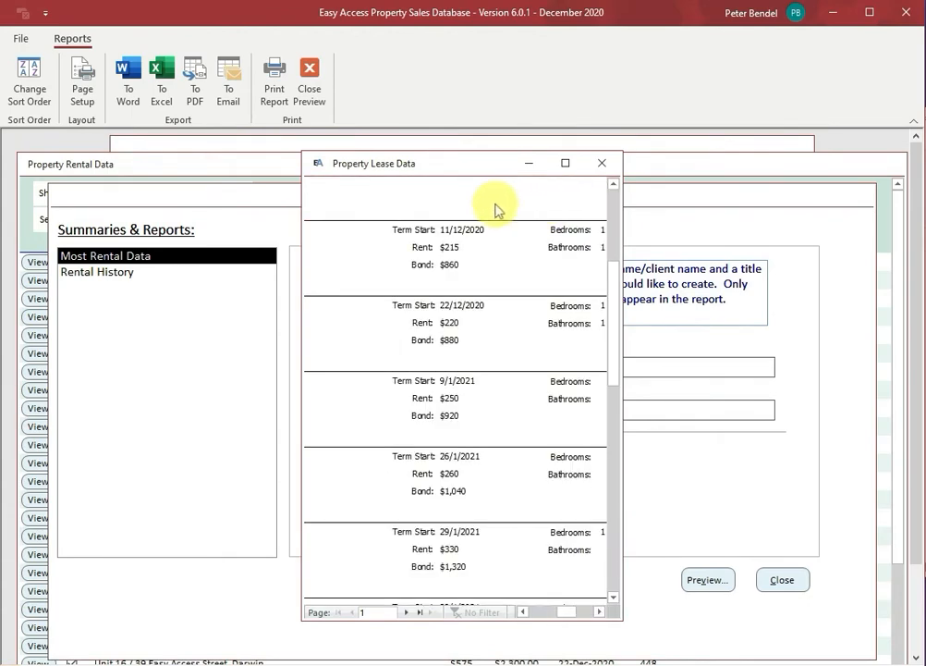
Step: Re-sort the report by Rent descending, then close the preview, reports form and rental list
click(26, 72)
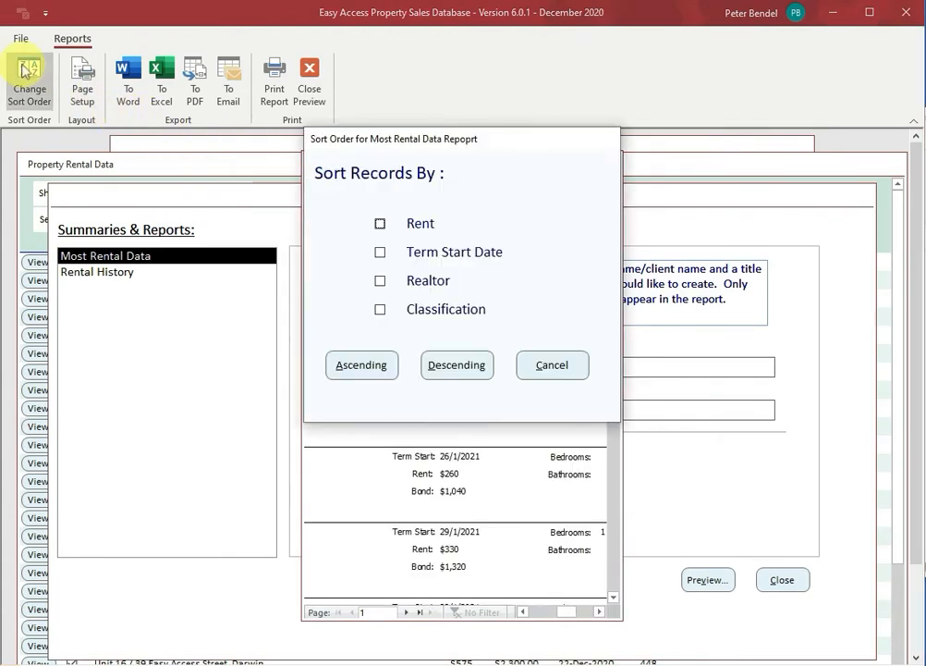
click(380, 222)
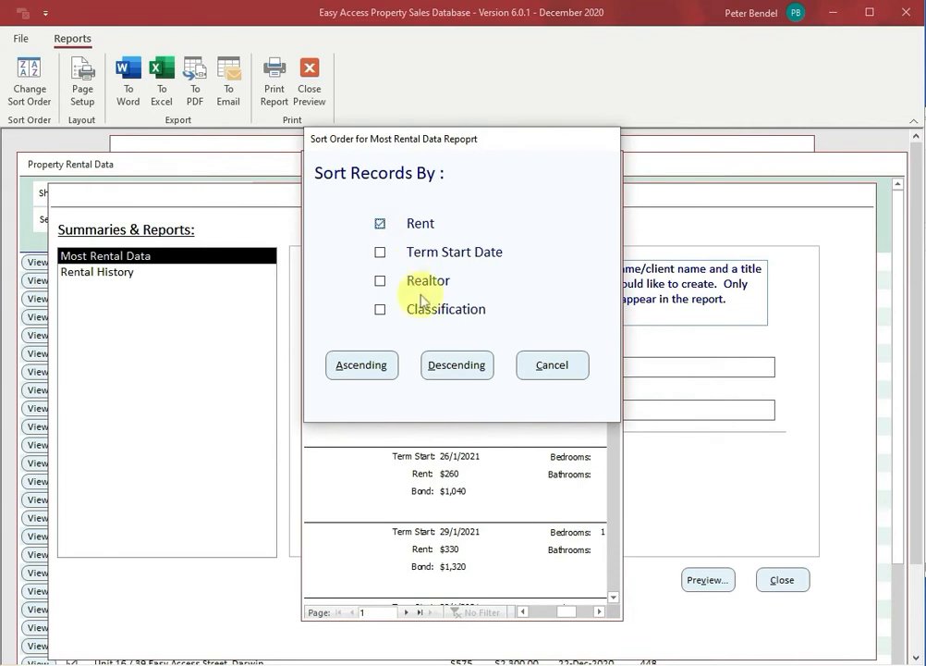
click(456, 365)
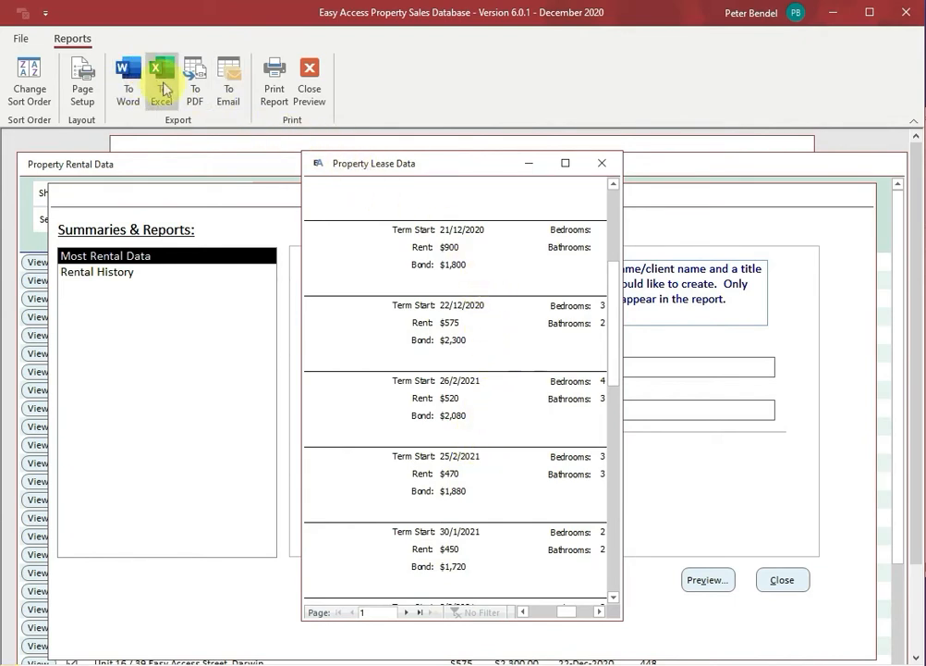
click(312, 88)
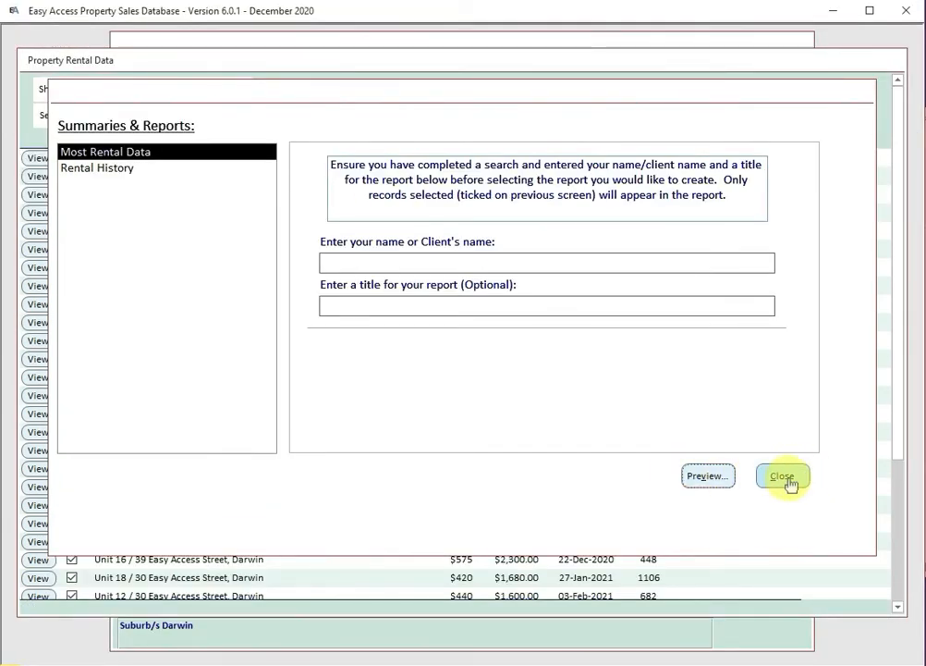
click(782, 477)
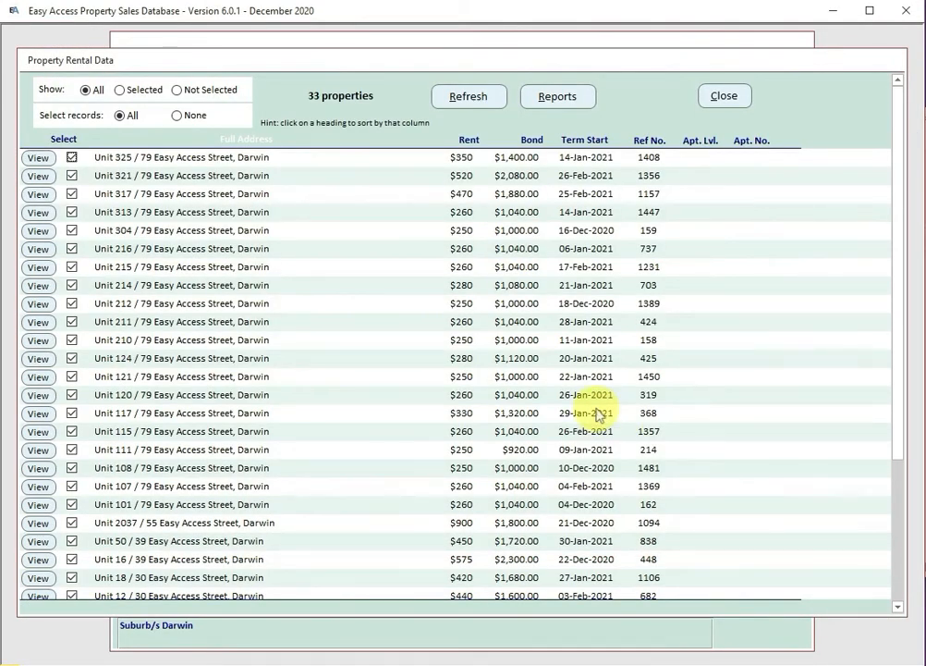
click(724, 97)
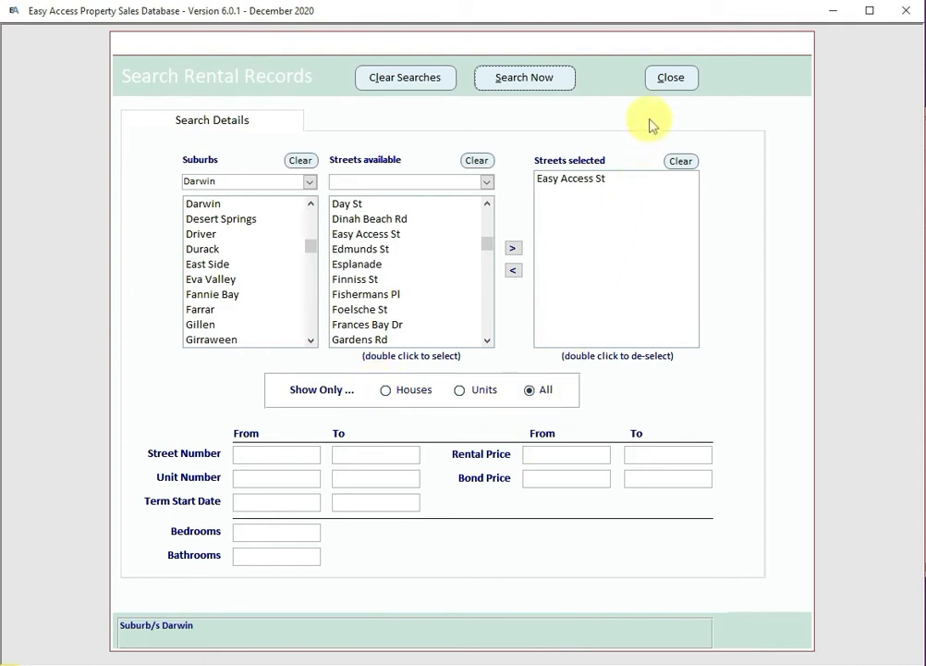
Step: Close Search Rental Records and open the Dashboard from the main menu
click(673, 79)
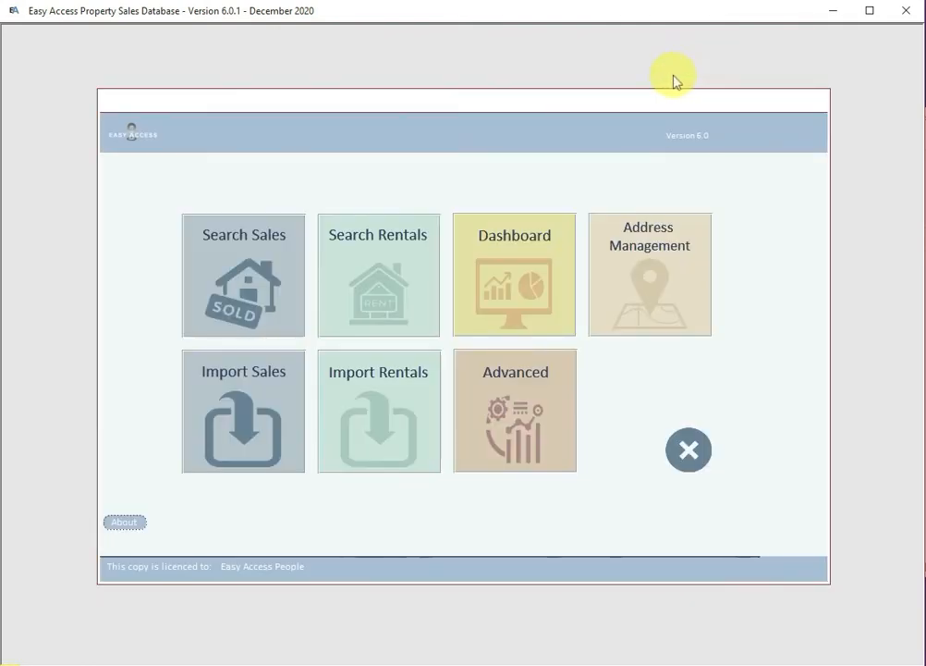
click(514, 291)
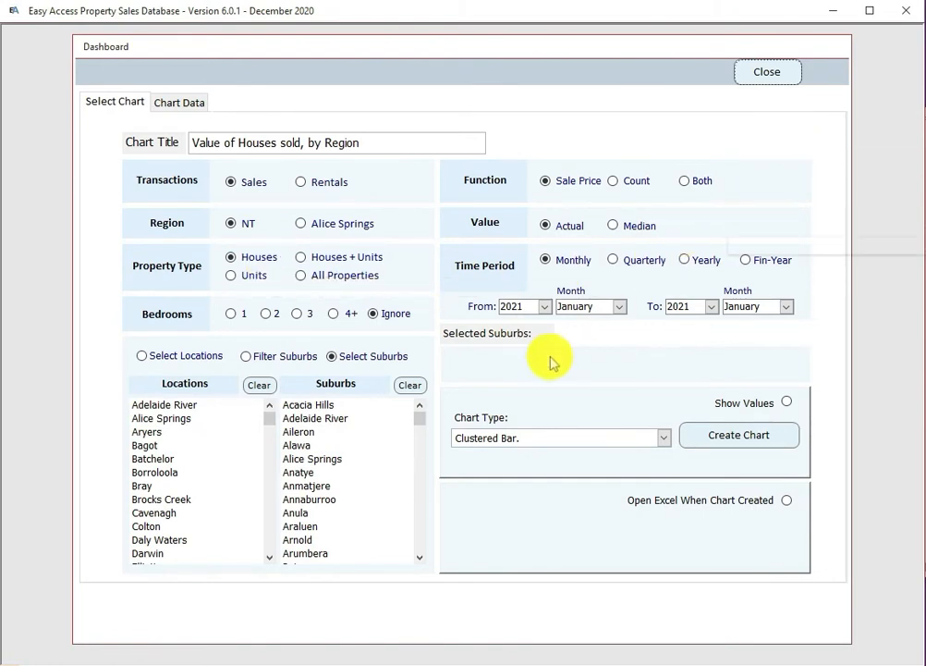
Step: Set both the From and To years to 2014 and the end month to August
click(544, 307)
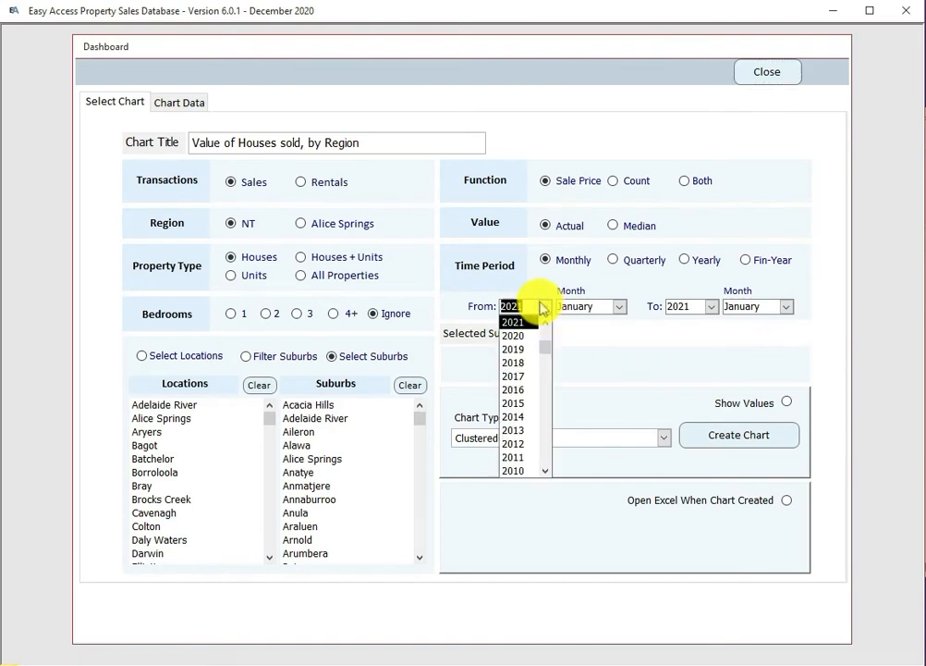
click(517, 417)
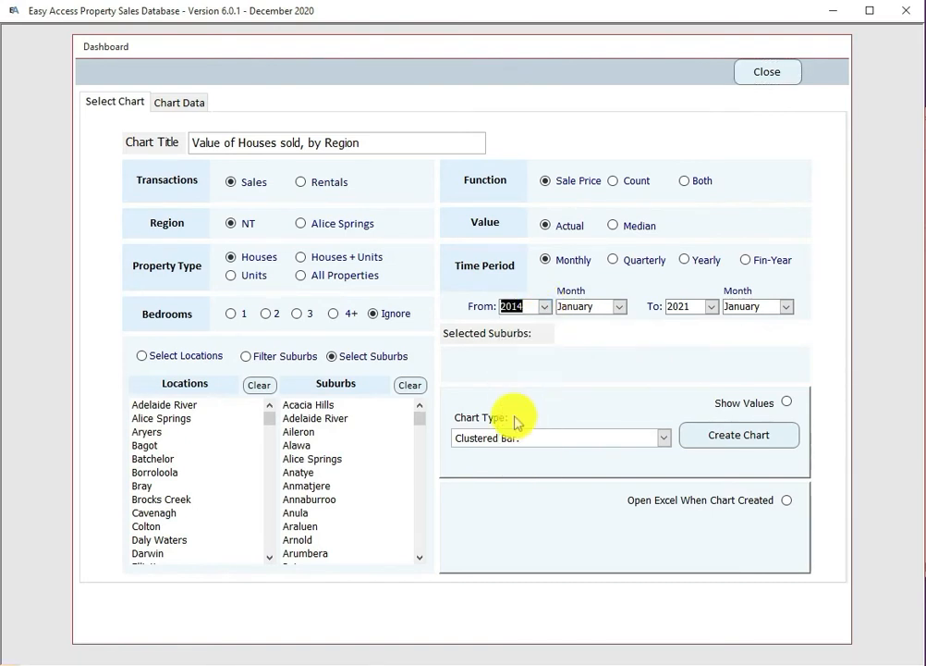
click(710, 307)
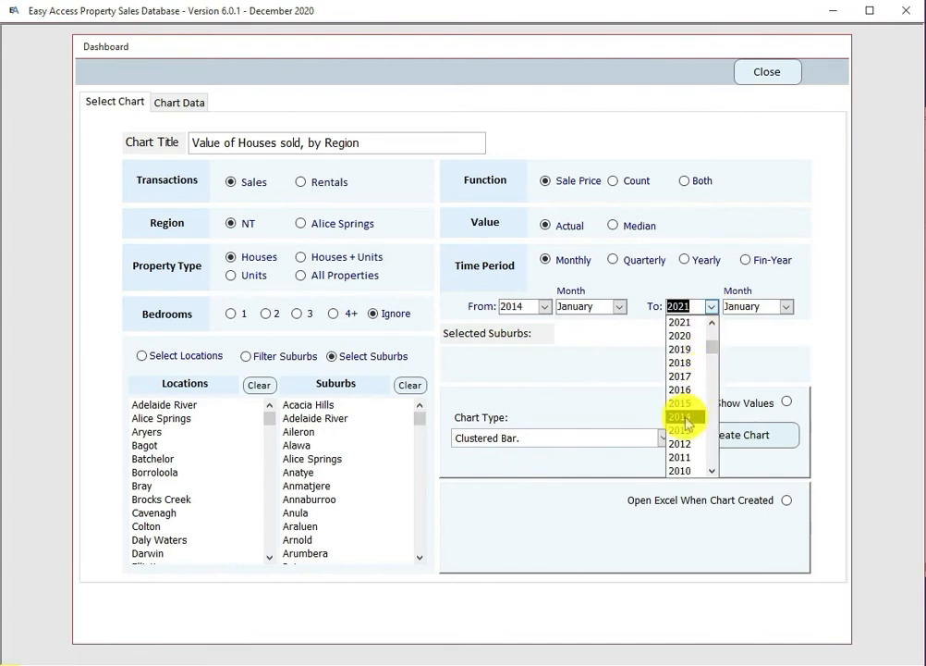
click(689, 417)
click(784, 308)
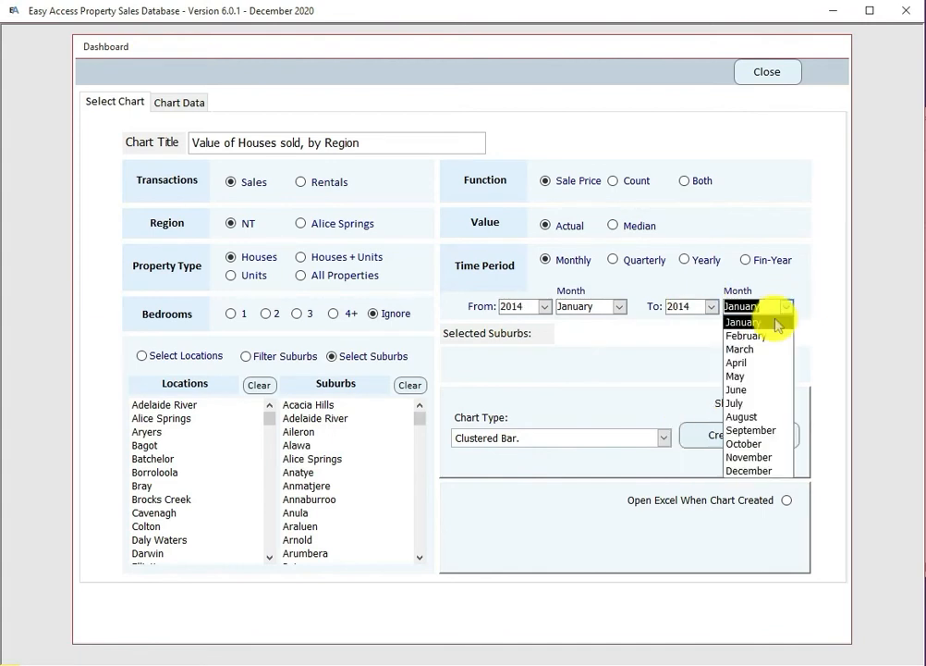
click(756, 418)
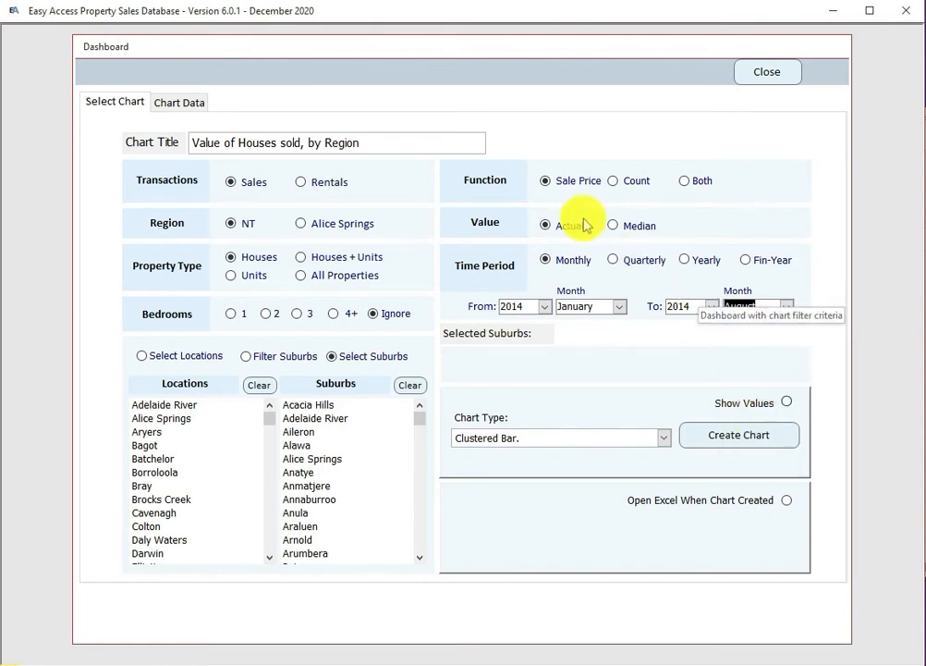
Step: Try the Median value and the Quarterly, Compare 2 Quarters, Yearly and Financial Year periods, ending on Monthly
click(545, 181)
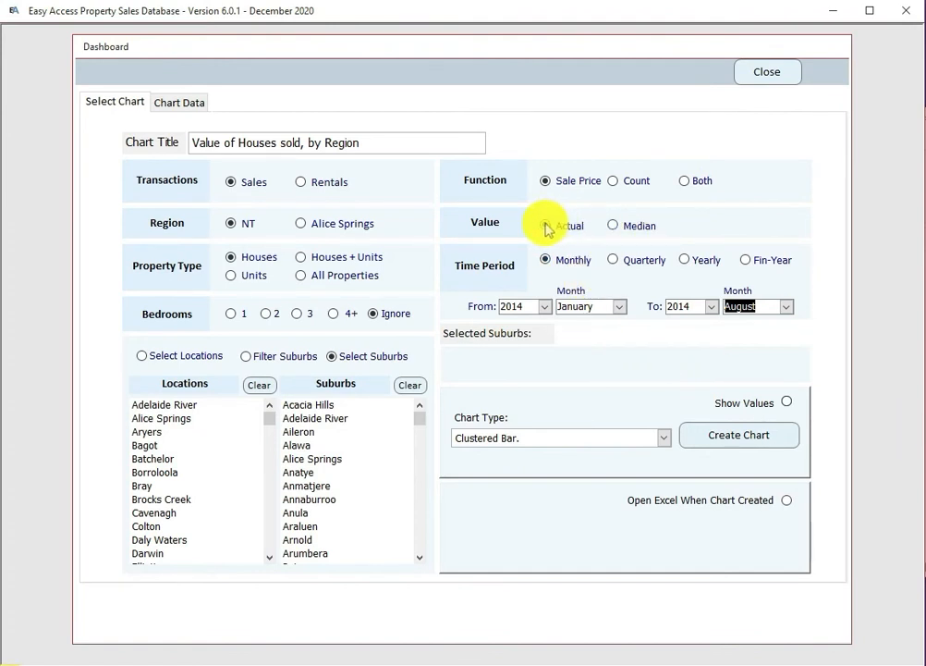
click(613, 225)
click(545, 181)
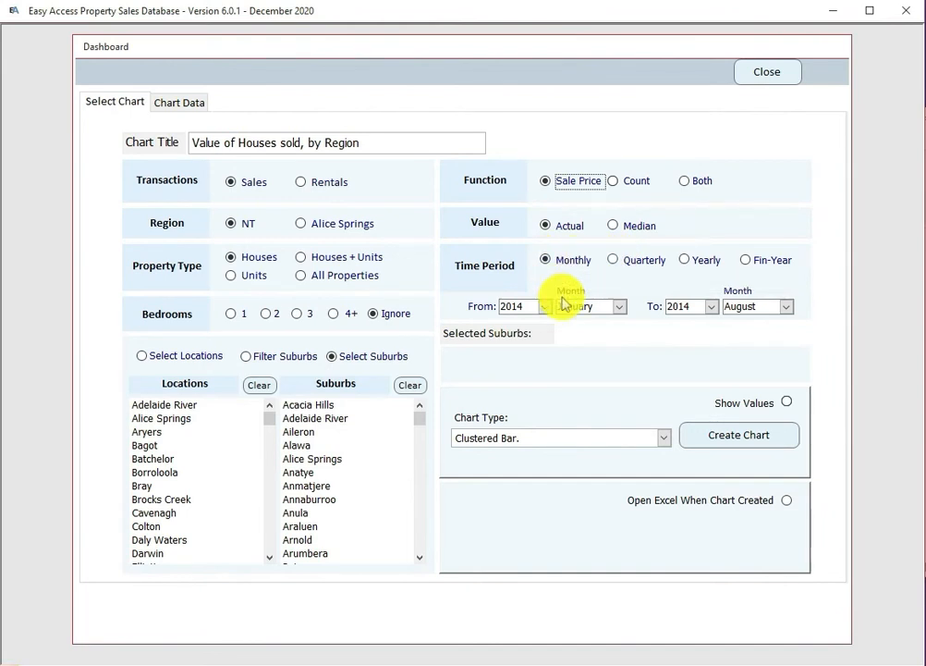
click(613, 261)
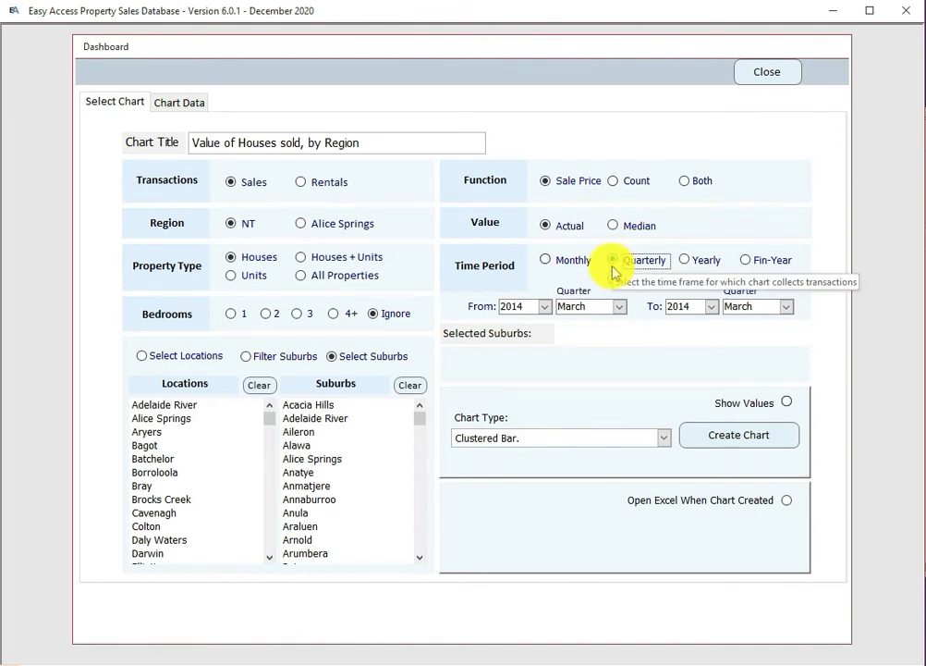
click(614, 282)
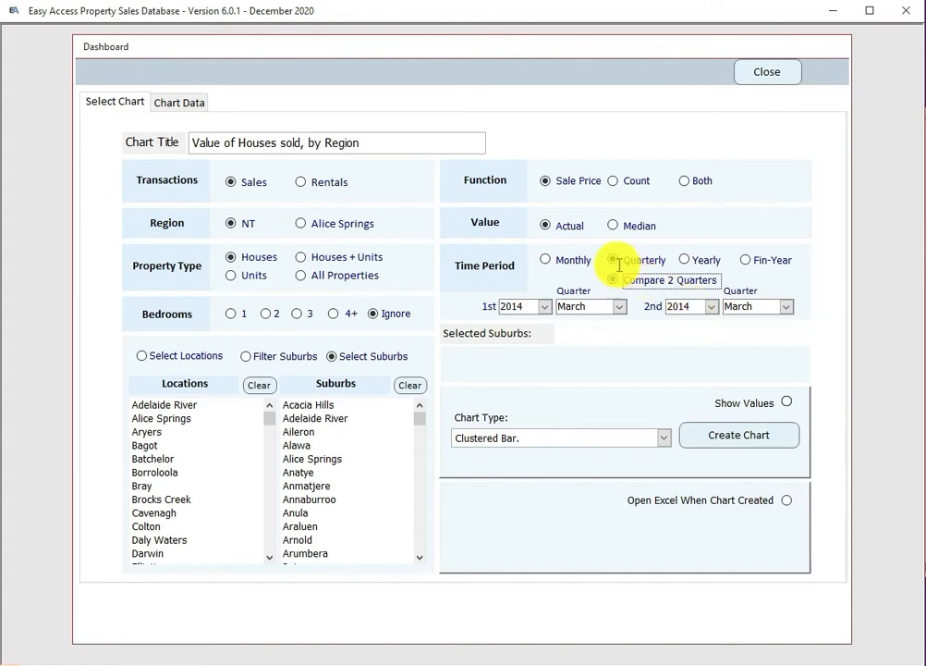
click(614, 262)
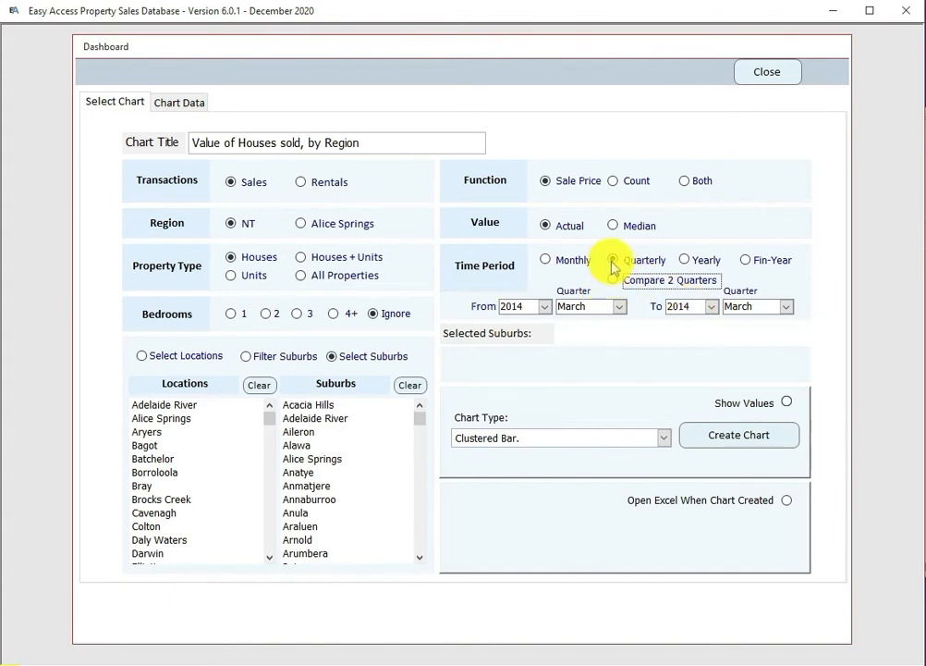
click(695, 261)
click(749, 261)
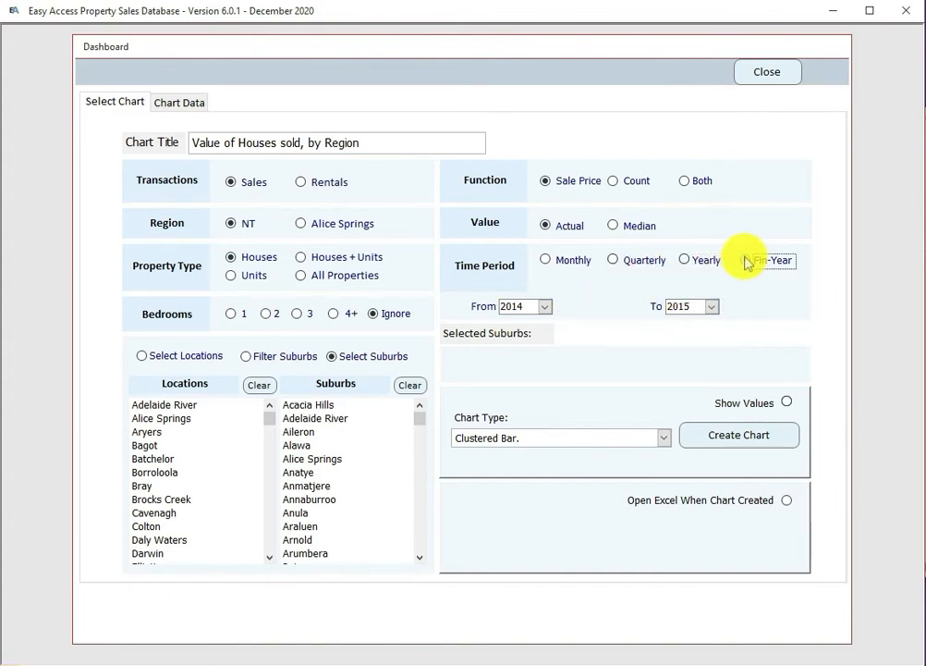
click(544, 261)
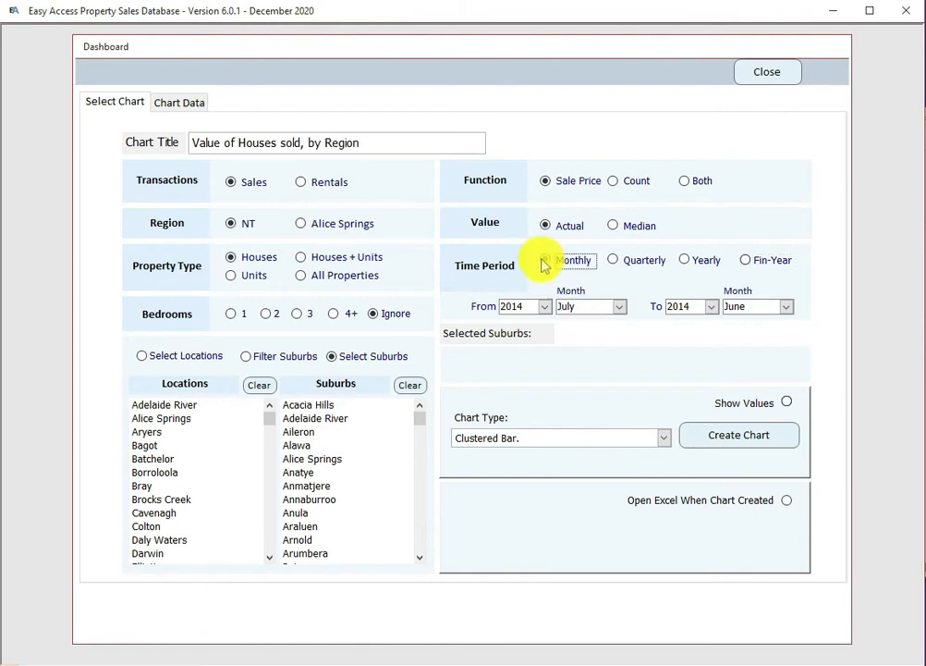
Step: Set the month range from January to August
click(619, 306)
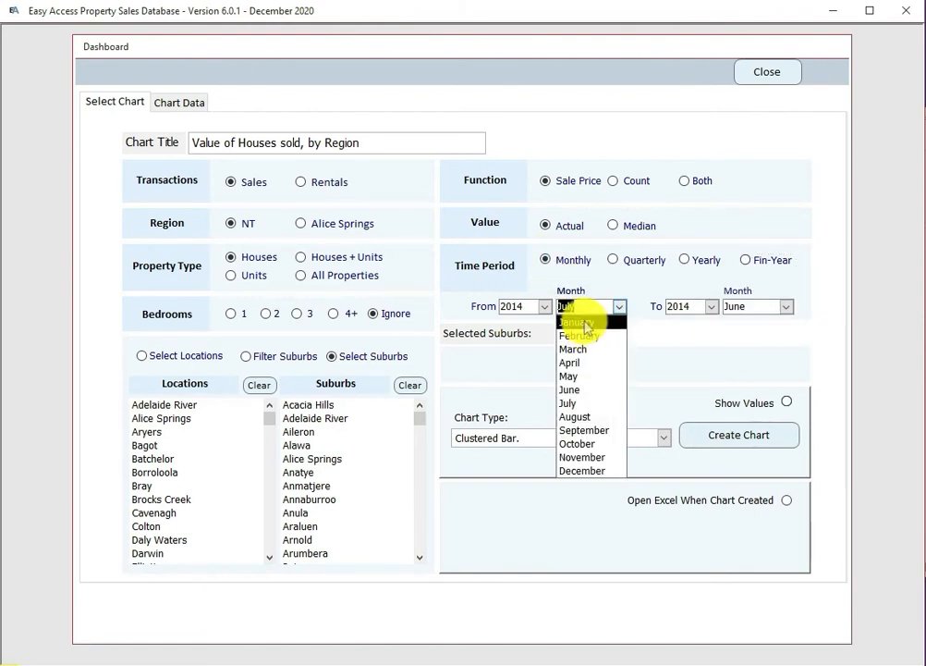
click(583, 323)
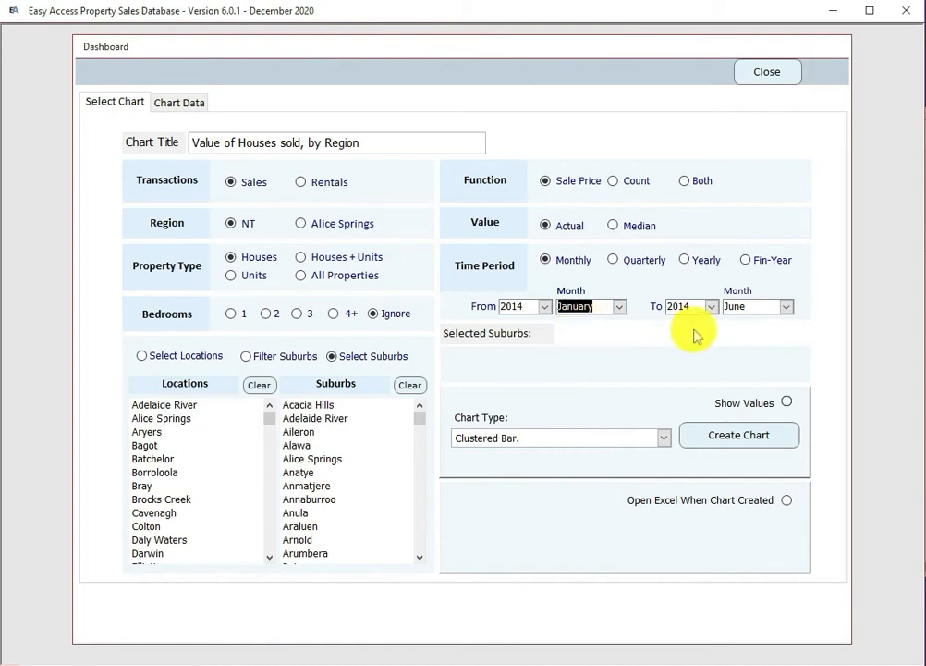
click(786, 307)
click(756, 417)
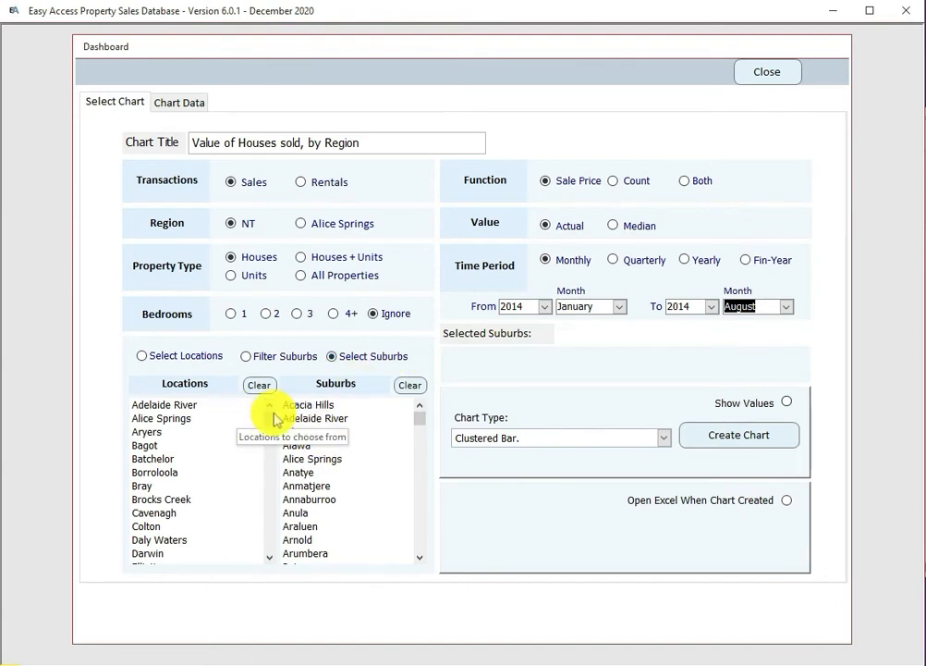
Step: Select Alawa, Anula, Bellamack and Braitling in the Suburbs list
click(309, 444)
click(310, 512)
click(416, 541)
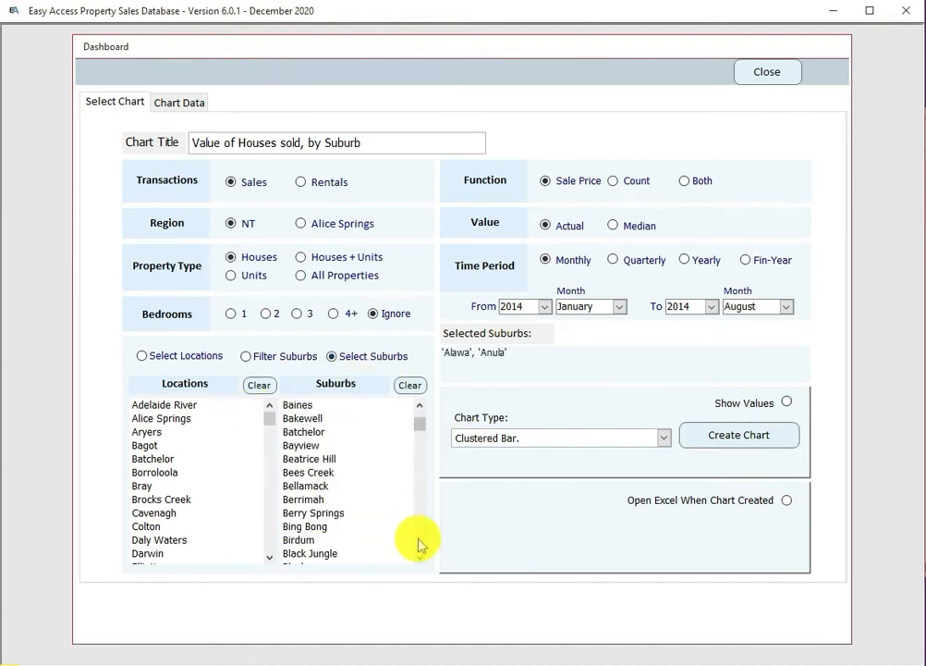
click(310, 485)
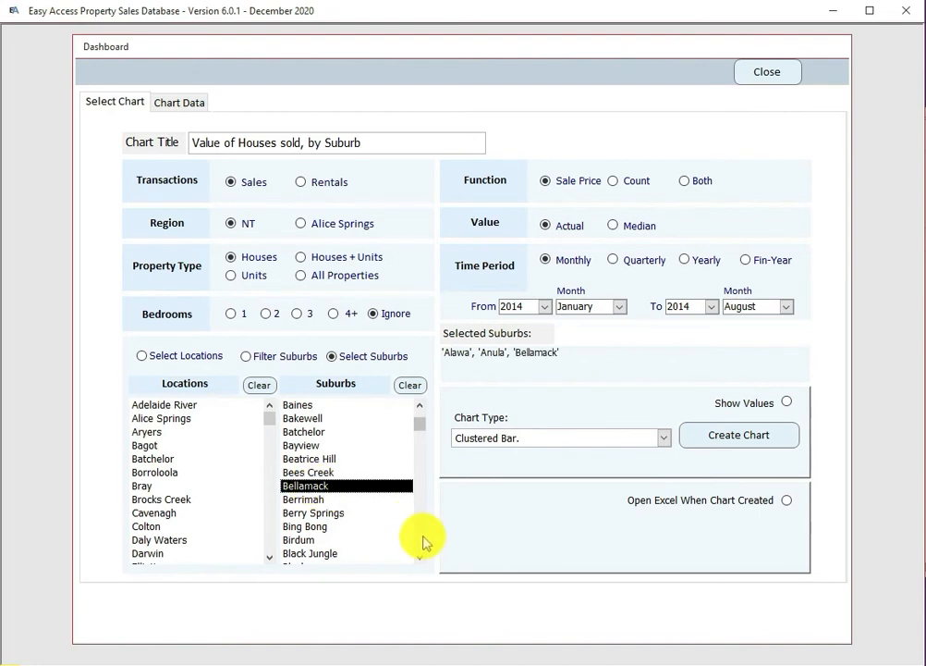
click(424, 542)
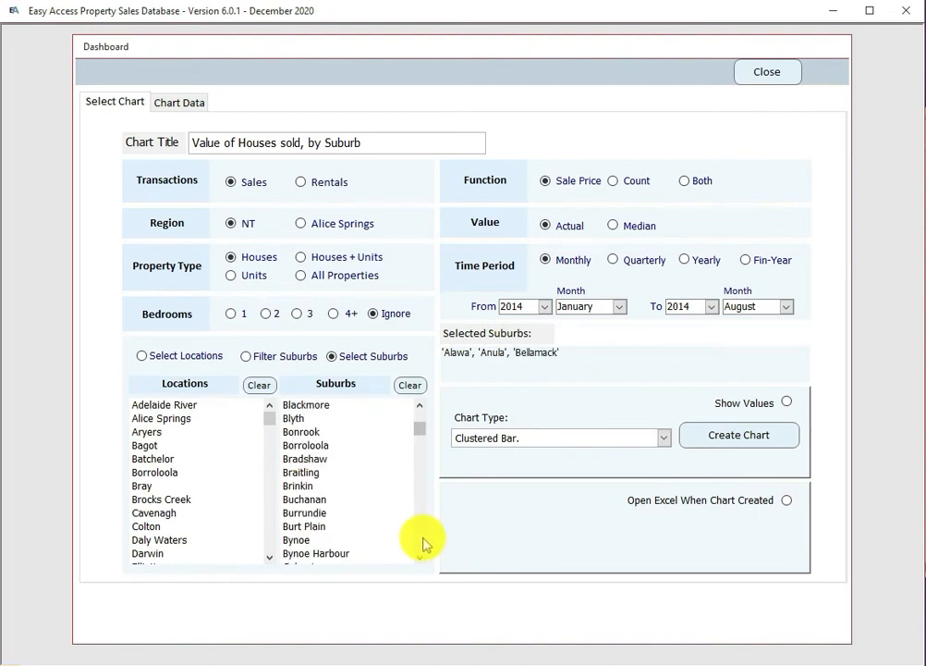
click(304, 471)
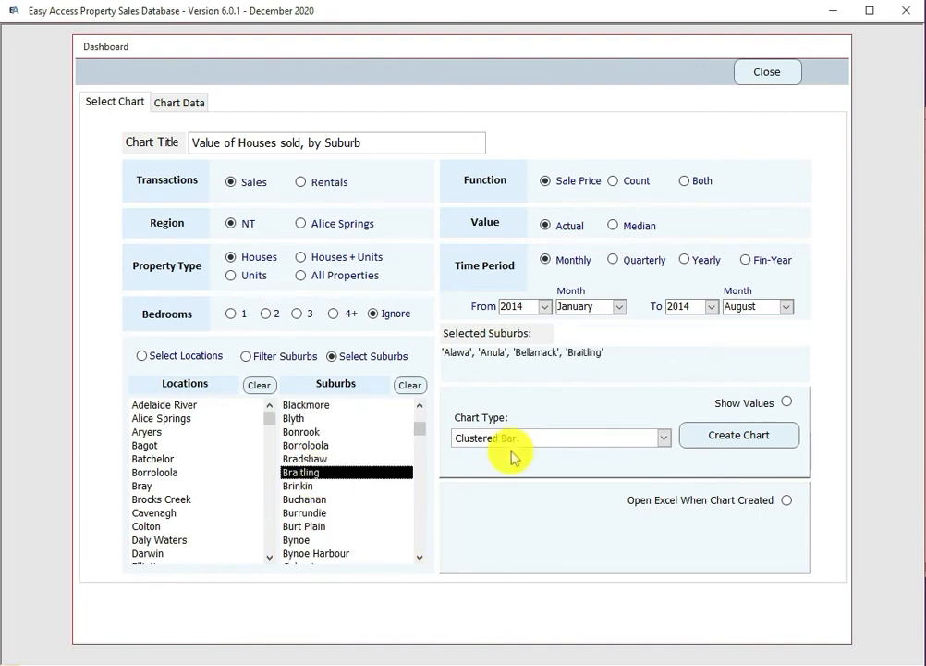
Step: Create the monthly 2014 house sales value chart, view it, and close it
click(726, 438)
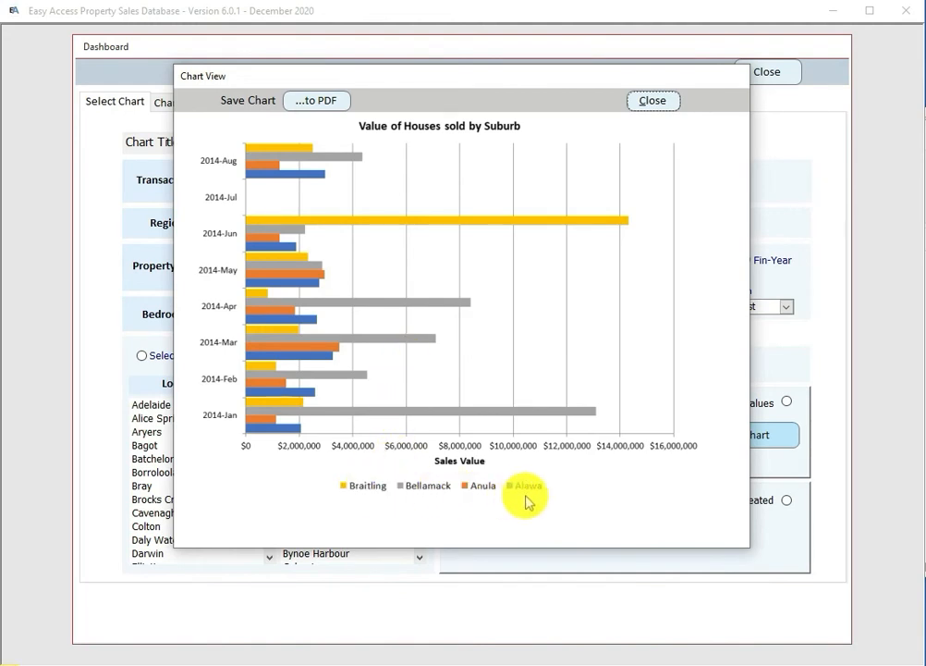
drag(447, 77, 456, 92)
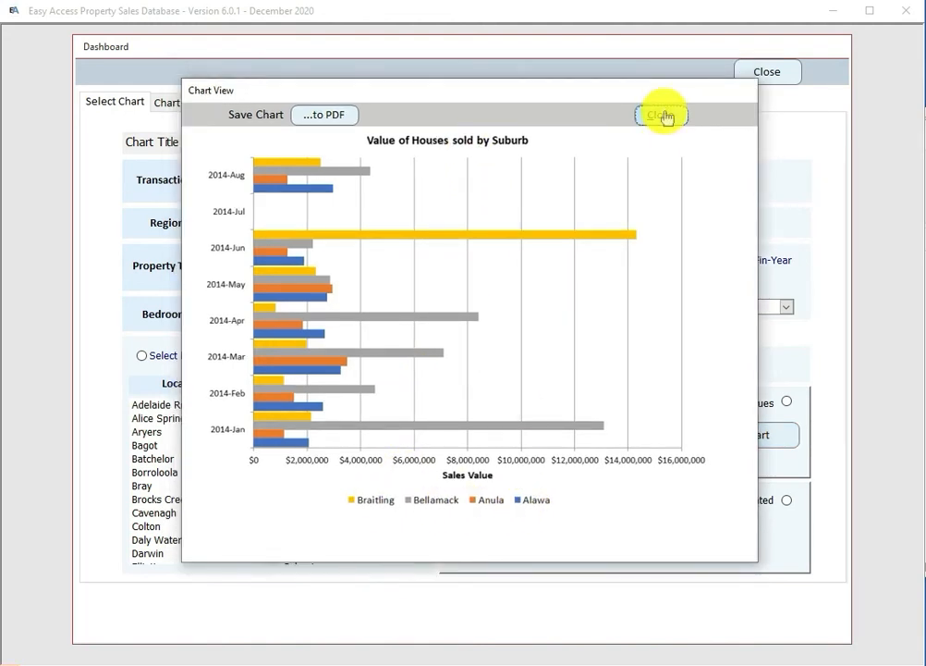
click(662, 115)
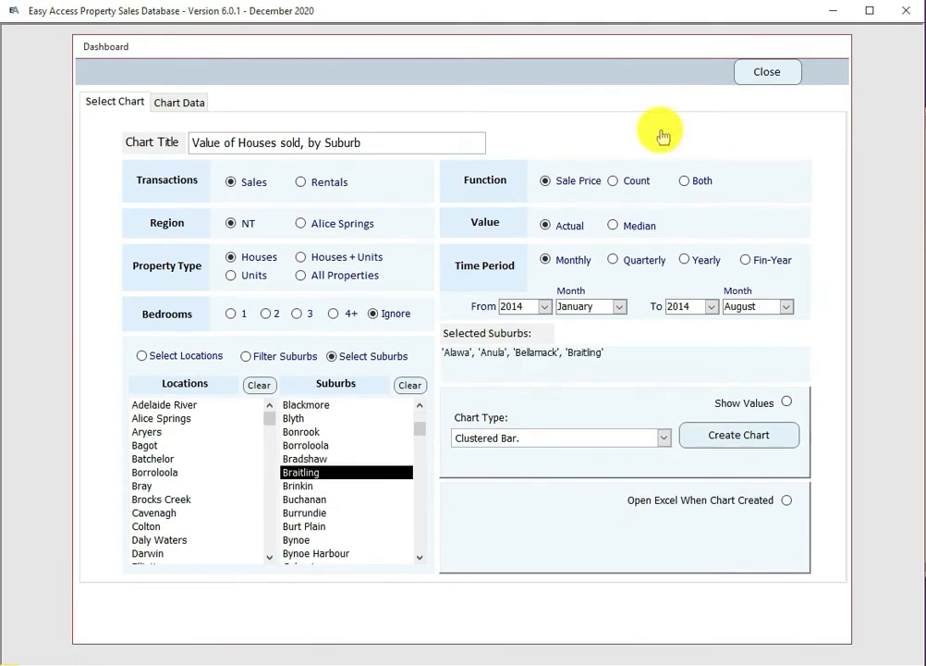
Step: Chart quarterly sales value, then compare the March quarters of 2013 and 2014
click(612, 262)
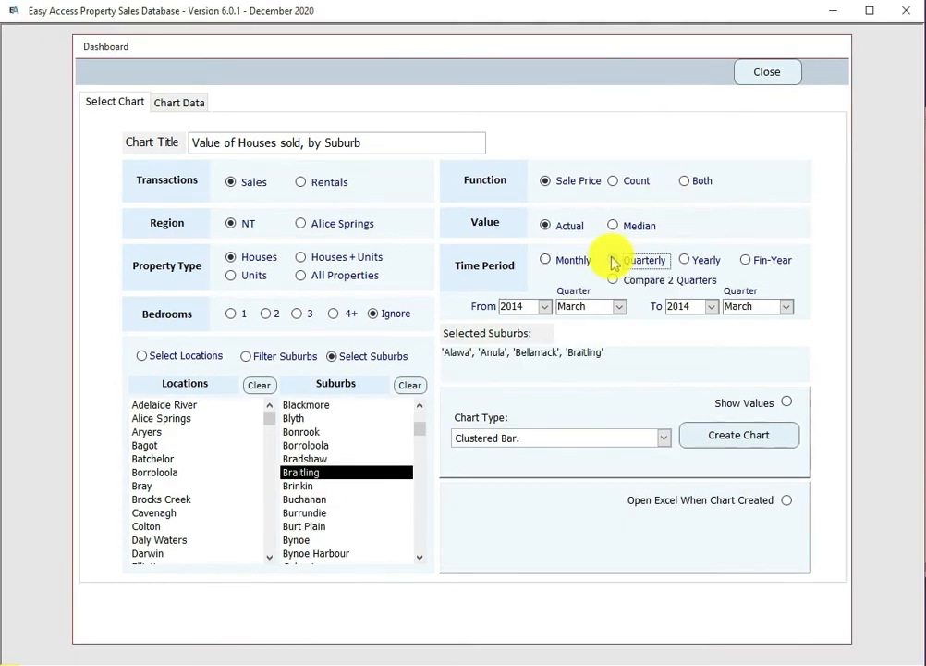
click(738, 438)
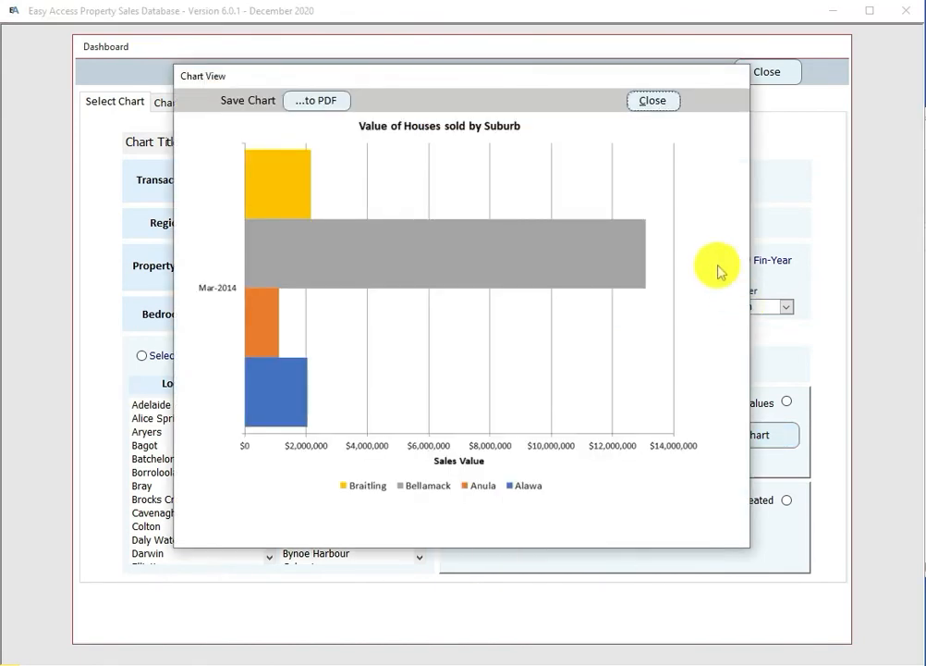
click(650, 102)
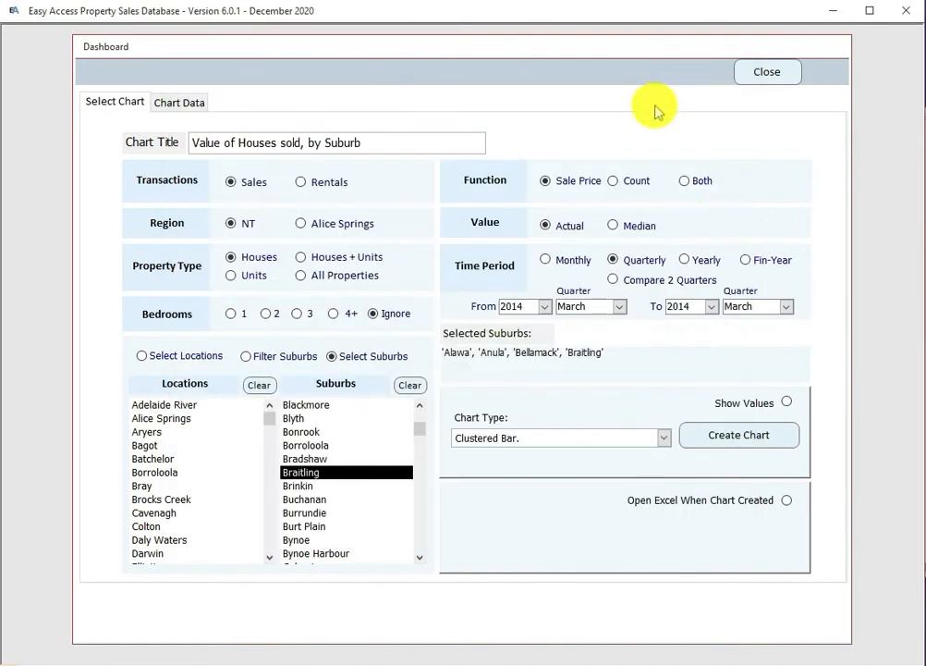
click(612, 281)
click(543, 306)
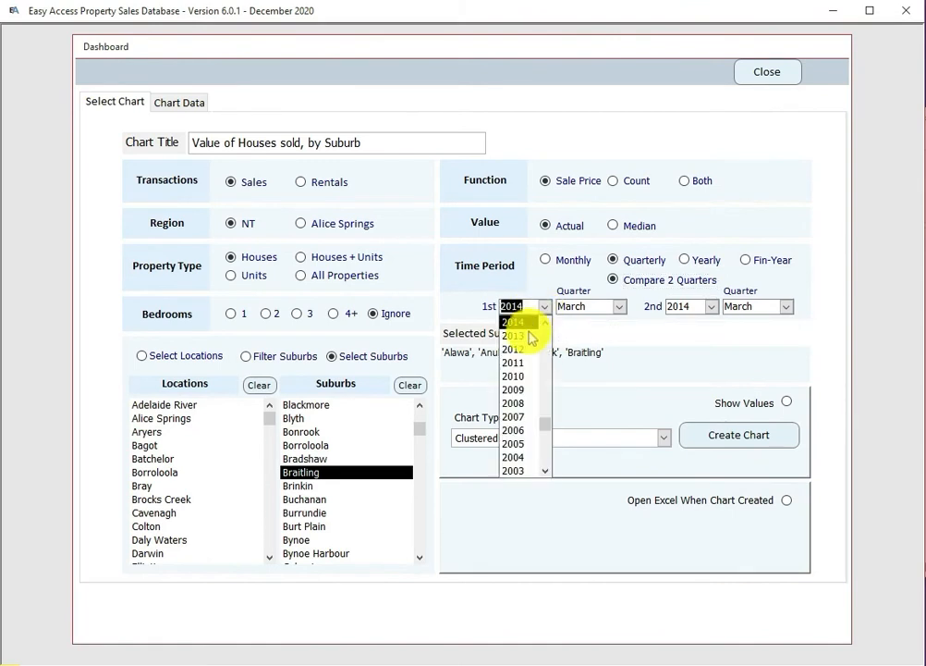
click(529, 337)
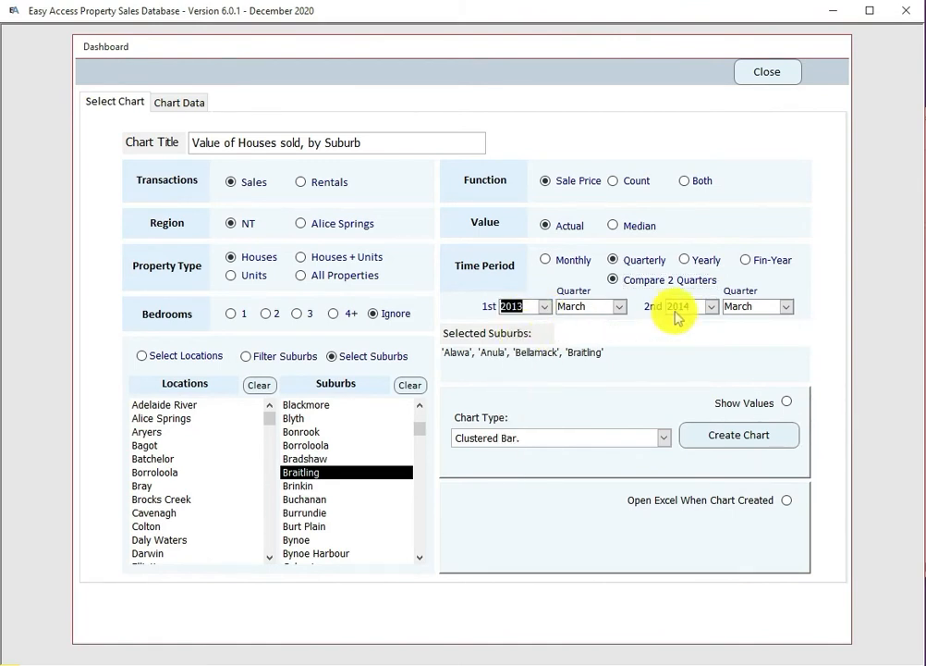
click(735, 438)
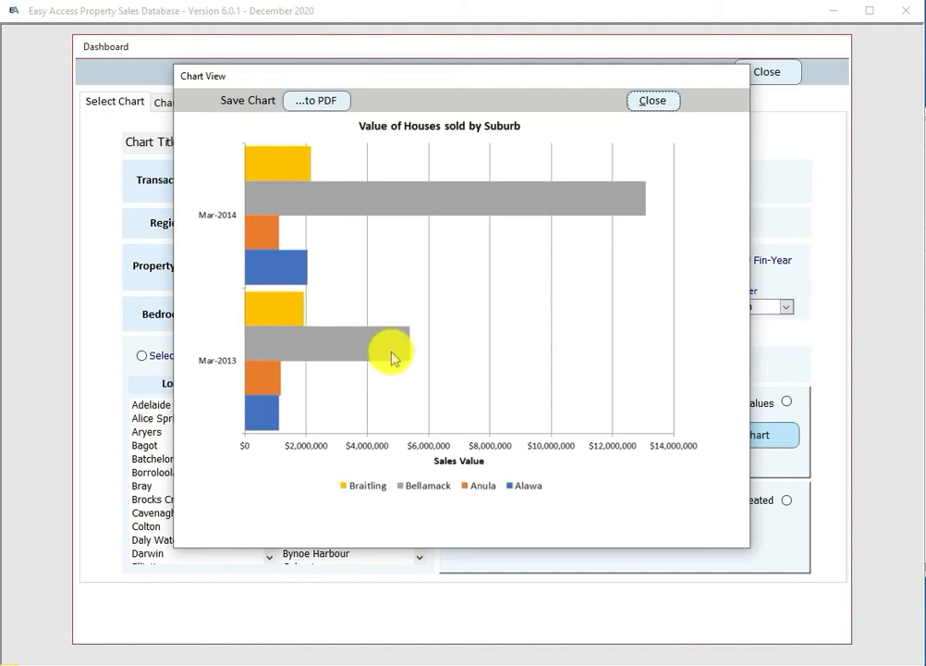
click(653, 102)
Step: Switch to counting houses sold, show values on bars, and create the chart opening in Excel
click(612, 181)
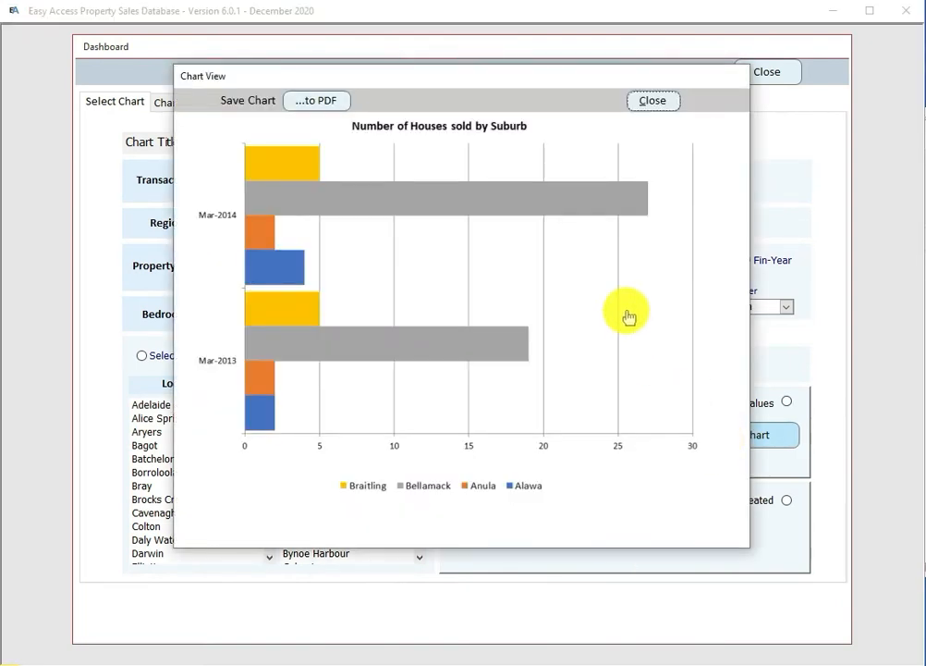
click(654, 102)
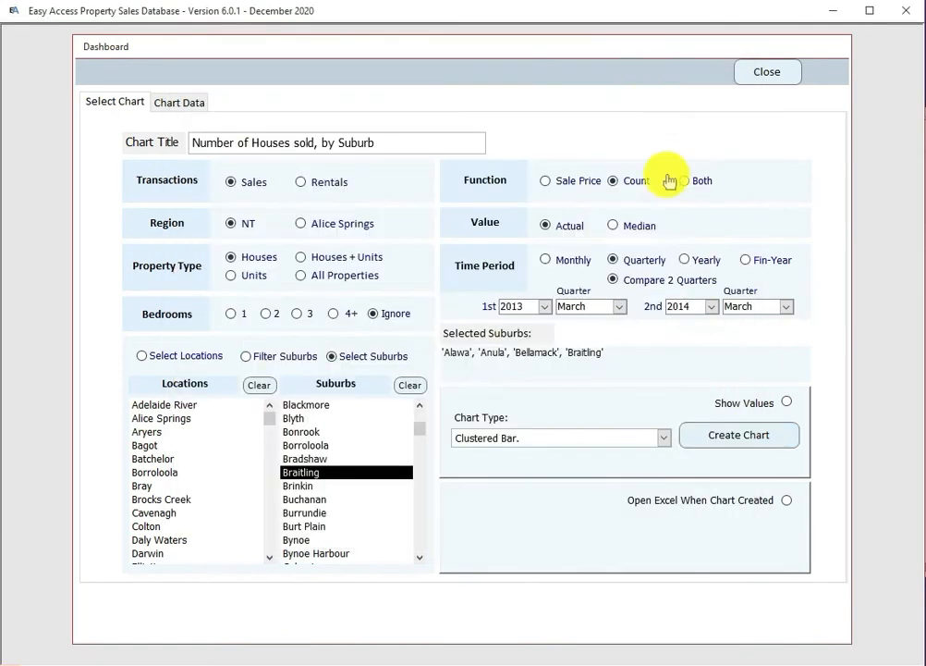
click(787, 404)
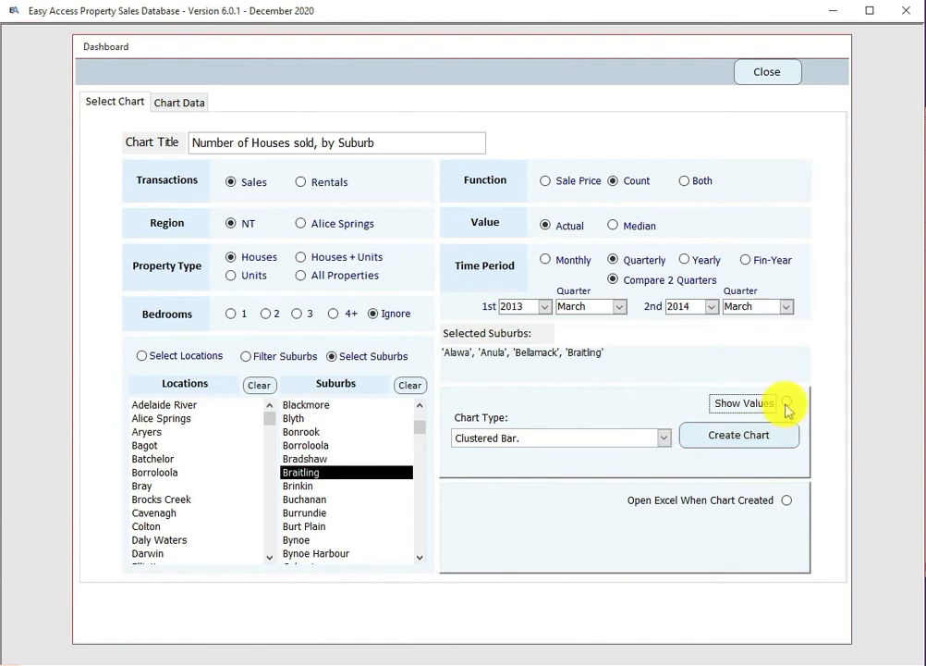
click(726, 435)
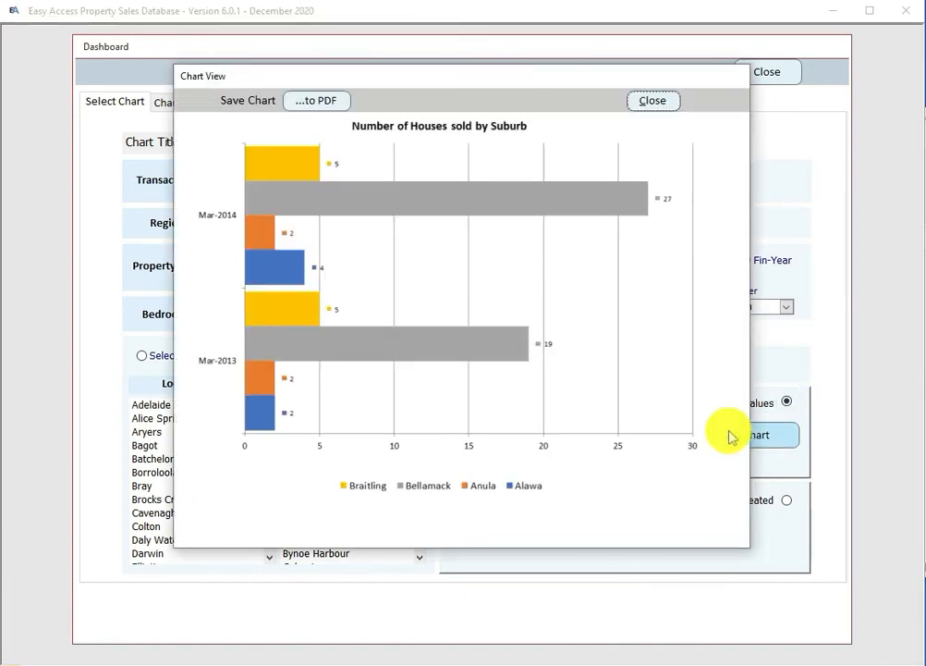
click(650, 102)
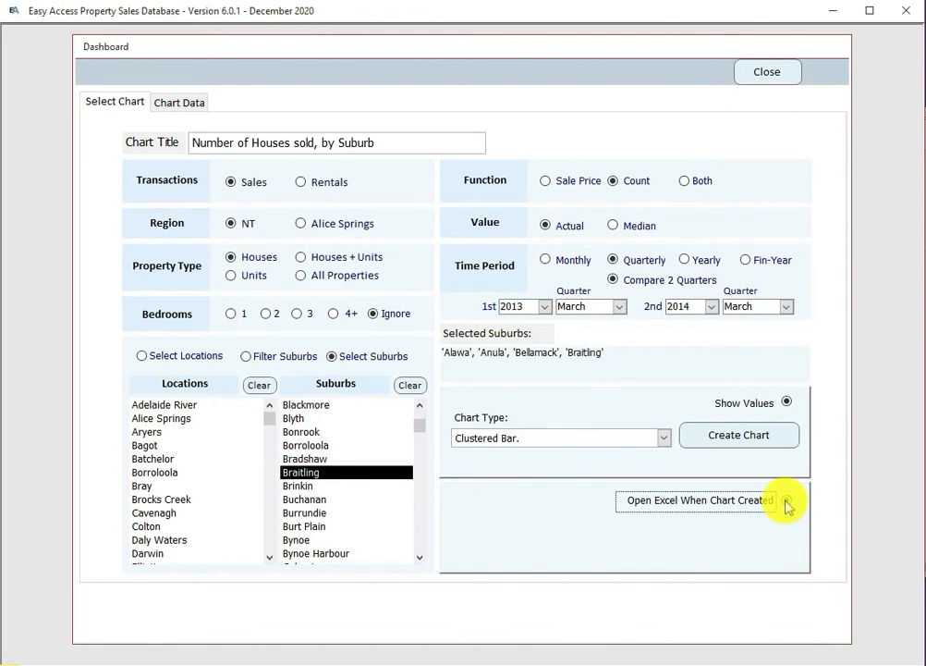
click(787, 505)
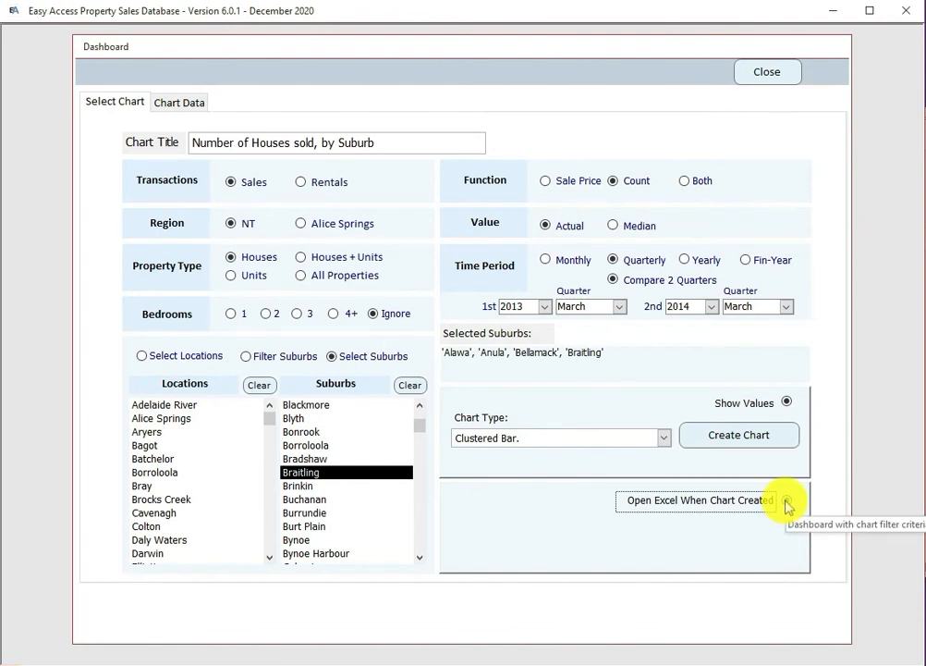
click(737, 439)
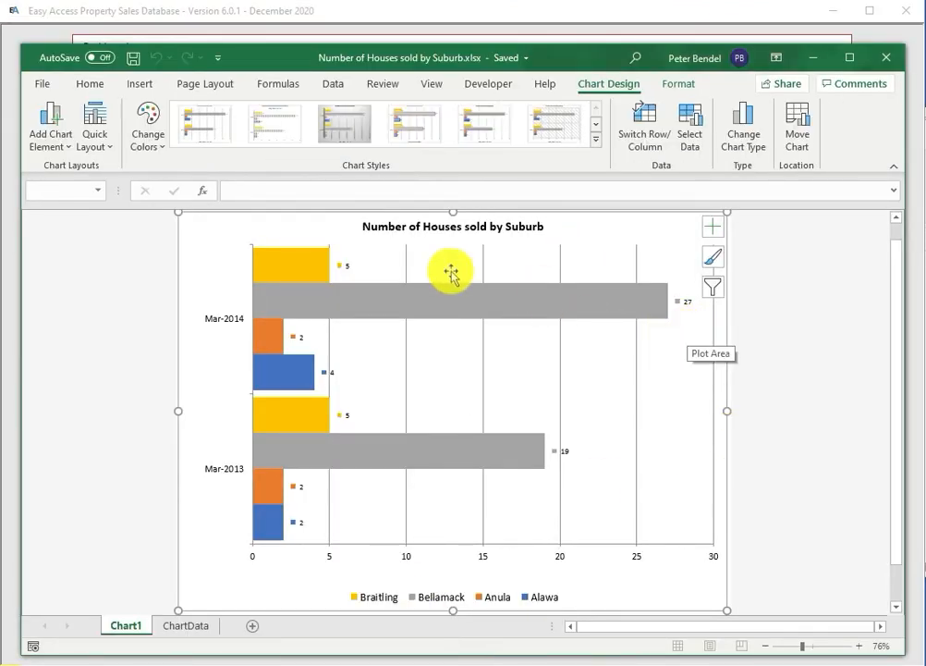
Step: Check the ChartData table and Chart1 in Number of Houses sold by Suburb.xlsx, then close Excel
click(183, 629)
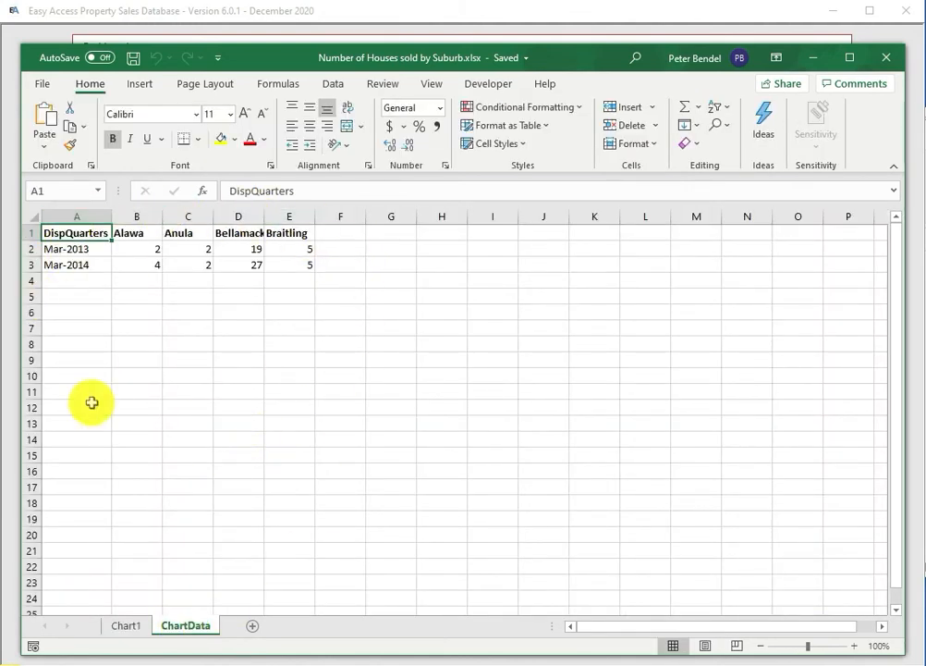
click(123, 624)
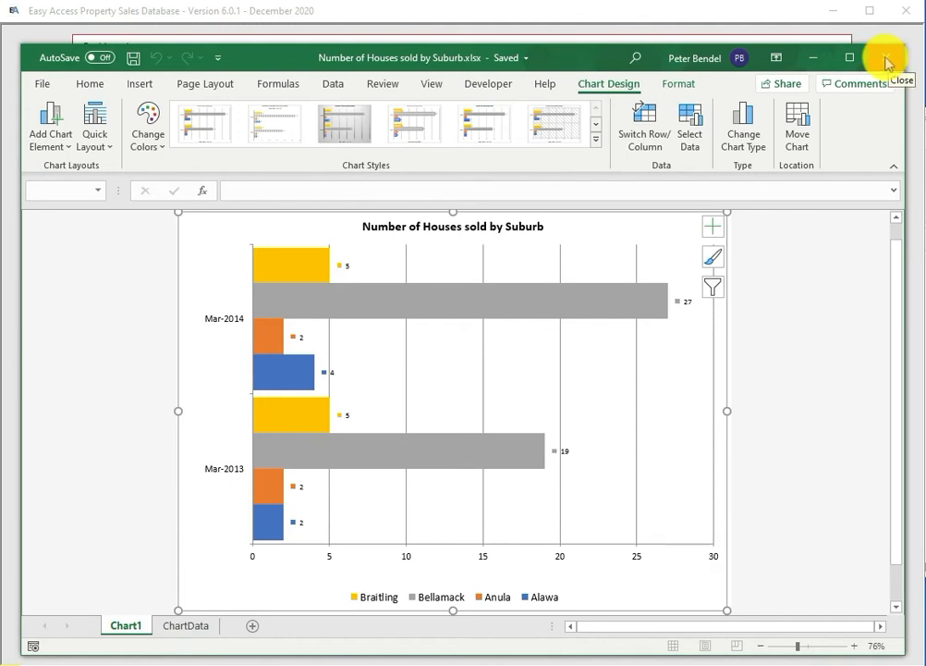
click(887, 63)
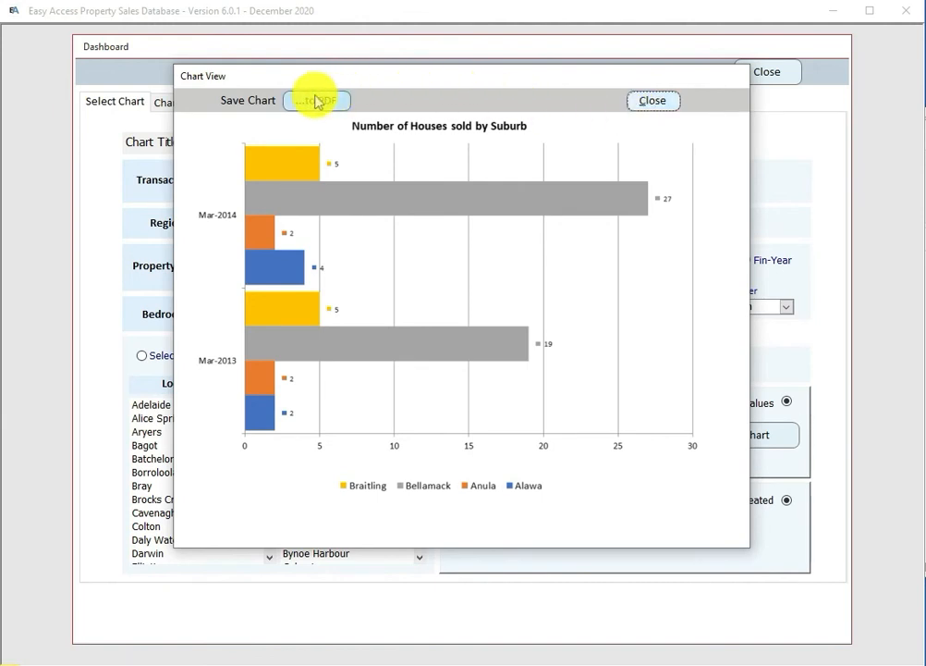
Step: Chart both the value and the count of sales for the four suburbs
click(654, 102)
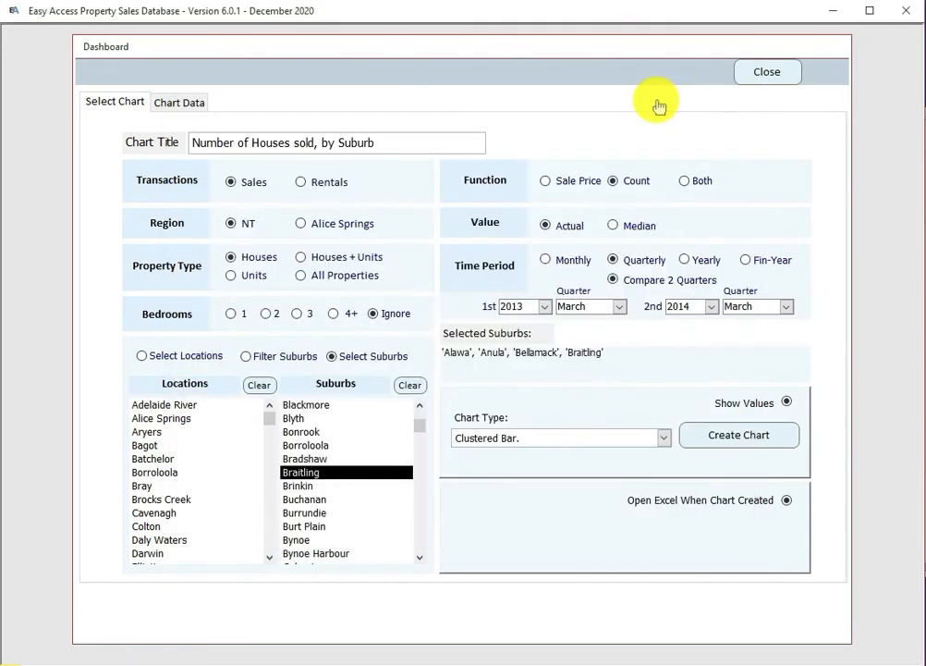
click(684, 181)
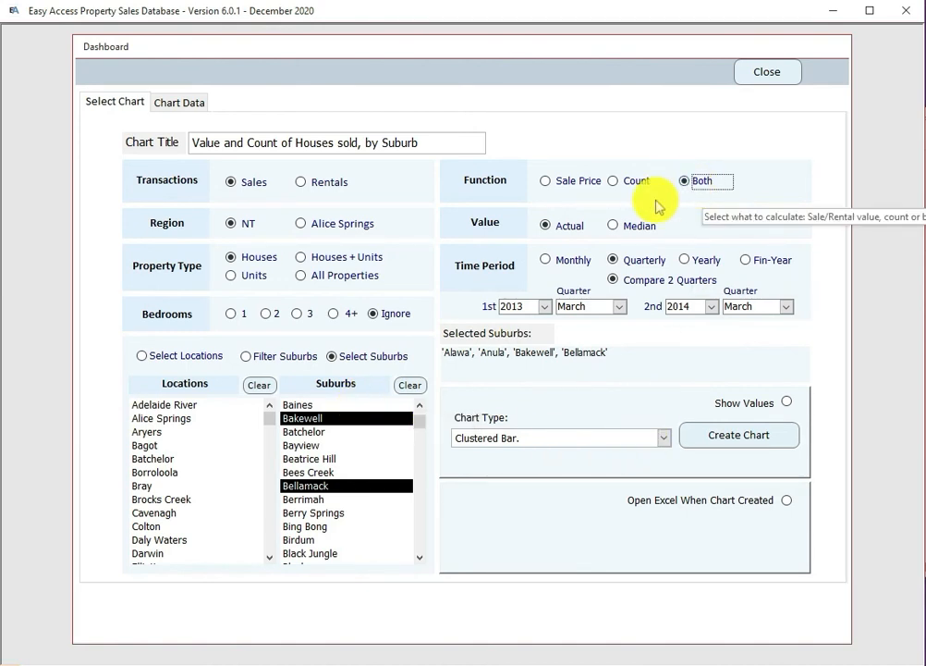
click(736, 438)
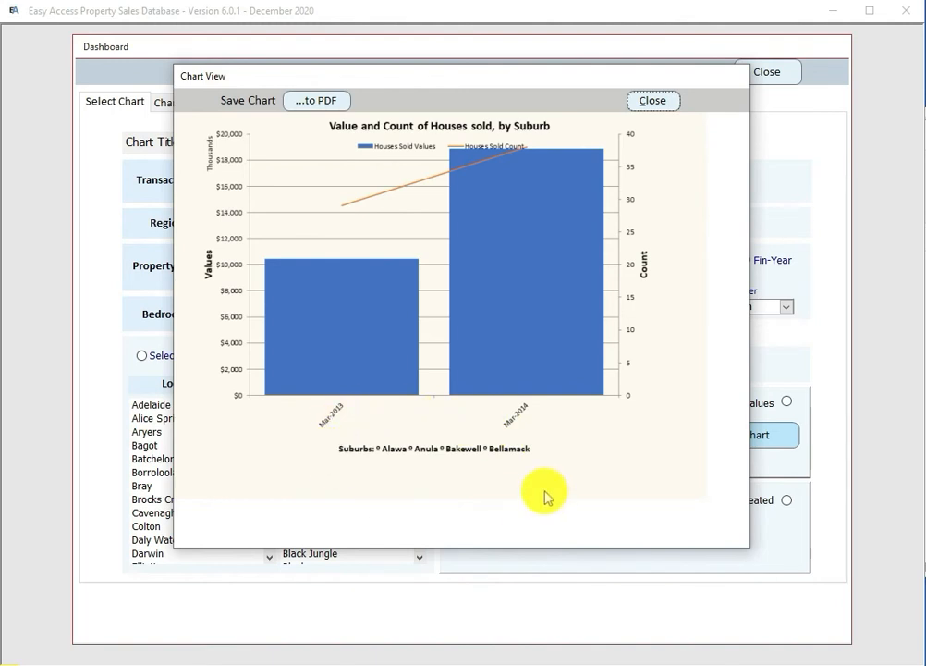
click(654, 101)
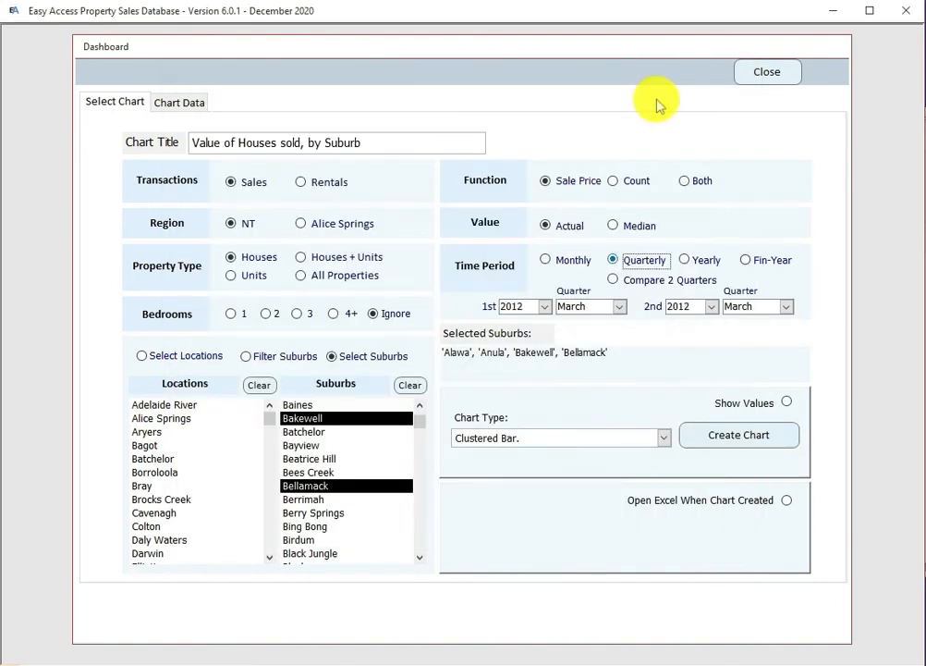
Step: Switch to financial years and compare 2012/13 against 2013/14, with 2014 as second year
click(748, 262)
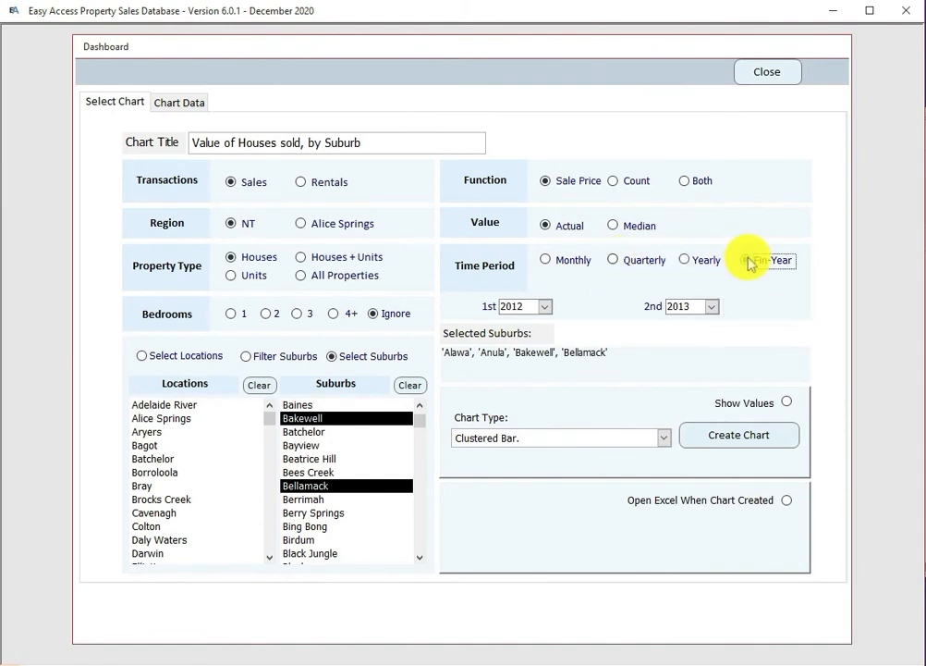
click(729, 442)
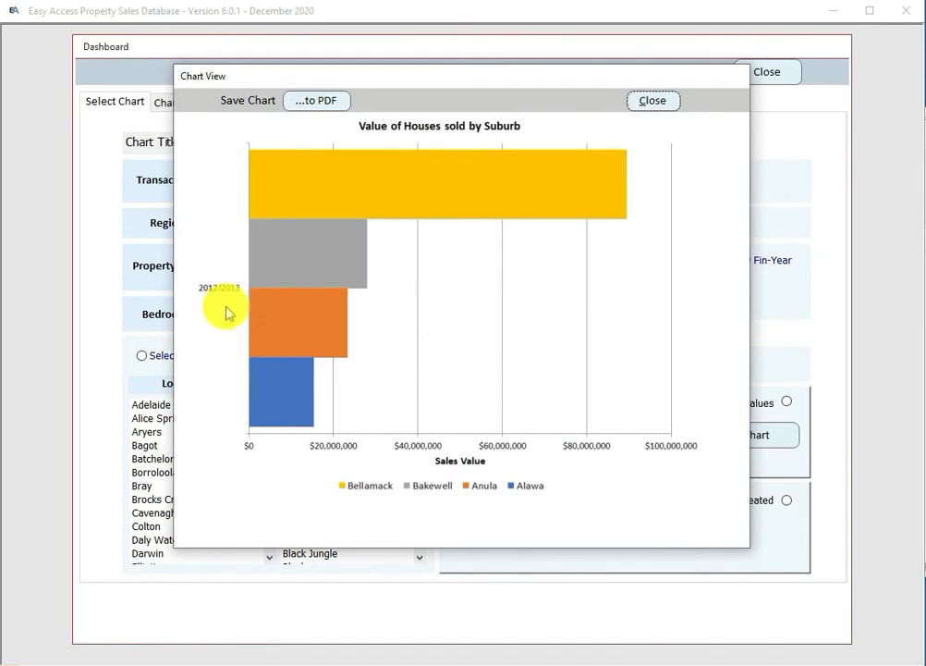
click(653, 101)
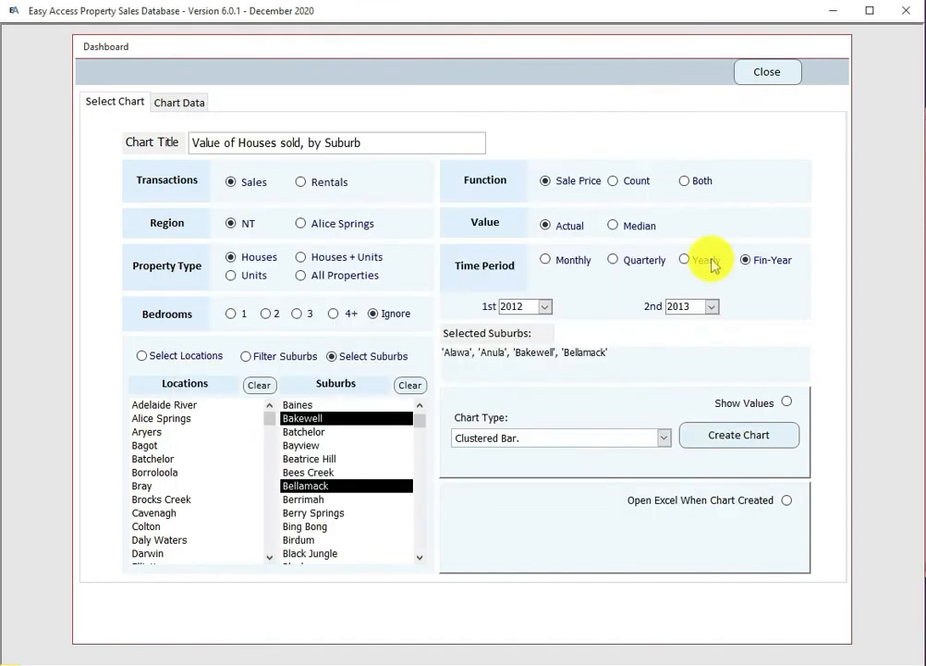
click(546, 306)
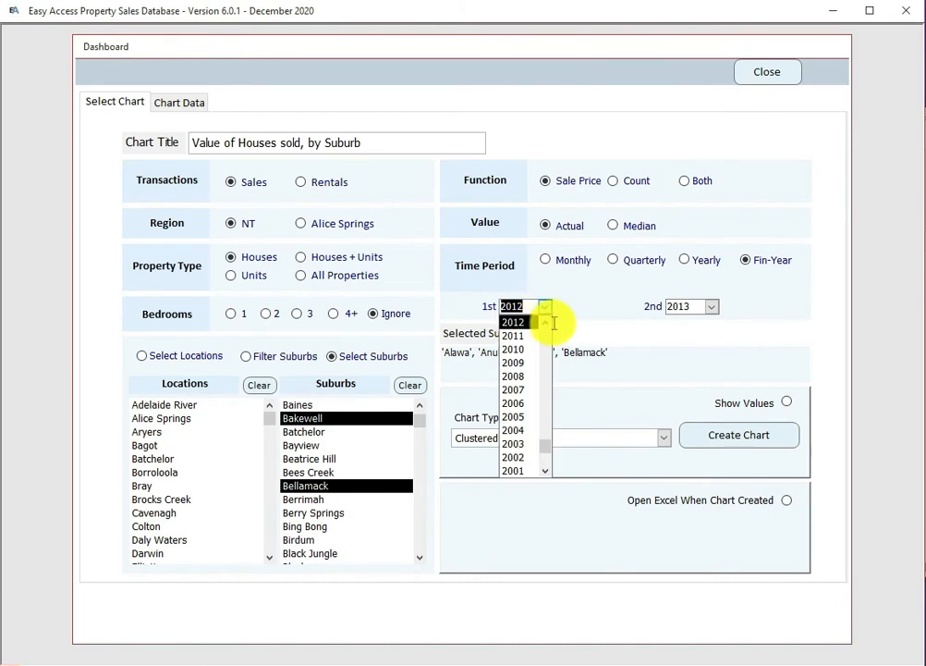
click(712, 308)
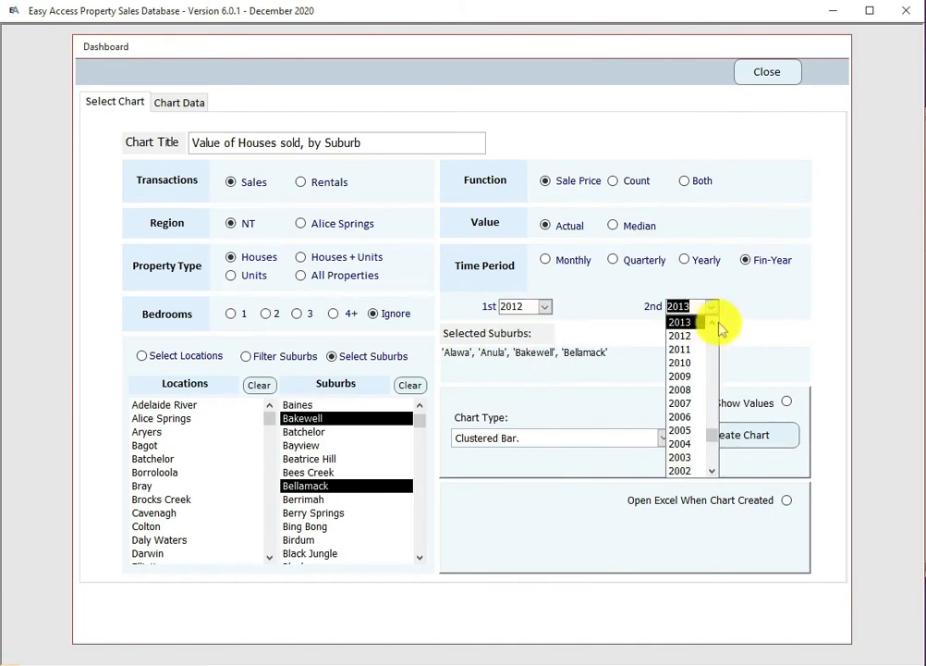
scroll(712, 324, up, 1)
click(682, 335)
click(739, 434)
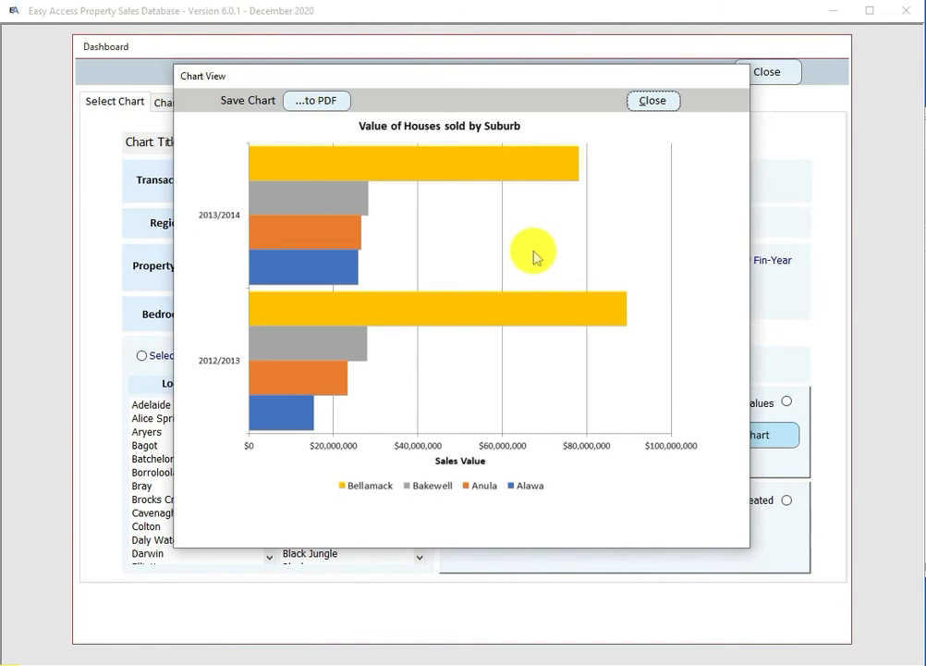
click(653, 99)
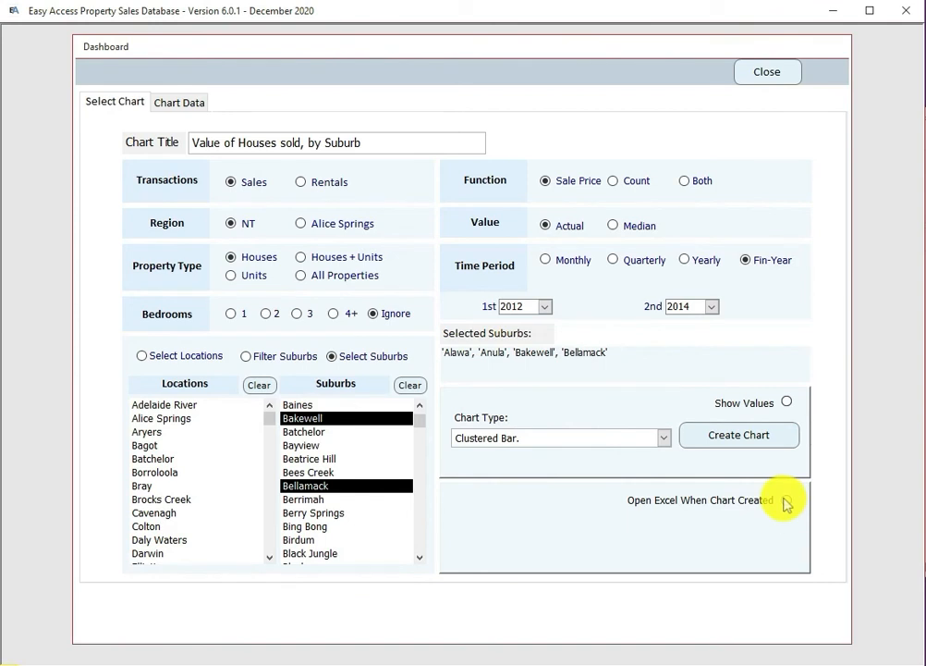
Step: Chart rentals of 2-bedroom houses monthly for November–December 2020
click(300, 182)
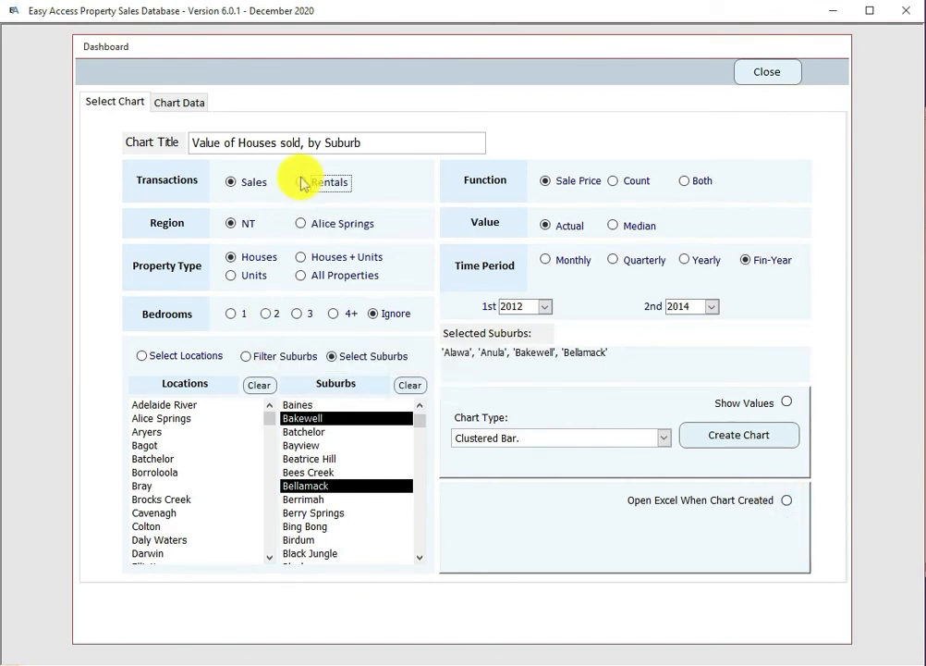
click(267, 314)
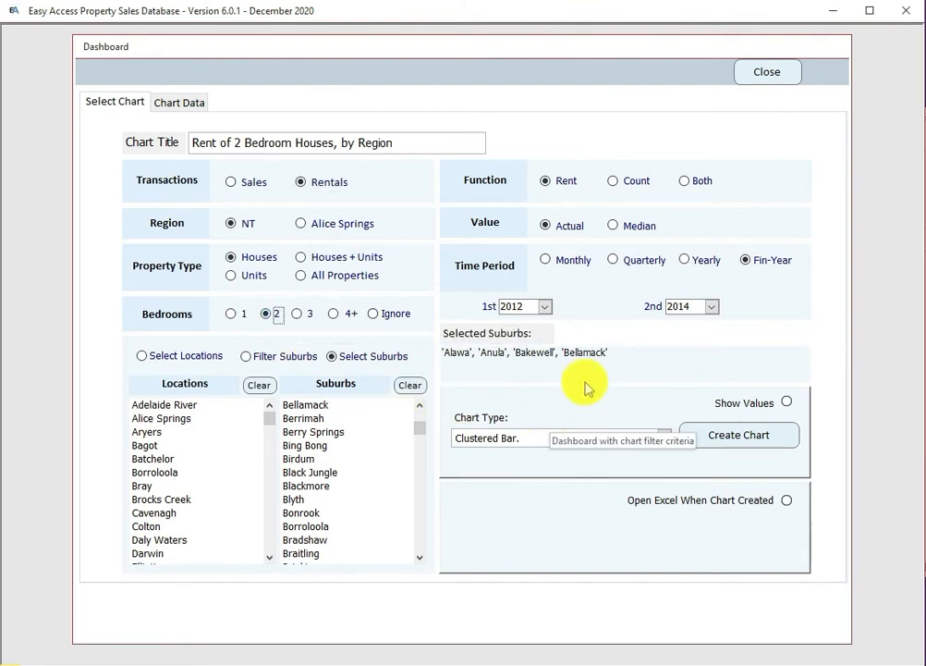
click(547, 262)
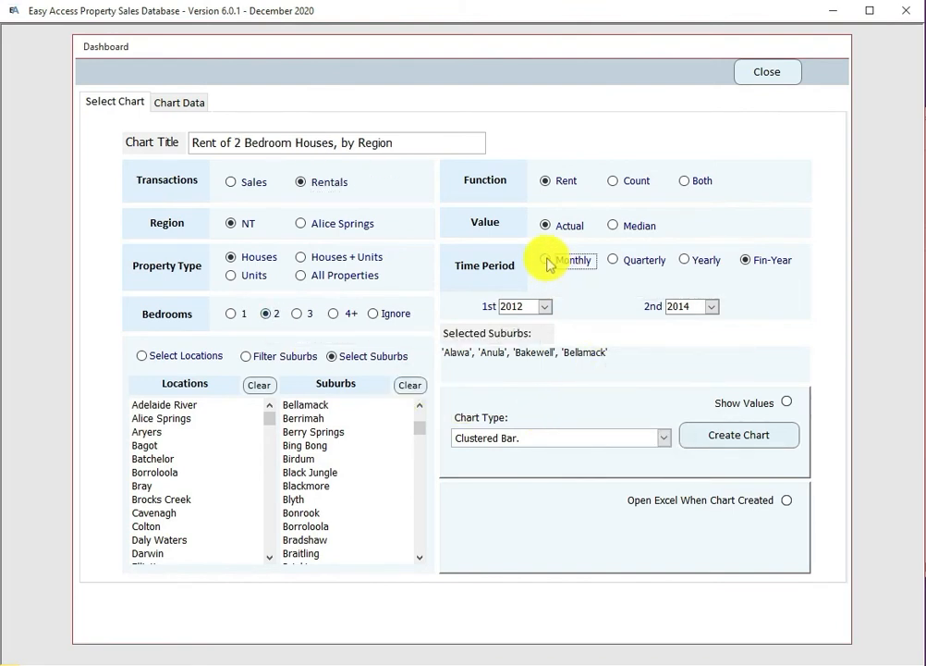
click(546, 307)
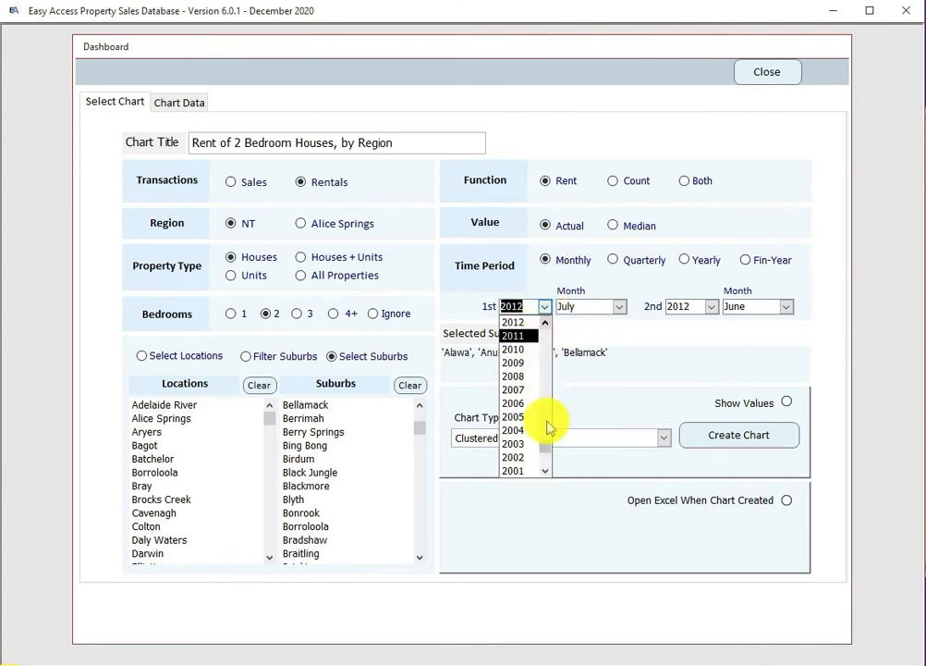
scroll(544, 454, up, 4)
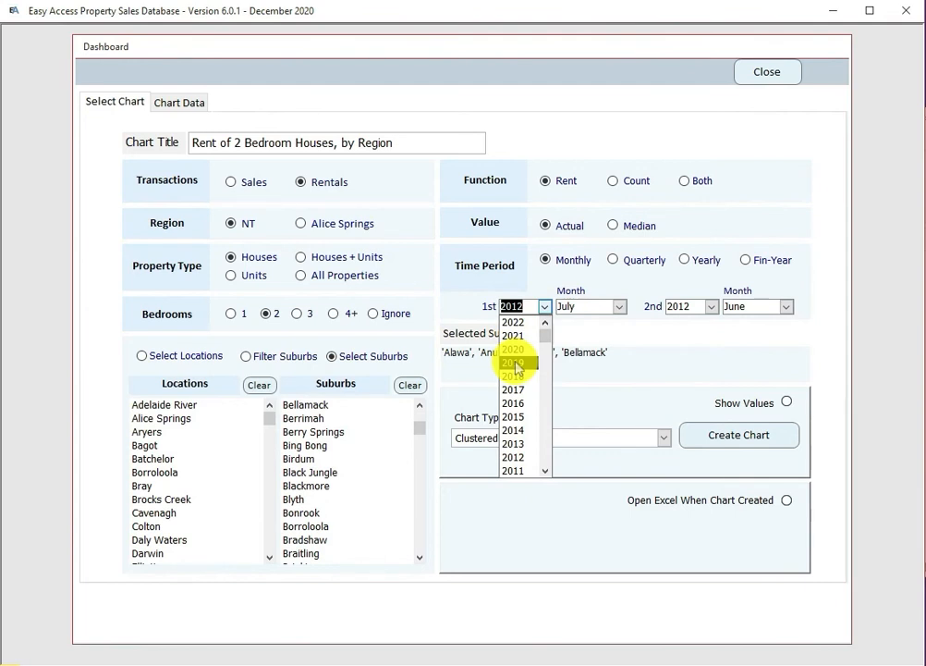
click(514, 349)
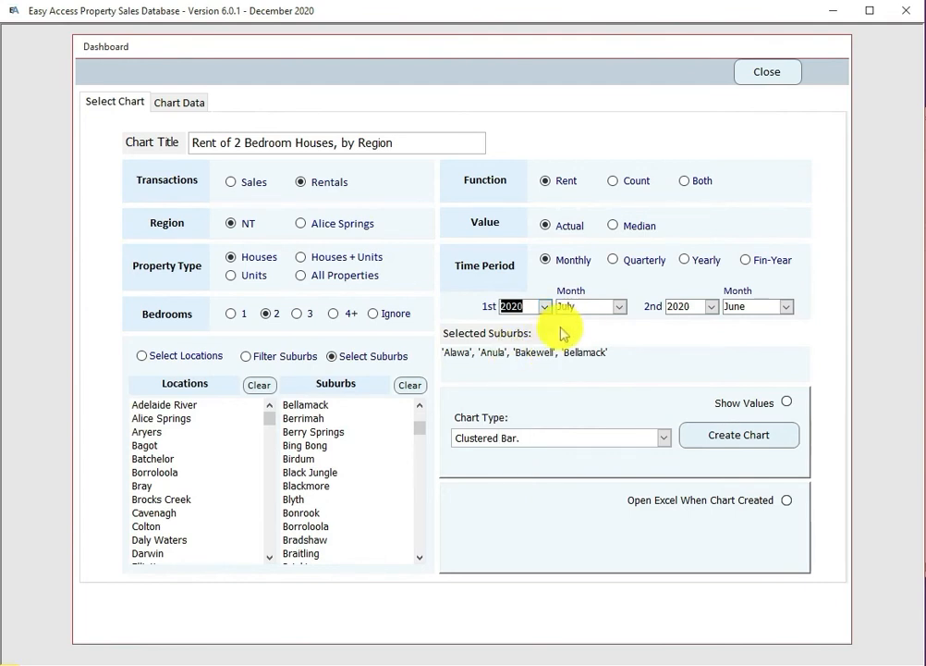
click(619, 306)
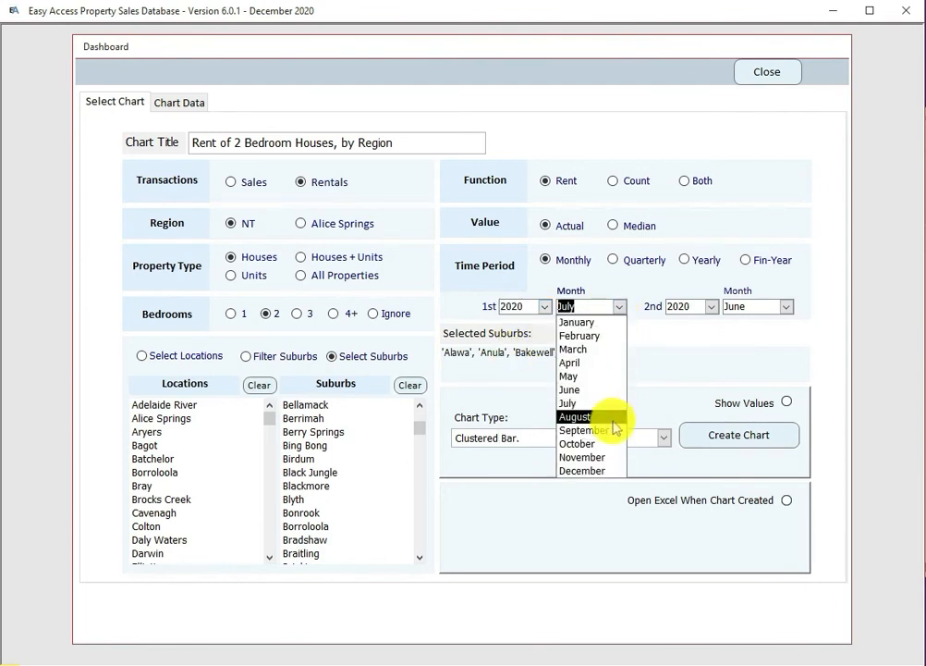
click(592, 457)
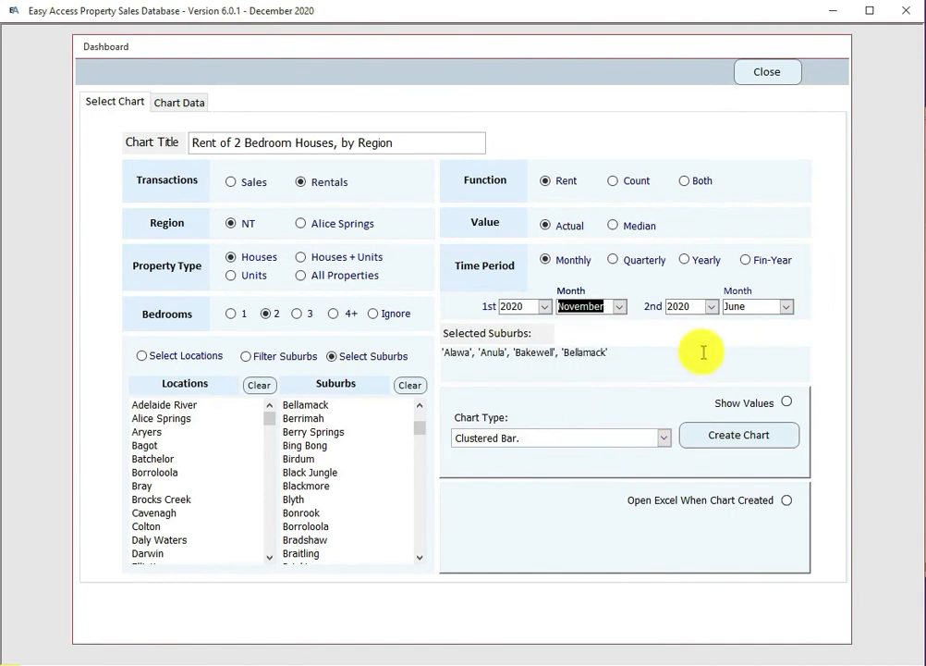
click(785, 307)
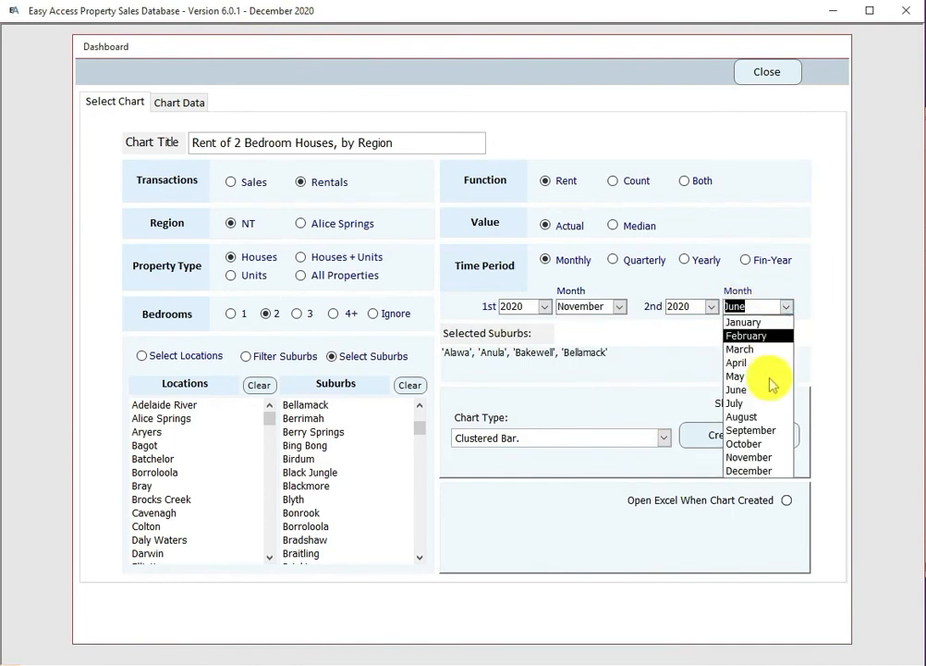
click(749, 471)
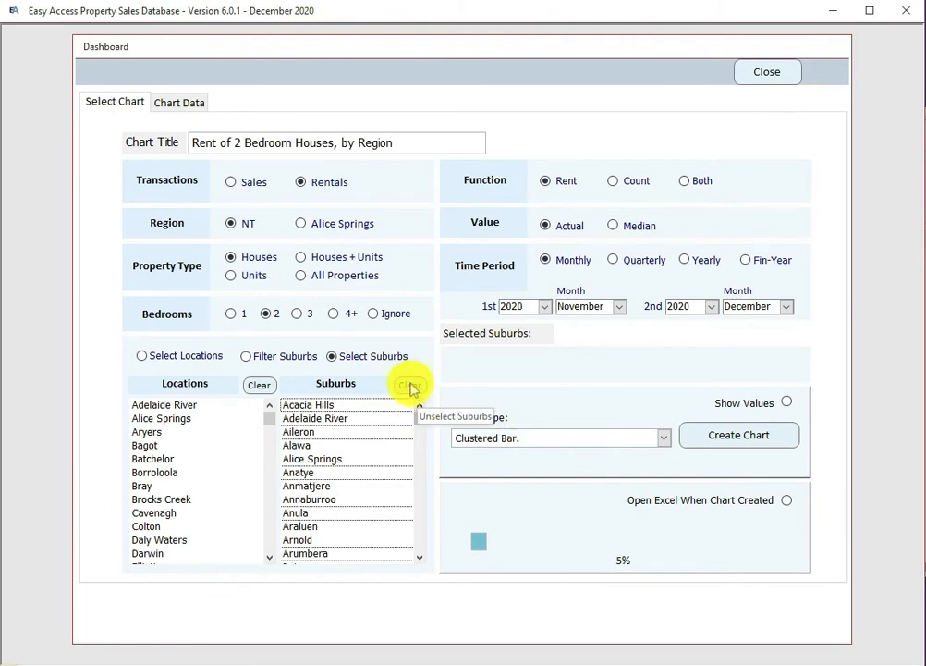
click(738, 431)
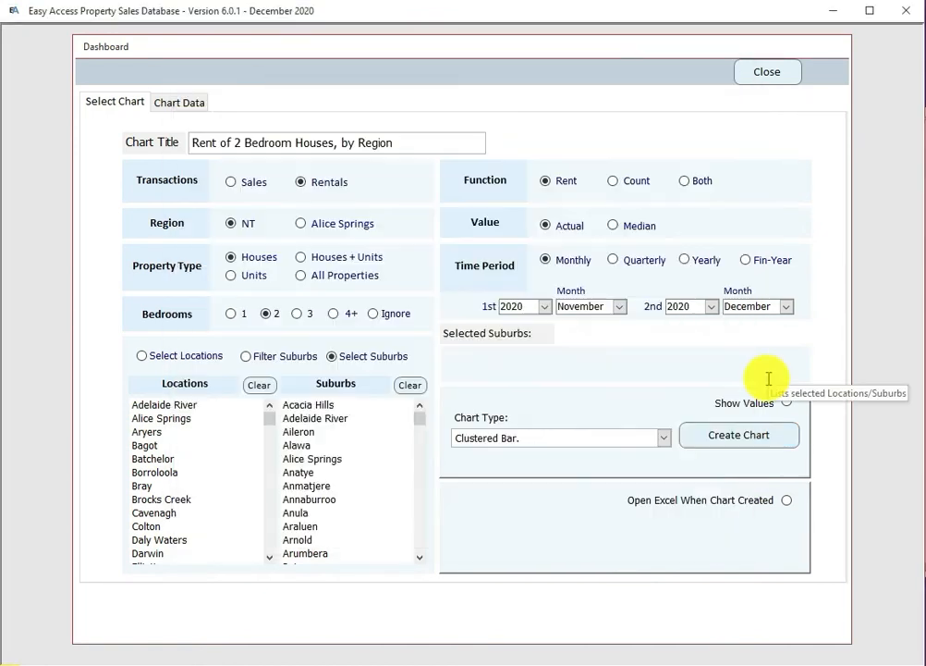
Step: Rechart for 3-bedroom houses, then regenerate it with the title 'this is my title'
click(298, 315)
click(751, 436)
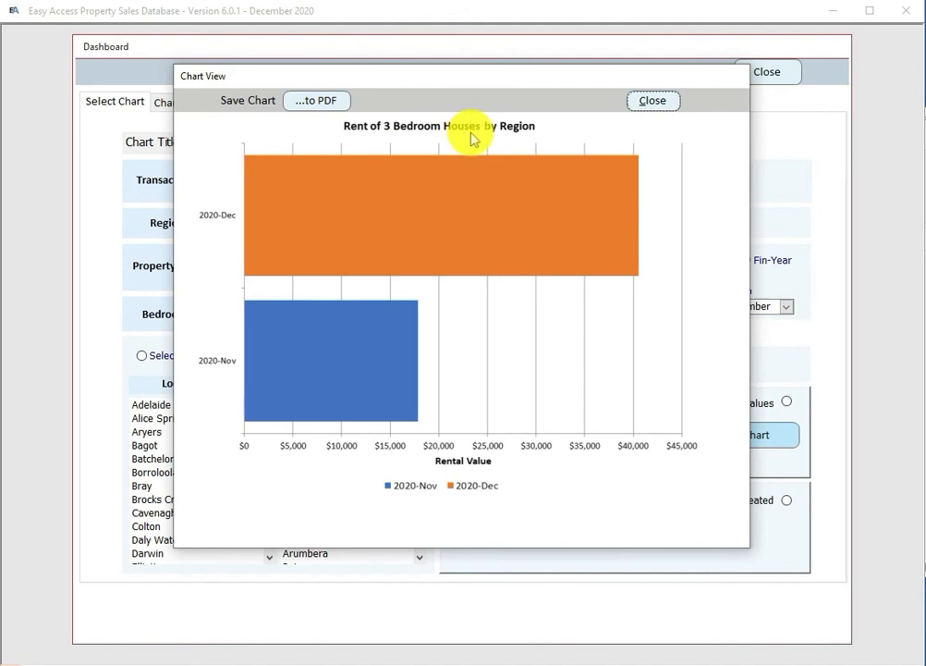
click(653, 101)
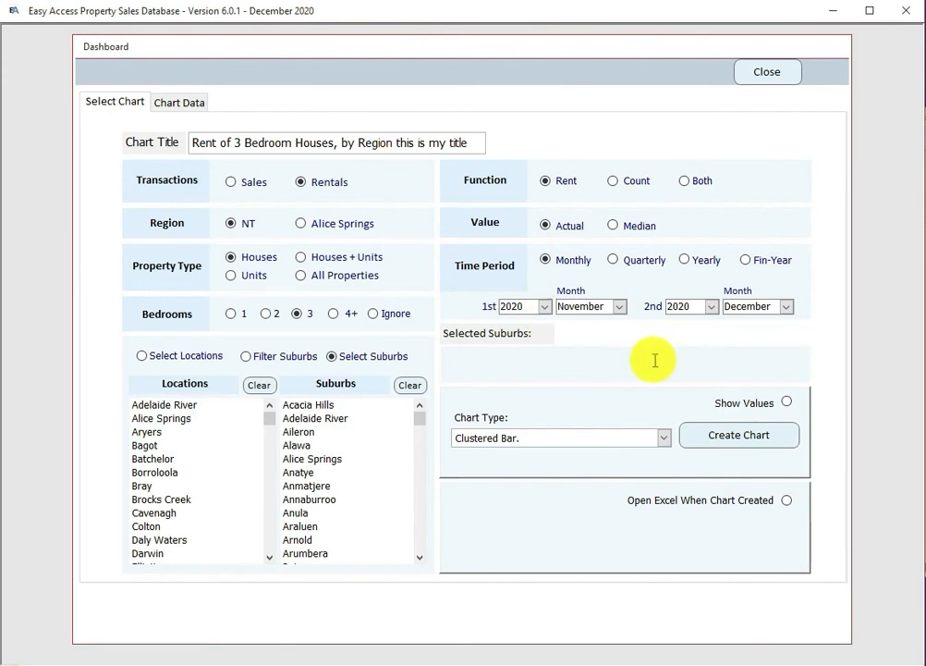
click(736, 436)
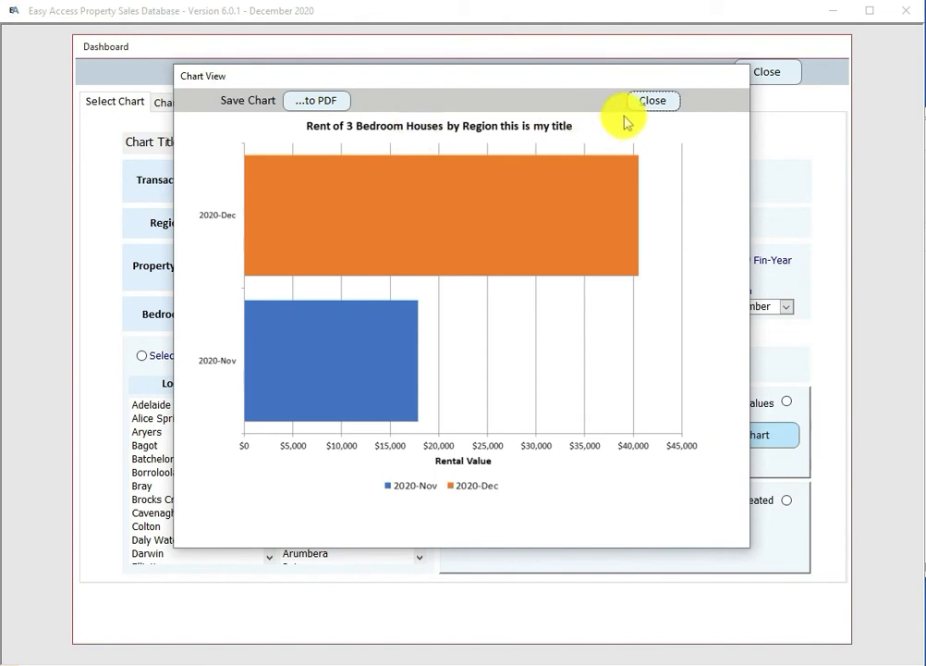
click(653, 102)
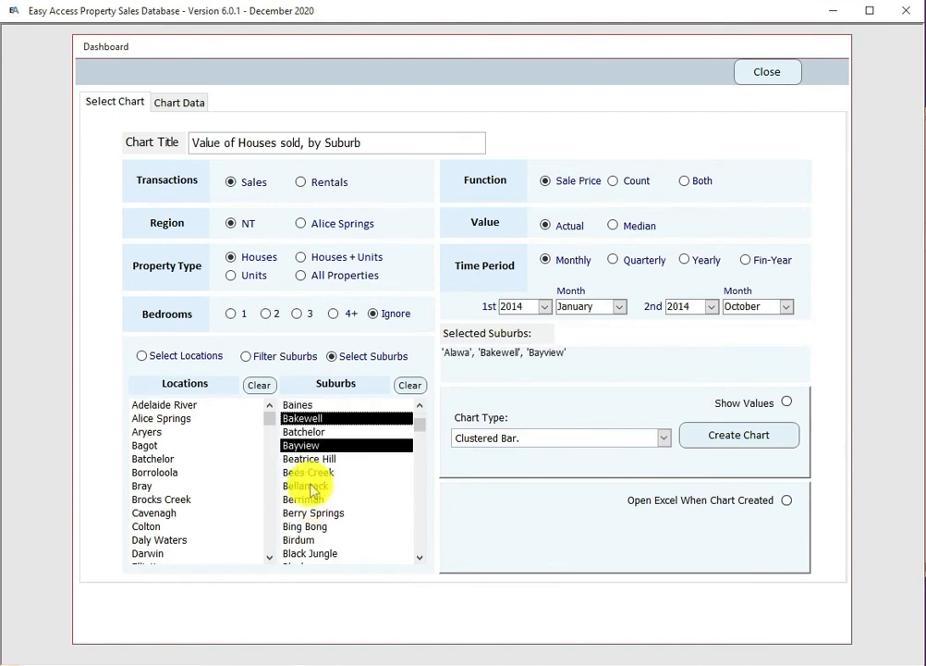
Step: Add Bellamack and Brinkin, chart 2014 house sales, then show the 194 underlying records
click(319, 485)
scroll(412, 545, down, 4)
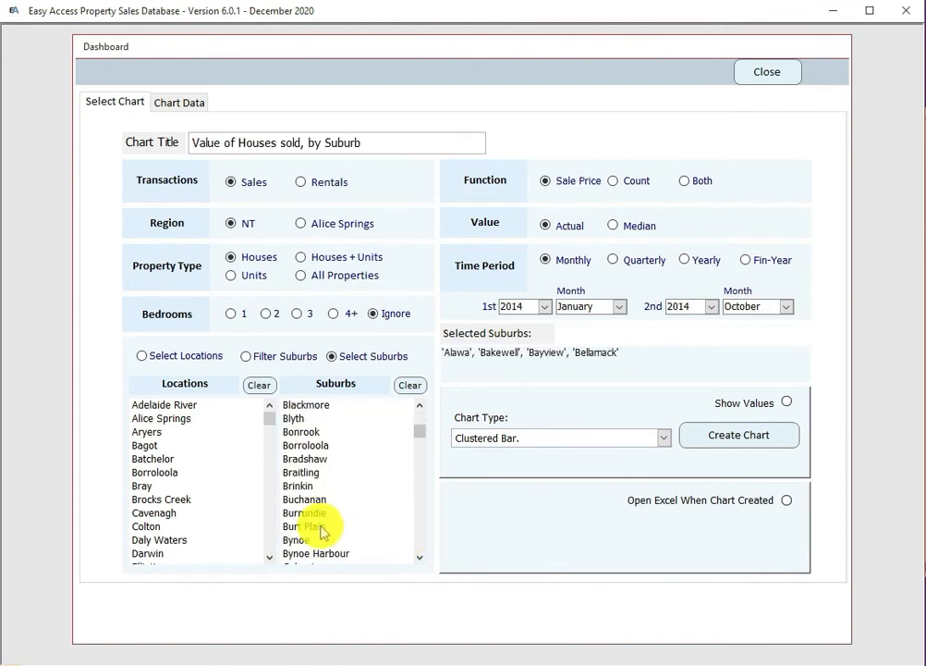
click(301, 486)
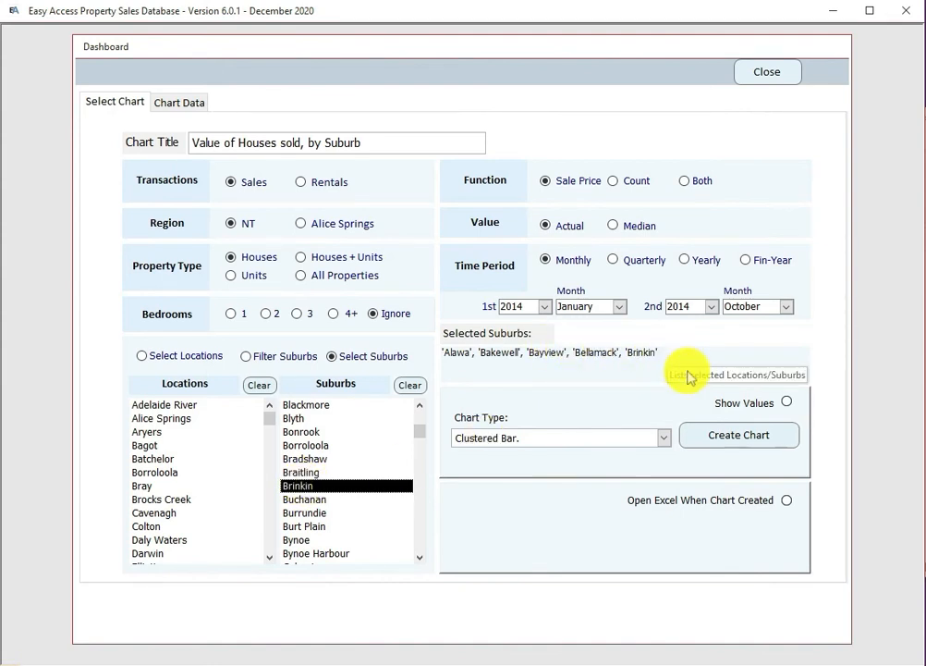
click(738, 436)
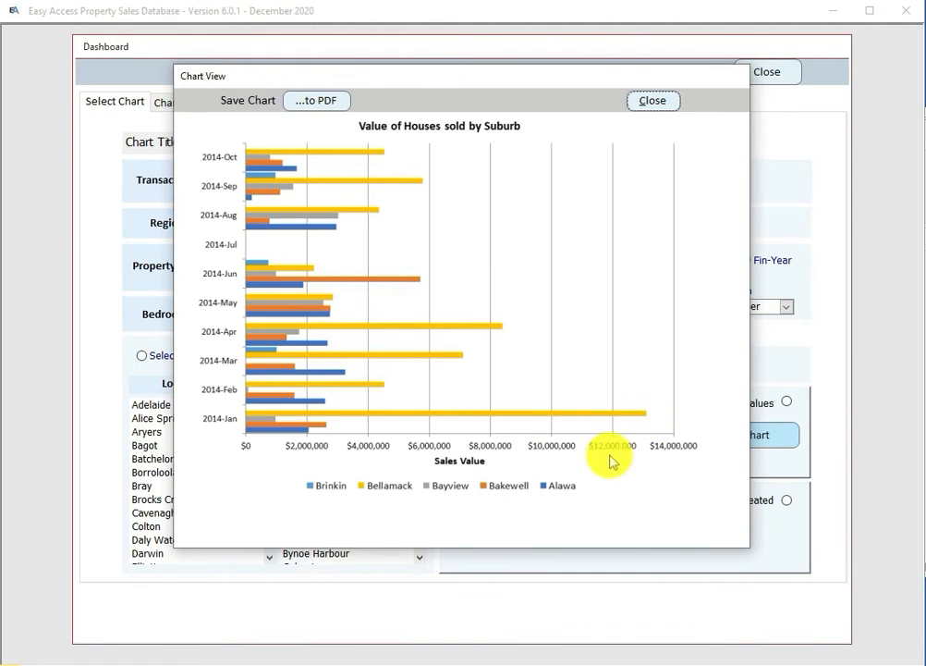
click(654, 104)
click(194, 104)
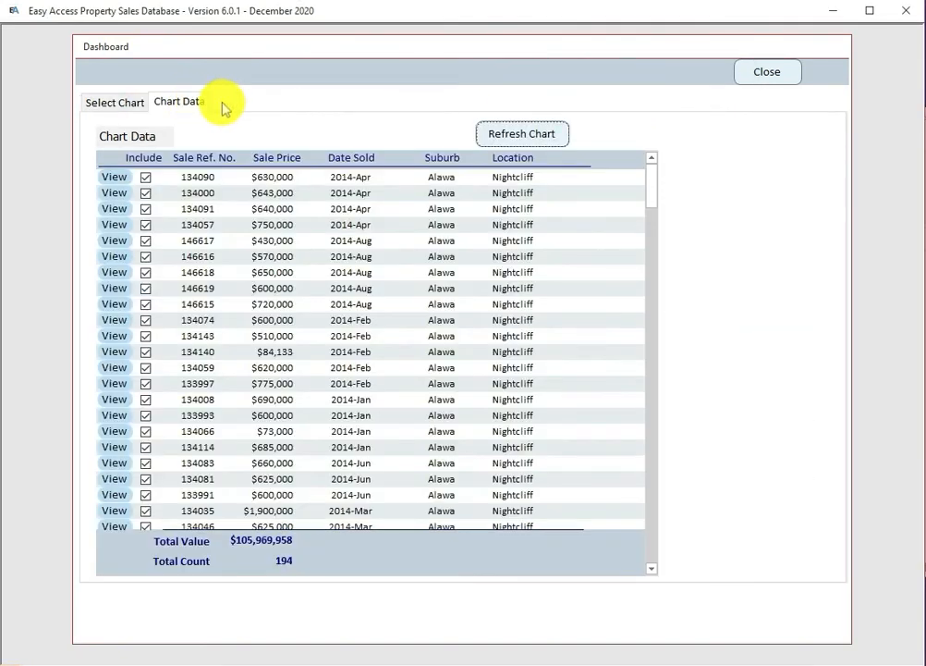
Step: Sort the chart records by location, suburb, then sale price highest first
click(511, 159)
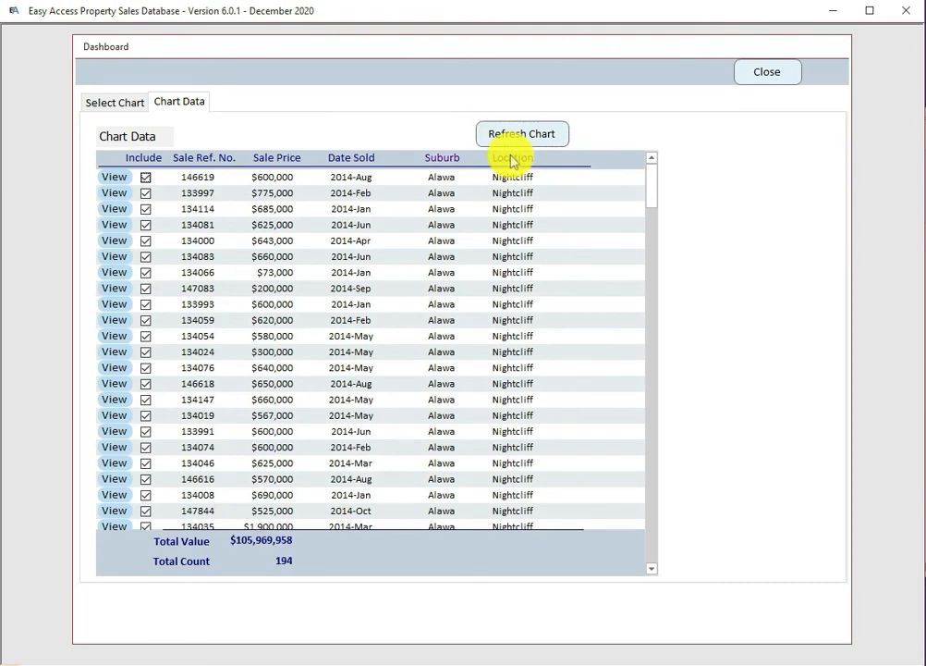
click(442, 160)
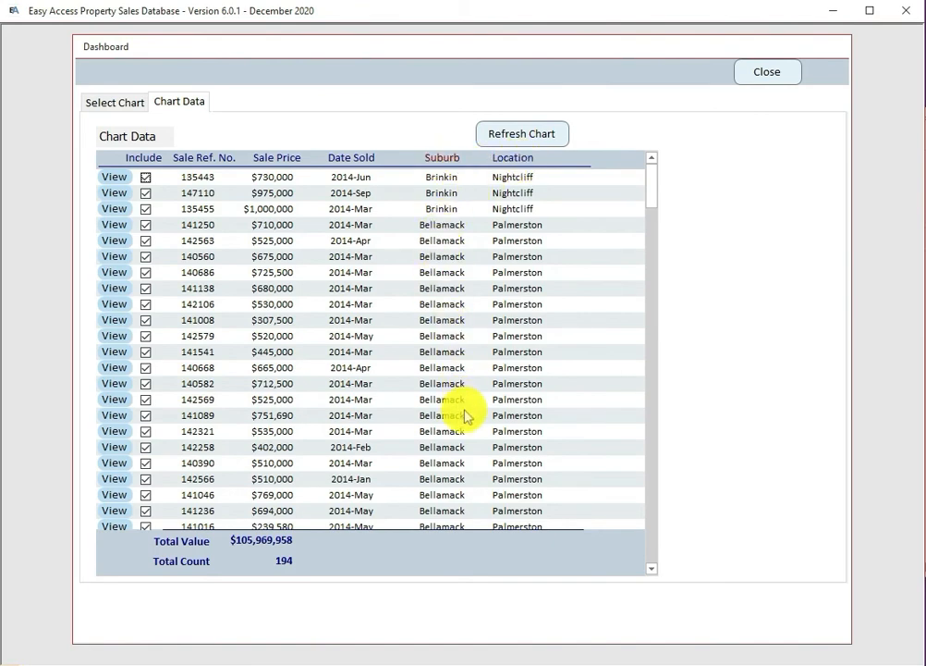
scroll(465, 417, down, 6)
scroll(466, 417, up, 6)
click(267, 159)
click(267, 158)
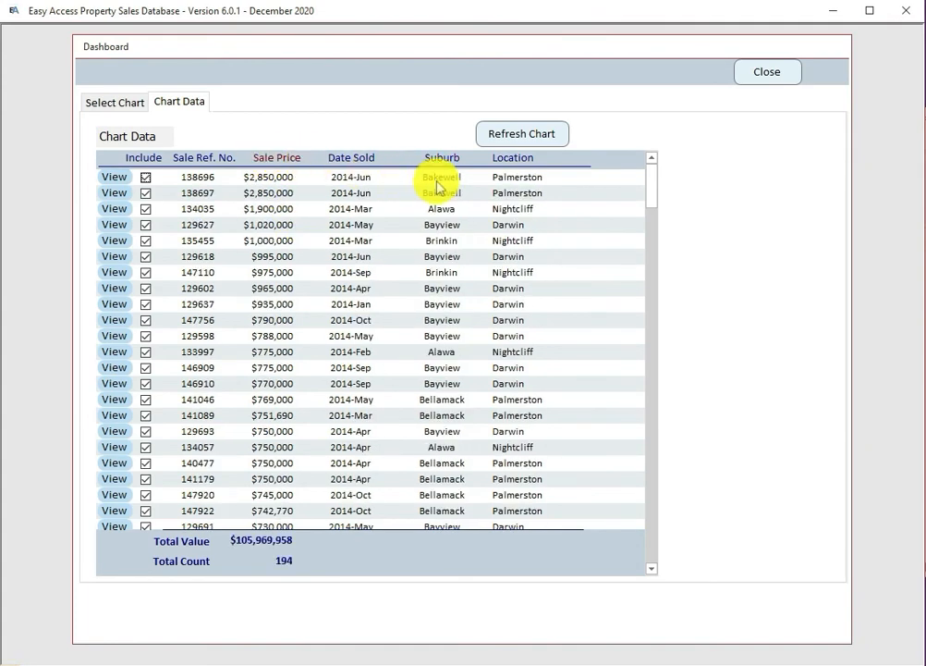
scroll(269, 408, down, 2)
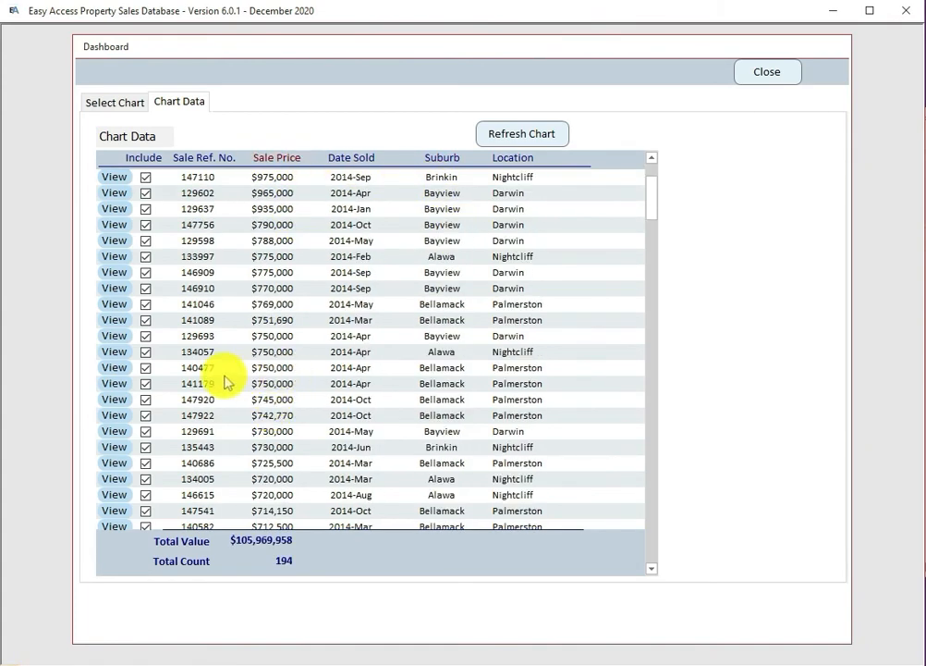
Step: Exclude four Bellamack sales ($750,000 twice, $745,000, $510,000) and refresh the chart
click(145, 368)
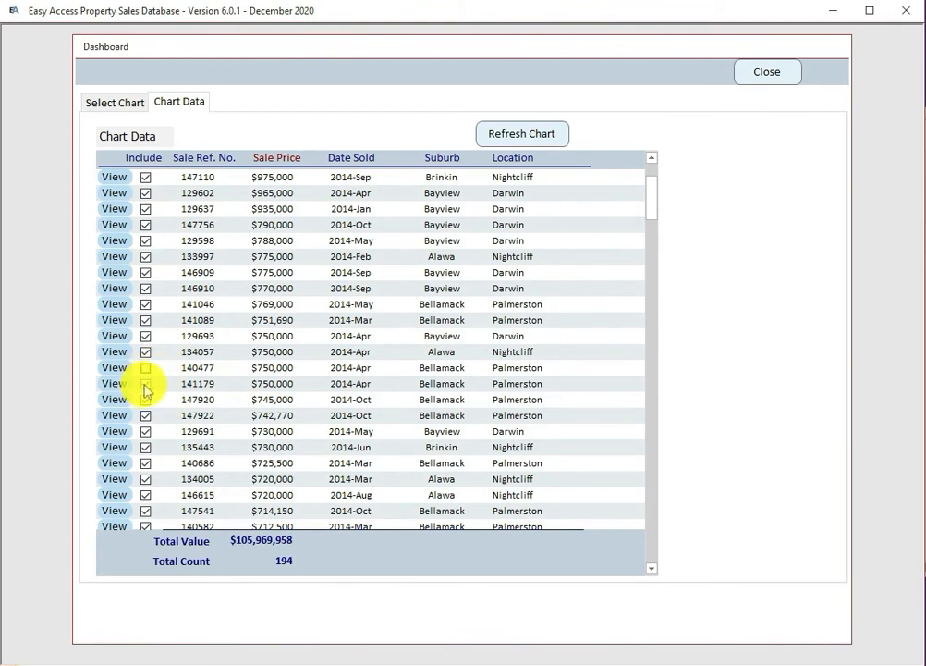
click(145, 383)
click(145, 400)
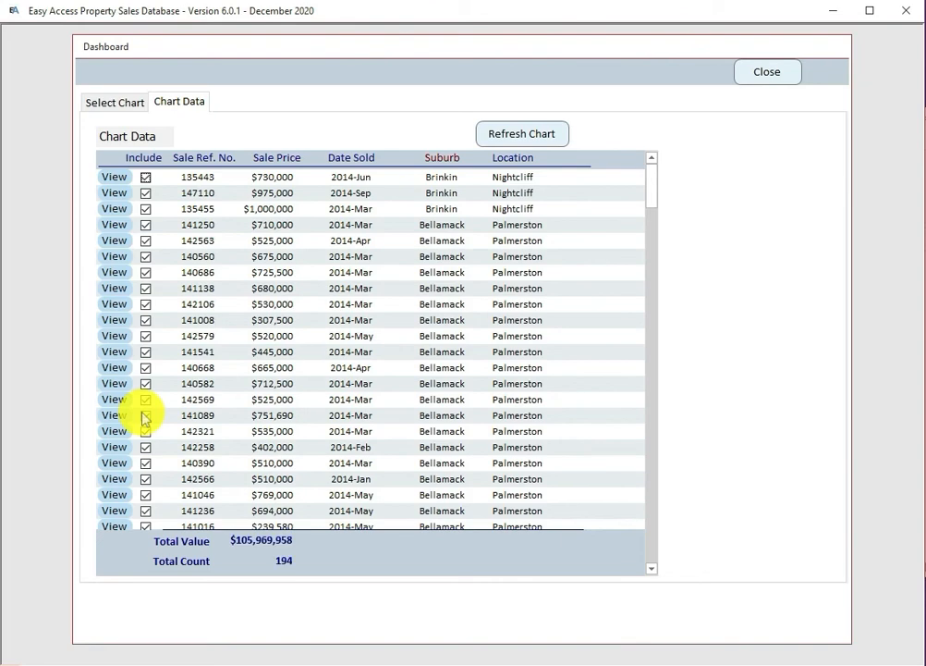
scroll(461, 377, down, 2)
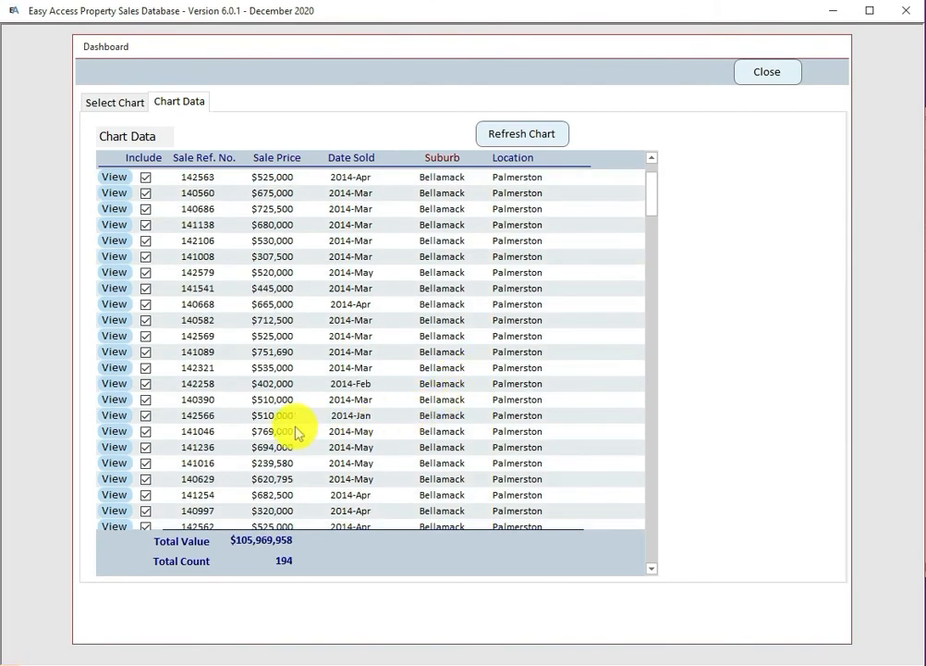
click(145, 415)
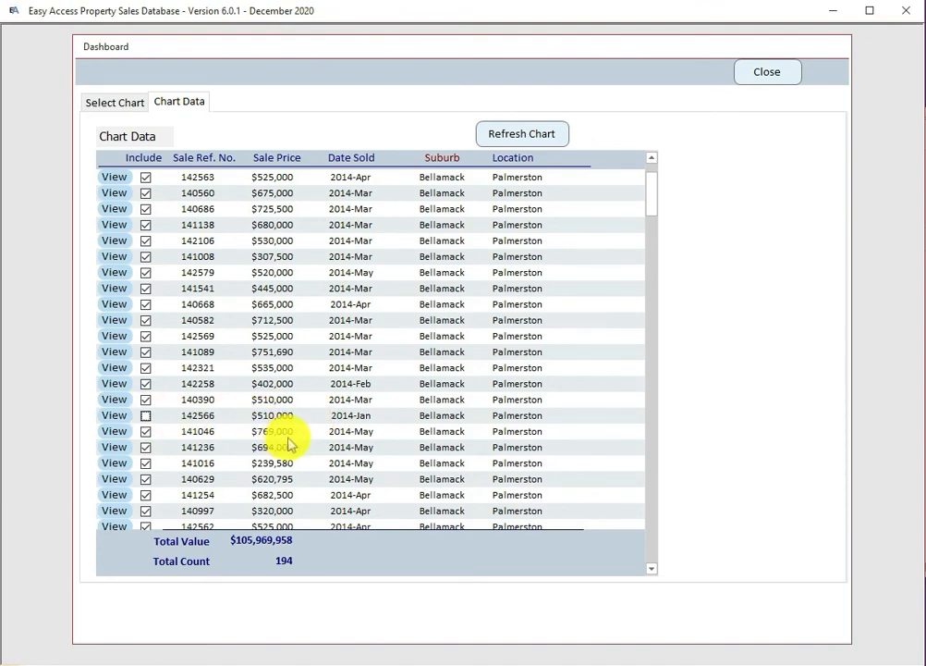
scroll(378, 463, down, 3)
drag(651, 206, 647, 271)
click(515, 134)
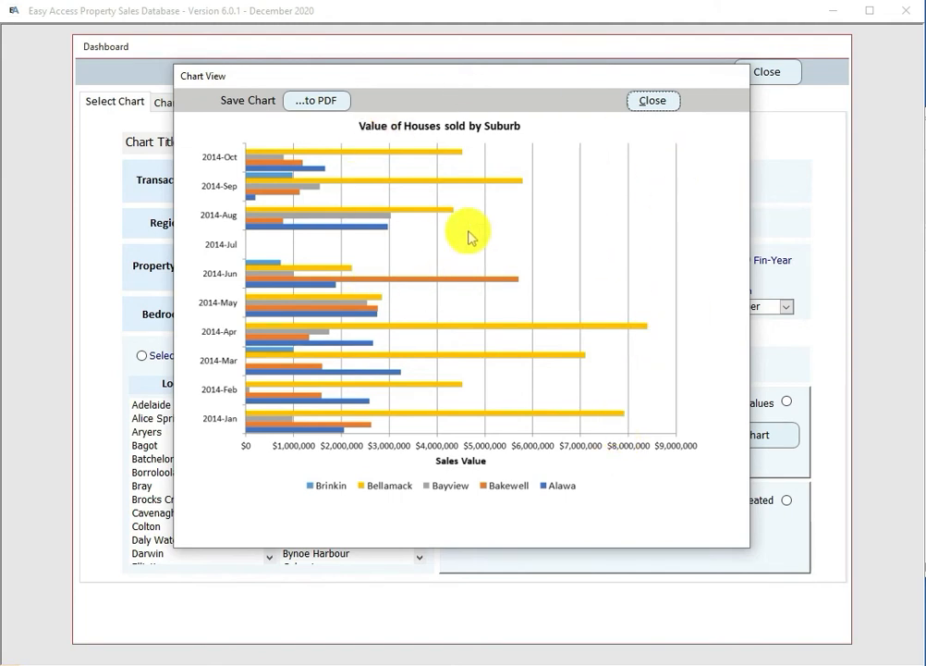
click(652, 101)
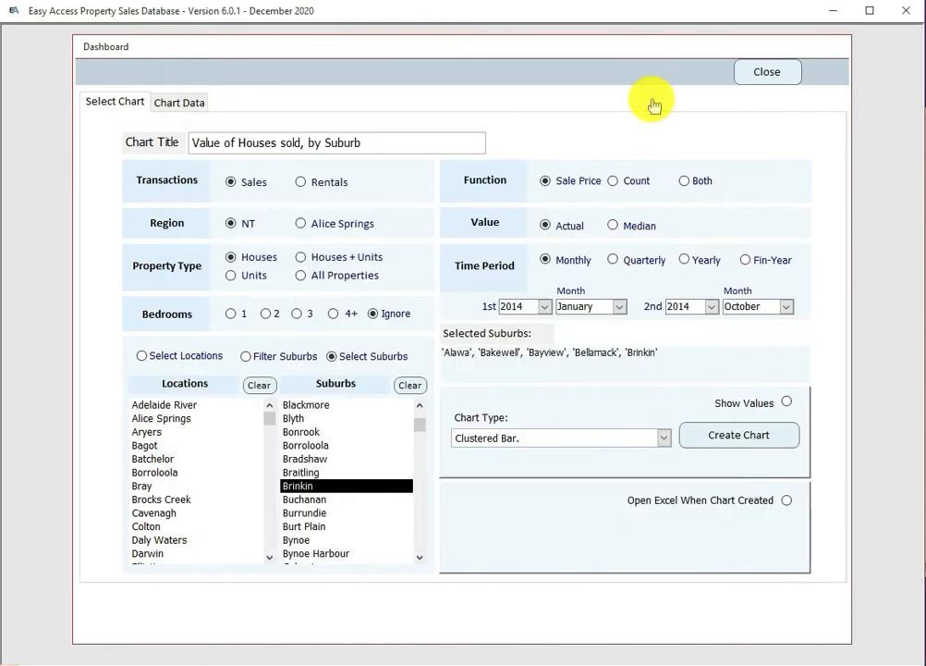
Step: Flip between Chart Data and chart settings, then close the Dashboard to the main menu
click(180, 104)
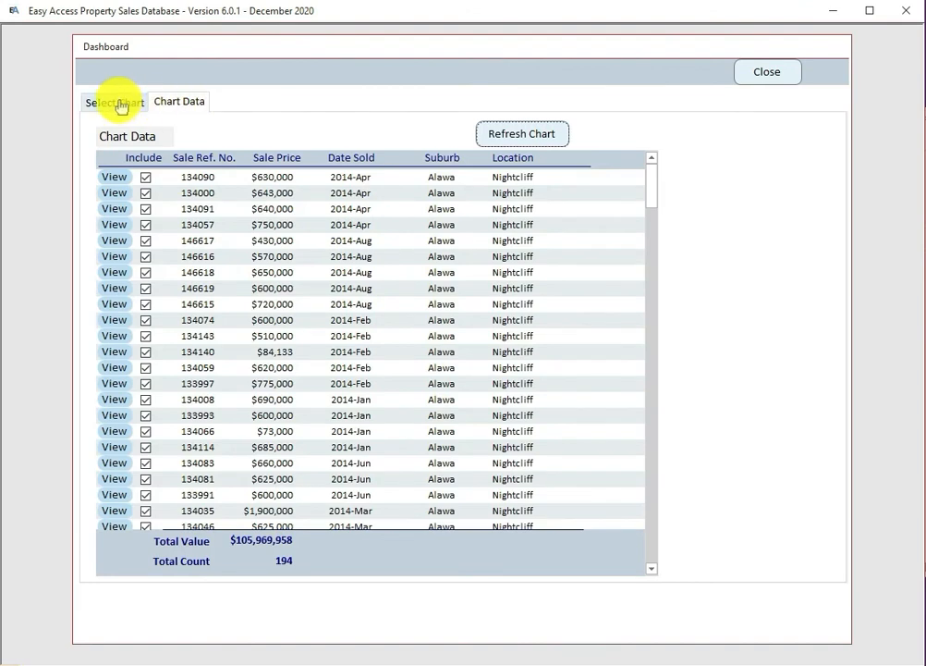
click(117, 103)
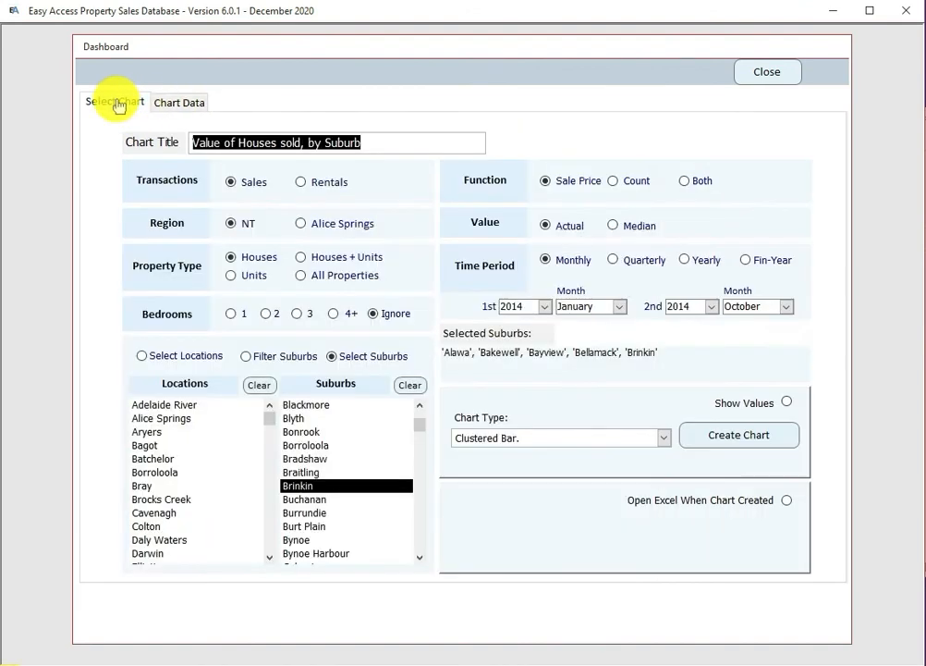
click(188, 105)
click(117, 107)
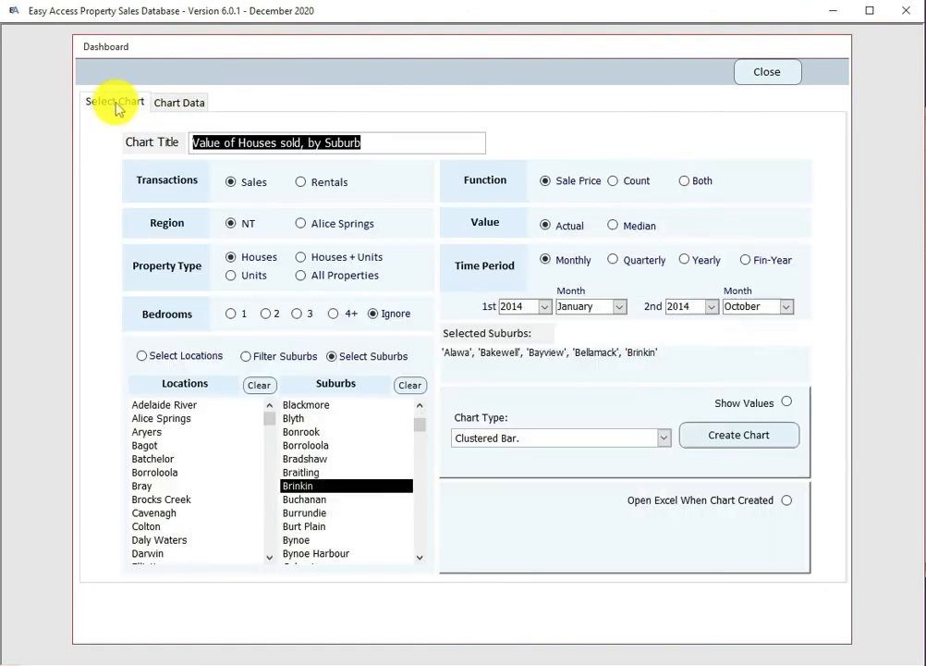
click(762, 74)
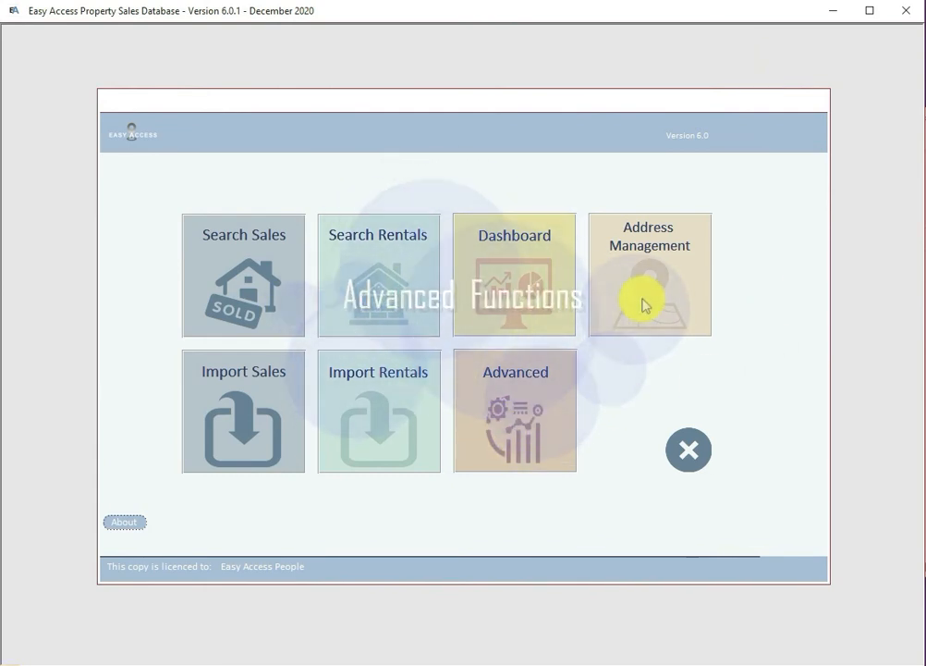
Step: Open Database Administration, glance at Remove Imported Data, and display the data file path
click(523, 429)
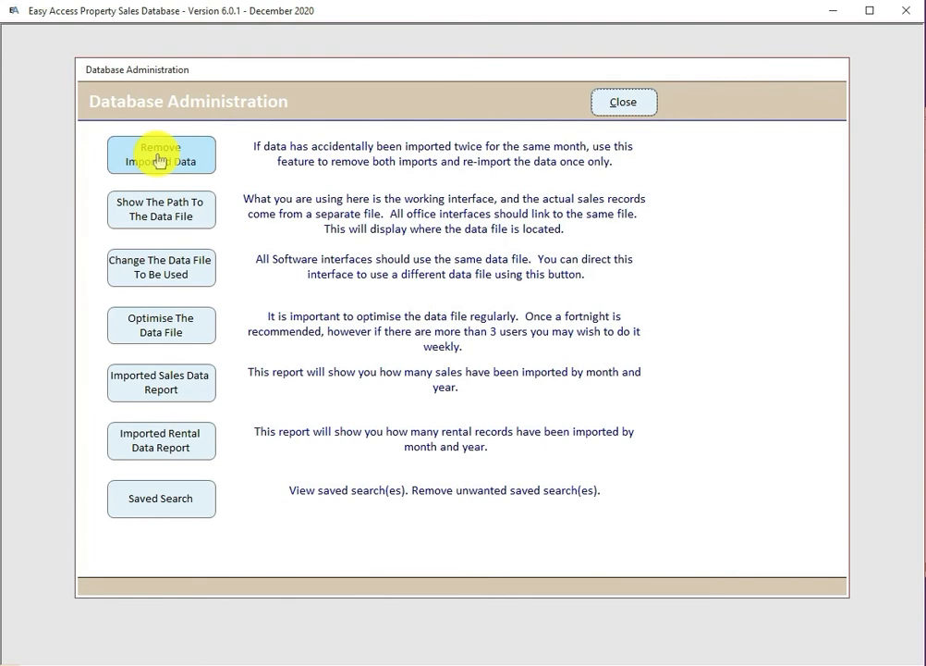
click(157, 160)
click(429, 273)
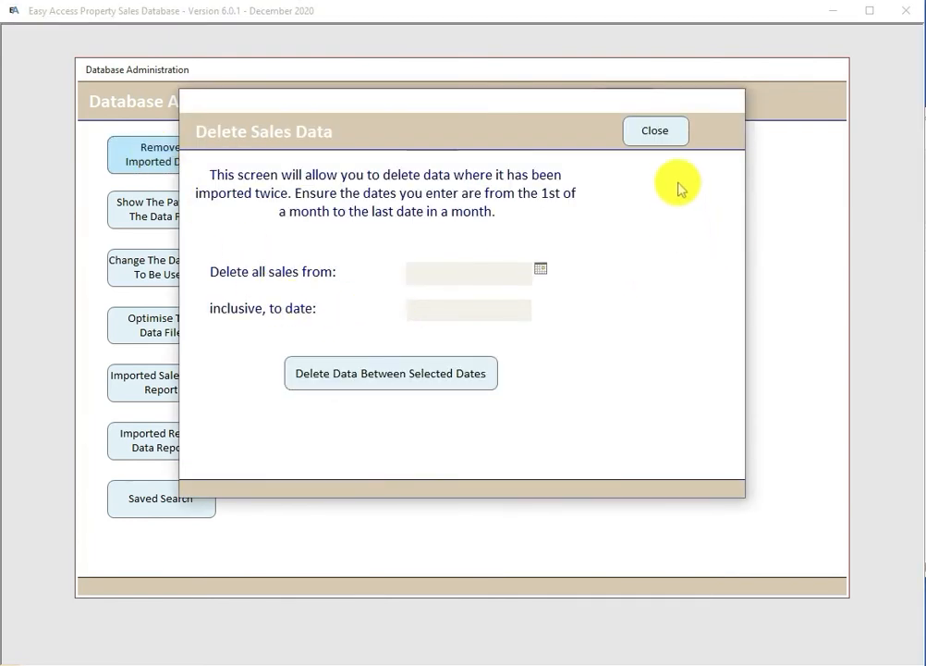
click(653, 132)
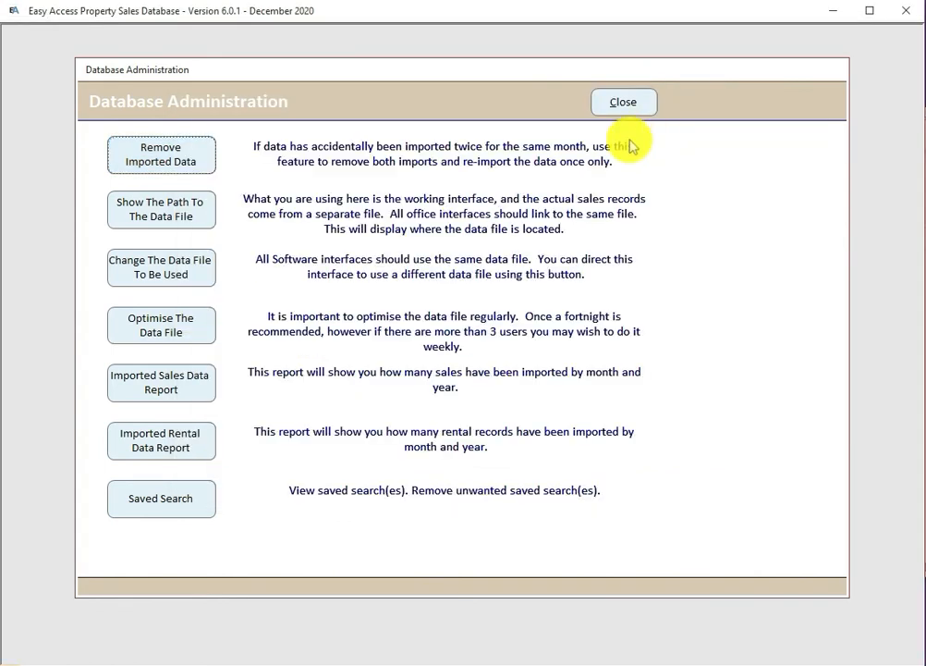
click(163, 216)
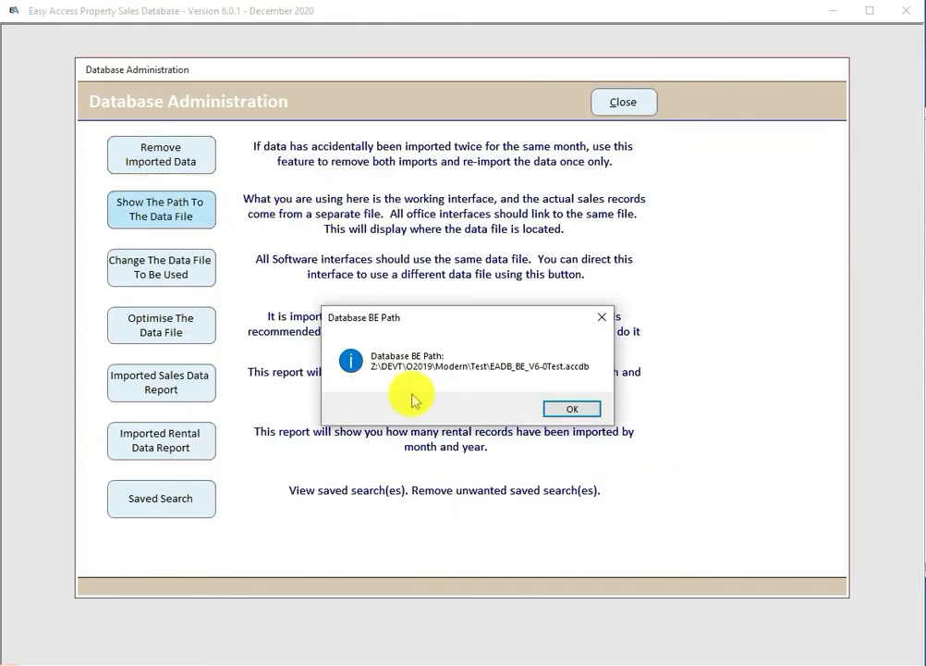
click(573, 410)
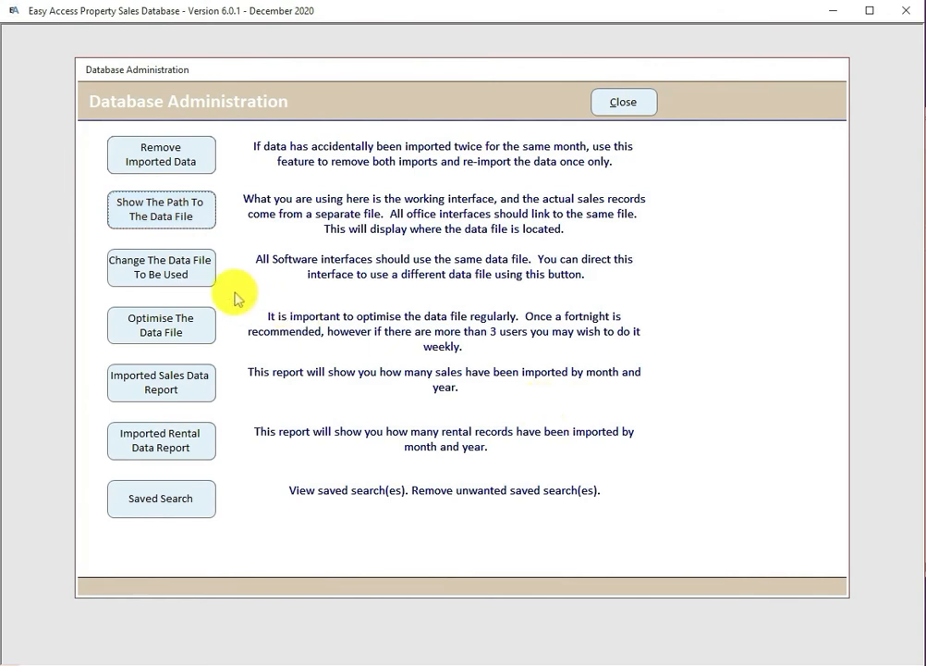
Step: Attempt to relink to a different data file, then cancel the change
click(163, 275)
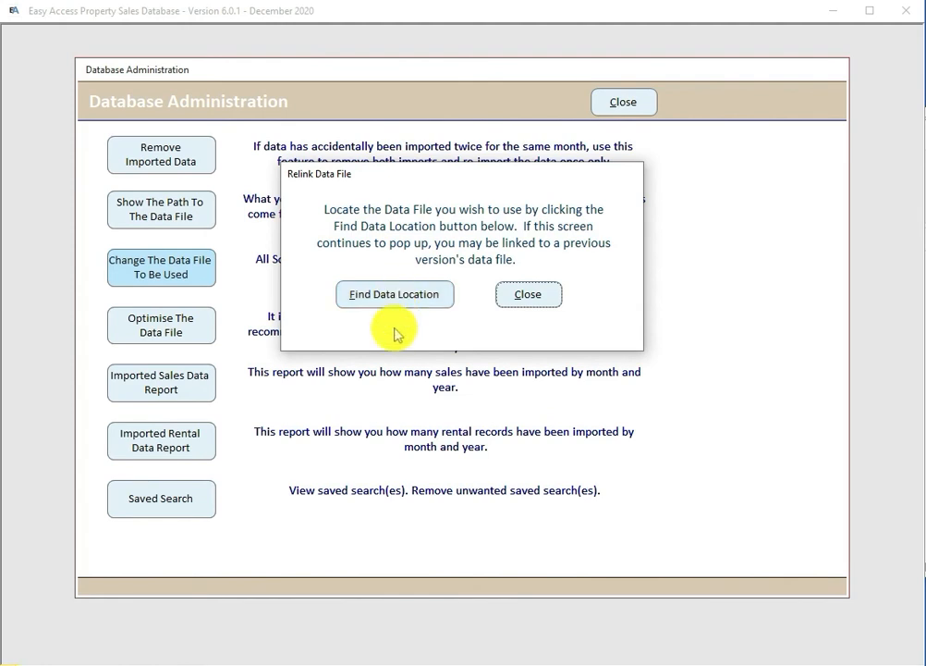
click(394, 294)
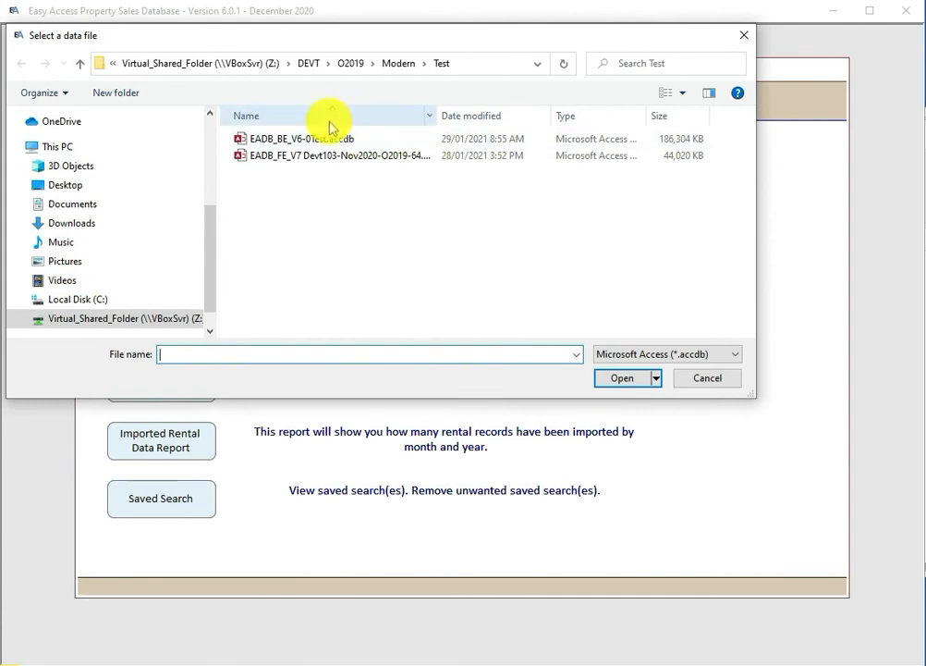
click(702, 379)
click(506, 401)
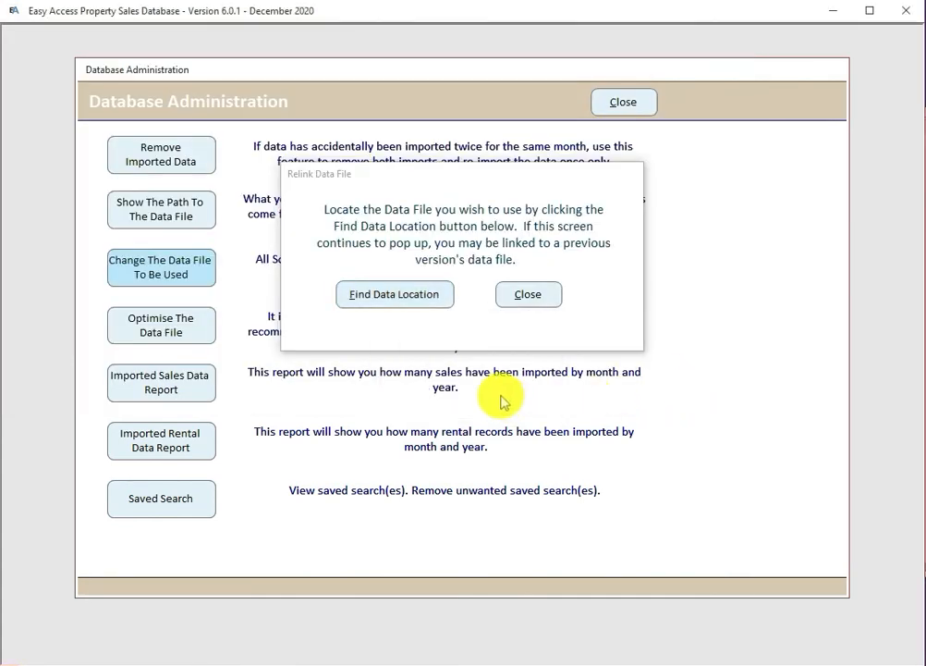
click(532, 297)
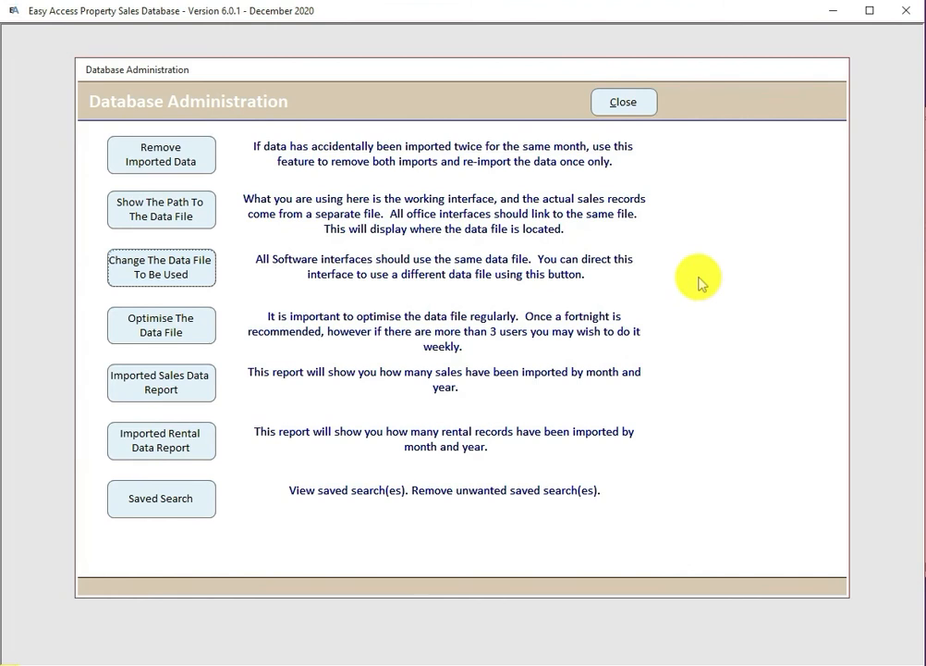
click(169, 329)
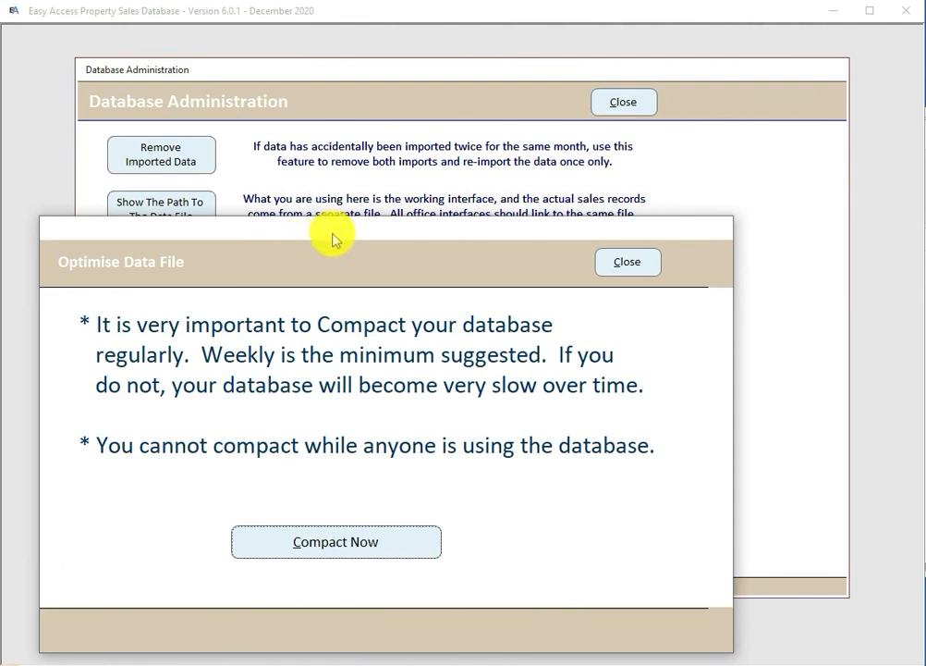
drag(333, 238, 371, 144)
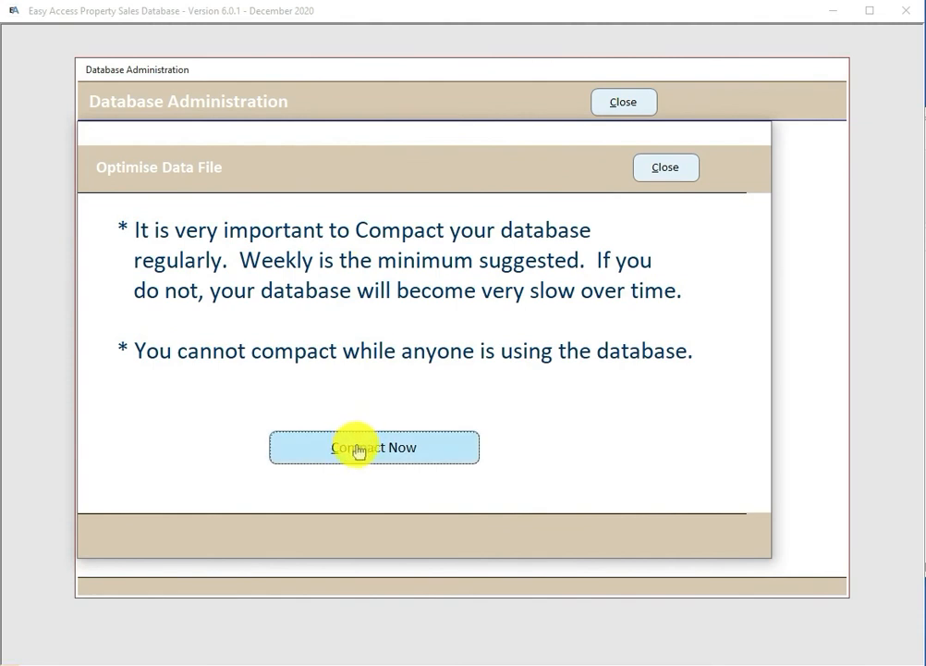
drag(435, 145, 504, 136)
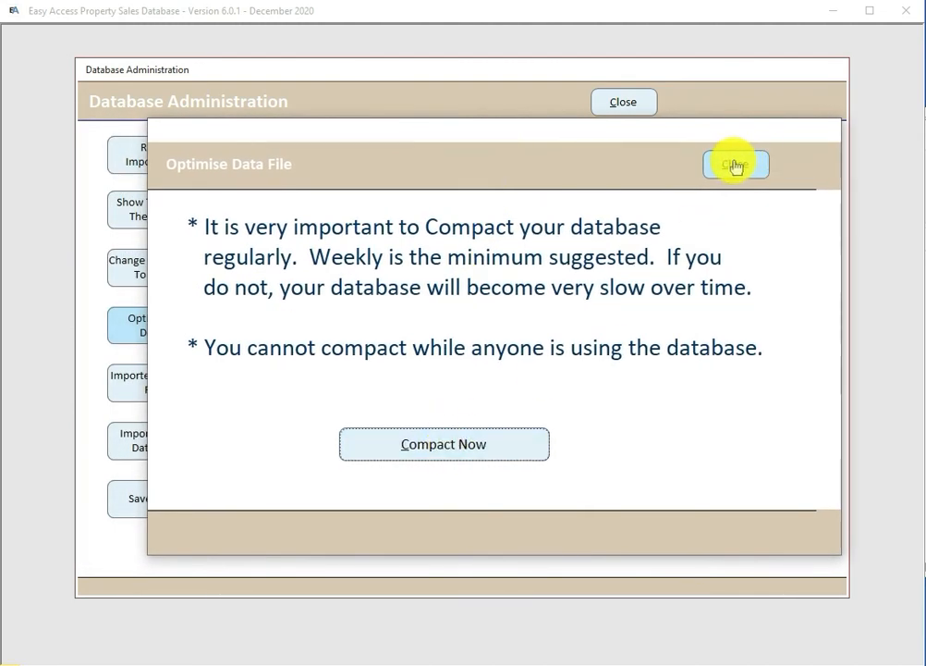
click(736, 165)
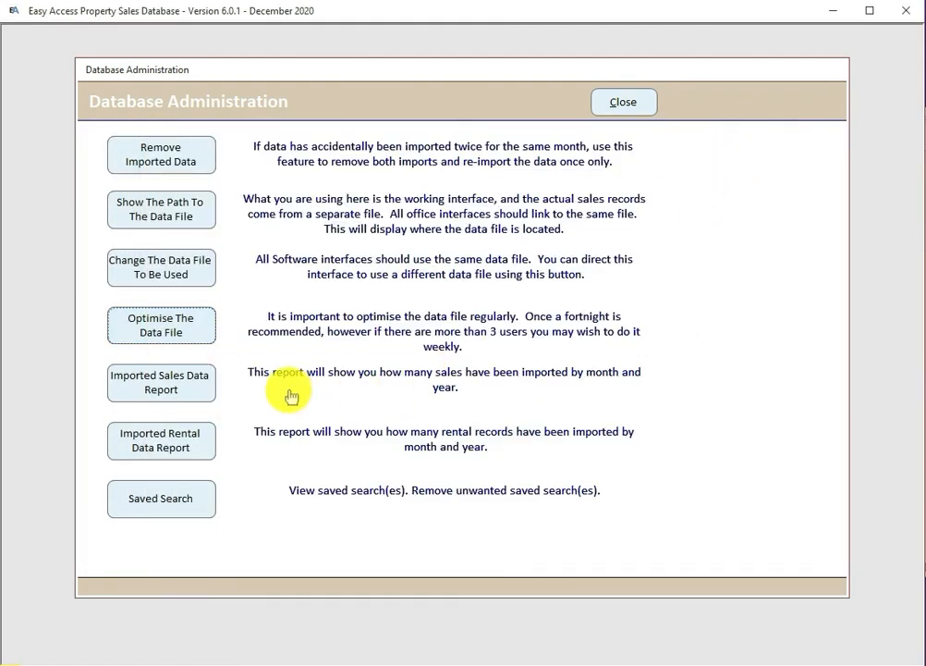
Step: Preview the Imported Sales Data Report through to its last page, then close it
click(167, 391)
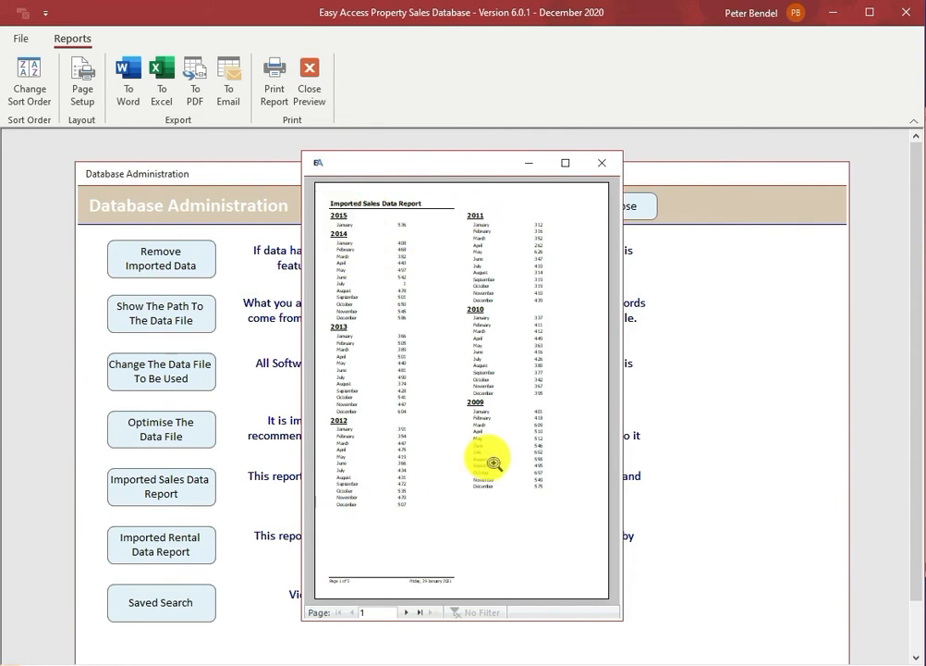
click(420, 611)
click(315, 93)
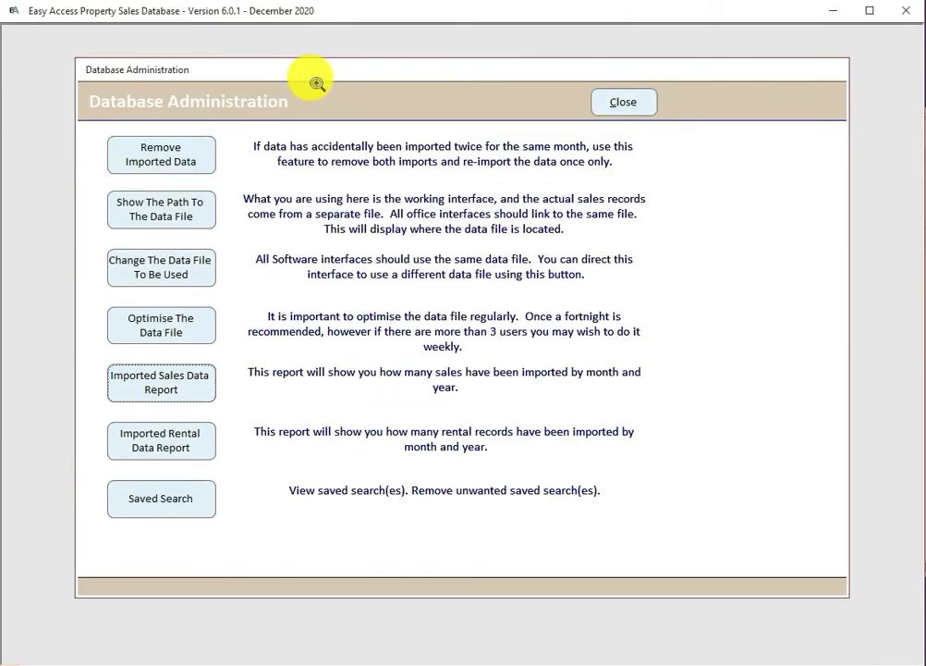
Step: Preview and zoom into the Imported Rental Data Report, then close the preview
click(161, 446)
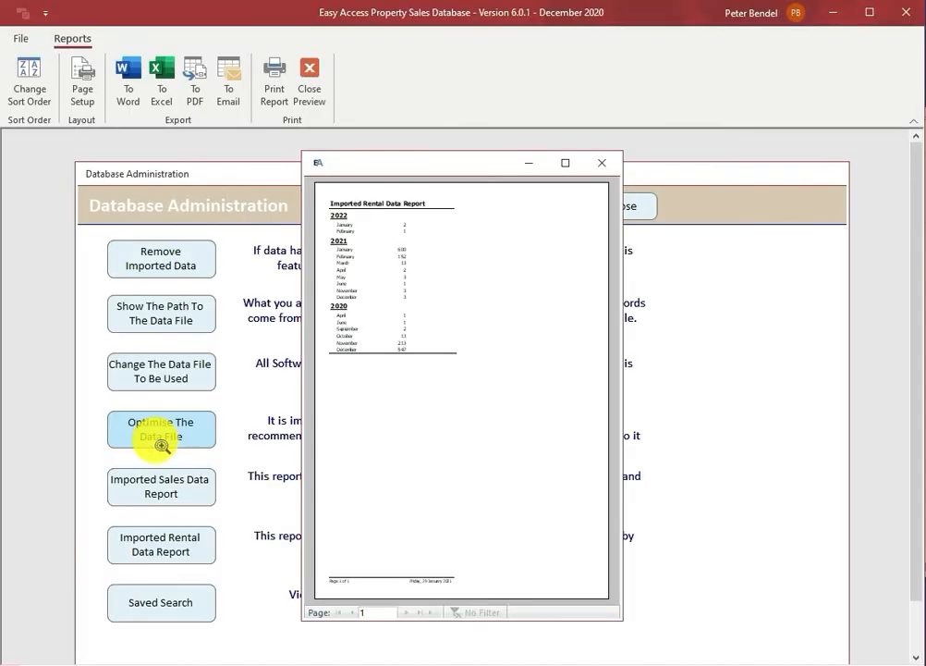
click(408, 331)
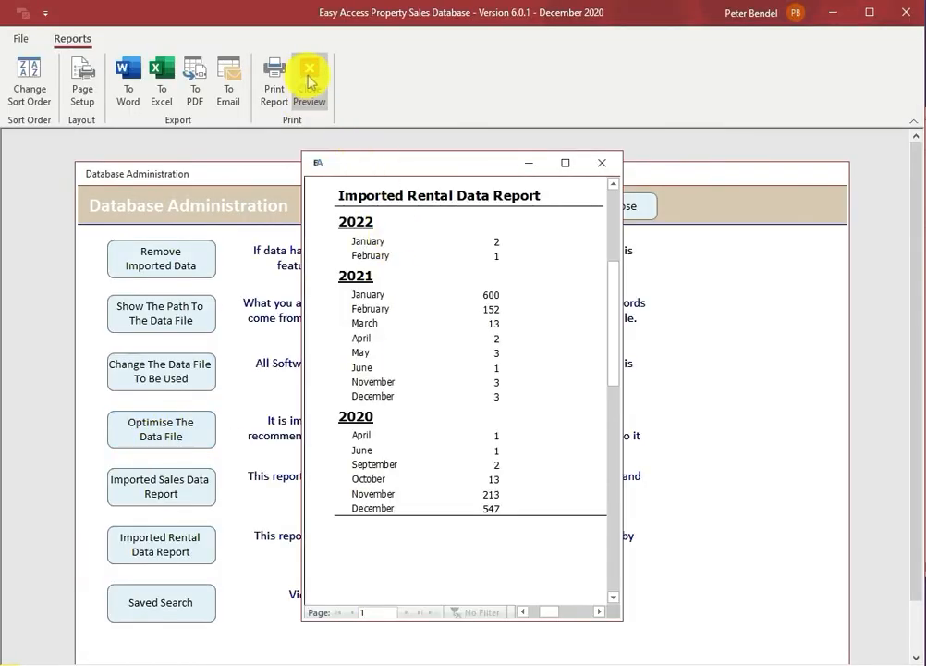
click(312, 70)
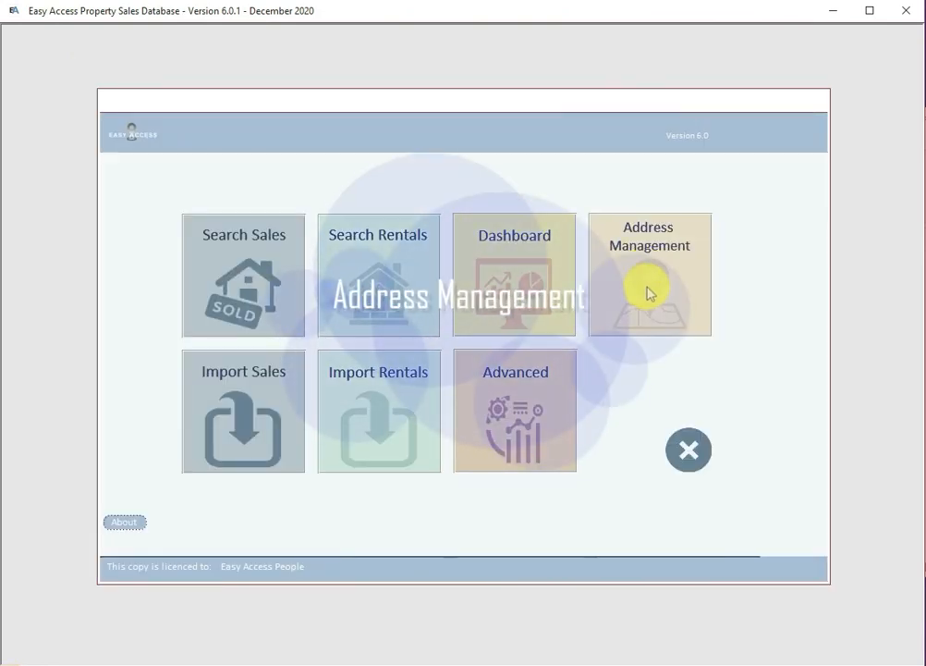
Step: Open Address Management and page twice through the 3523 streets and suburbs list, then close it
click(650, 293)
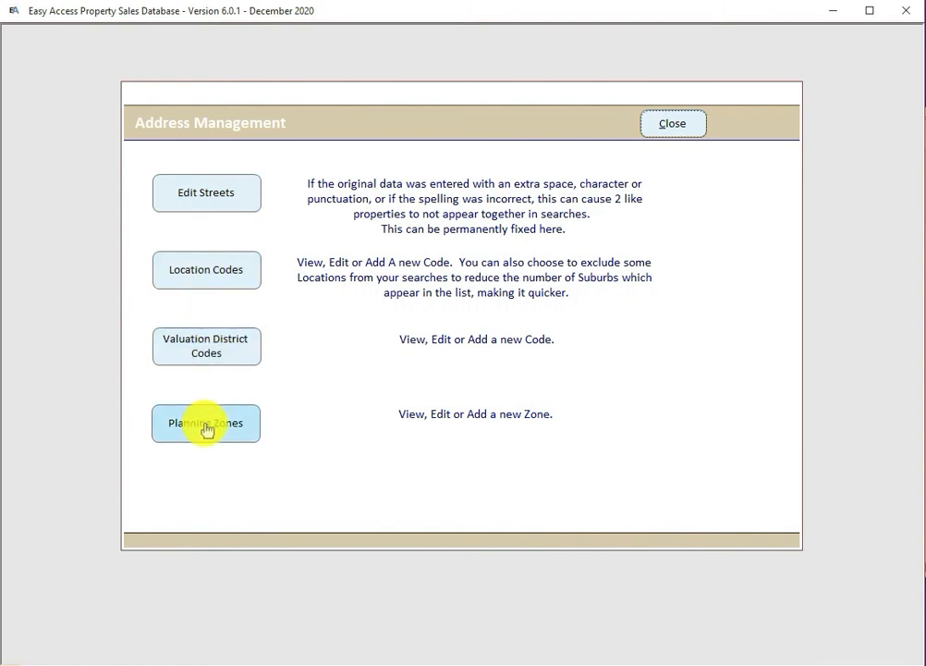
click(207, 195)
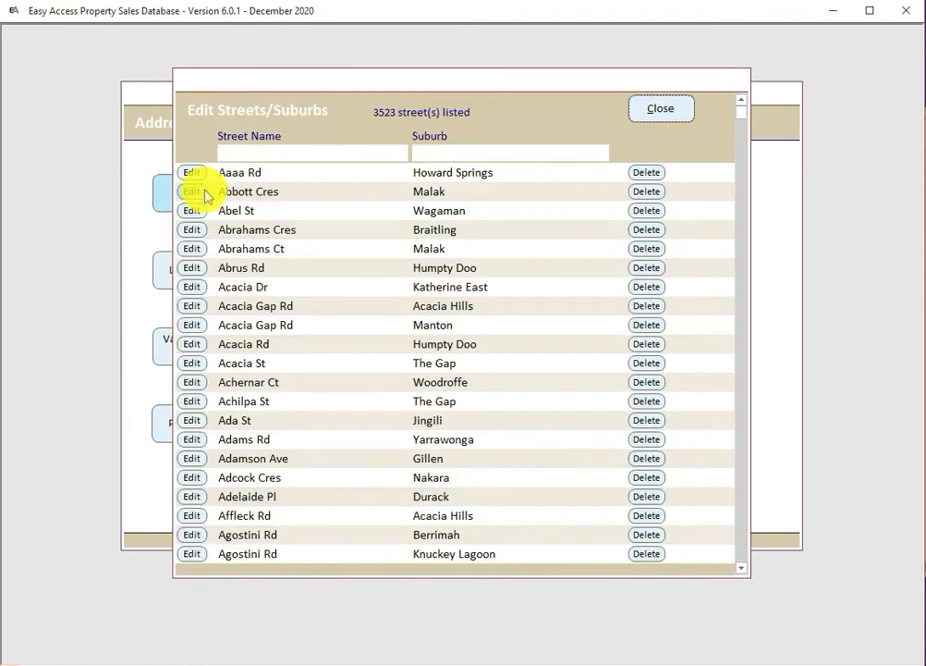
click(744, 353)
click(744, 353)
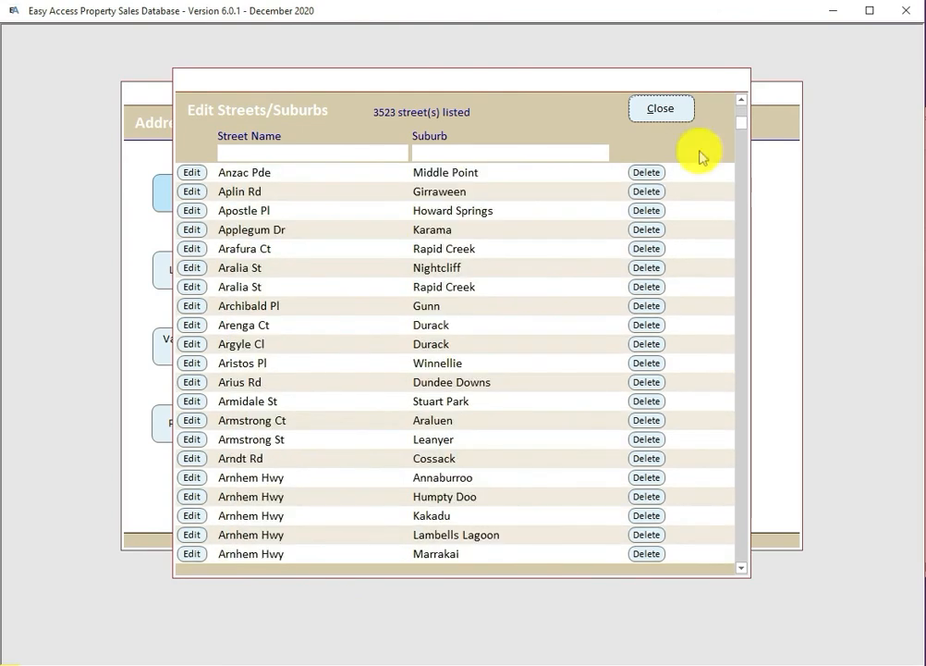
click(664, 109)
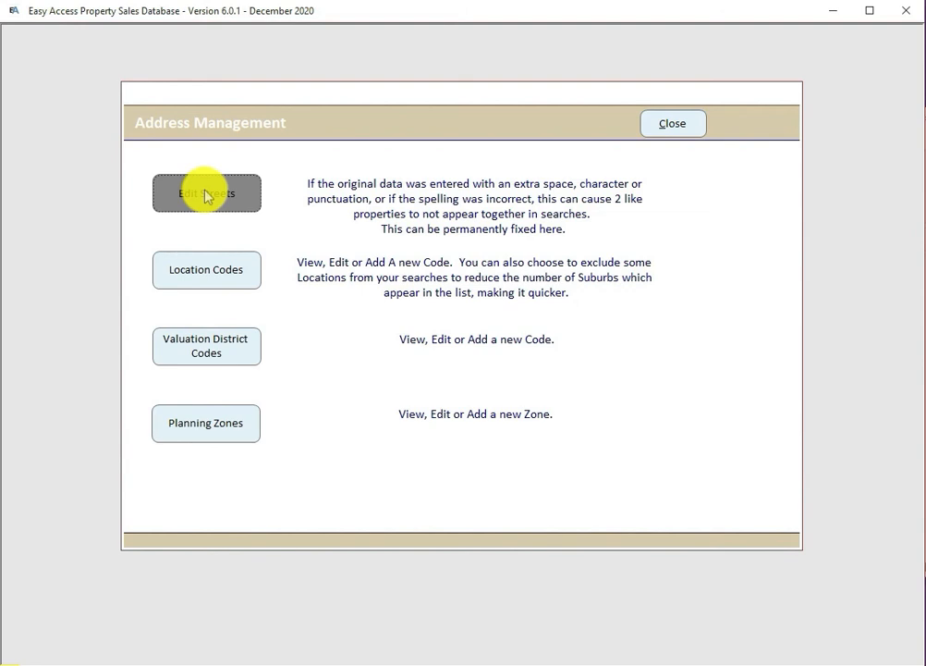
Step: Review the 43 location codes and the valuation district codes, including code 89 Yulara
click(196, 277)
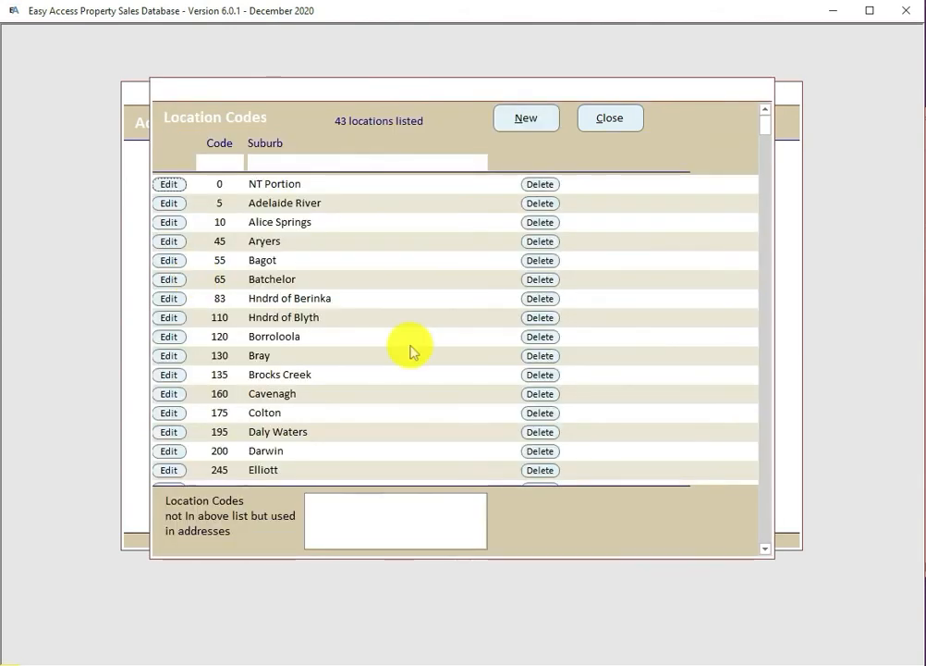
click(609, 119)
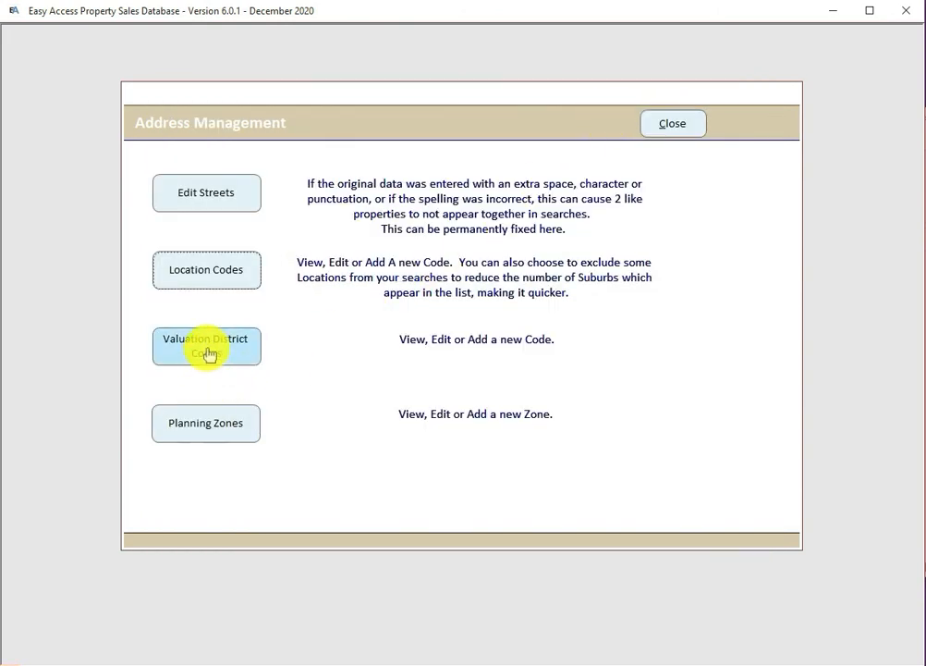
click(207, 355)
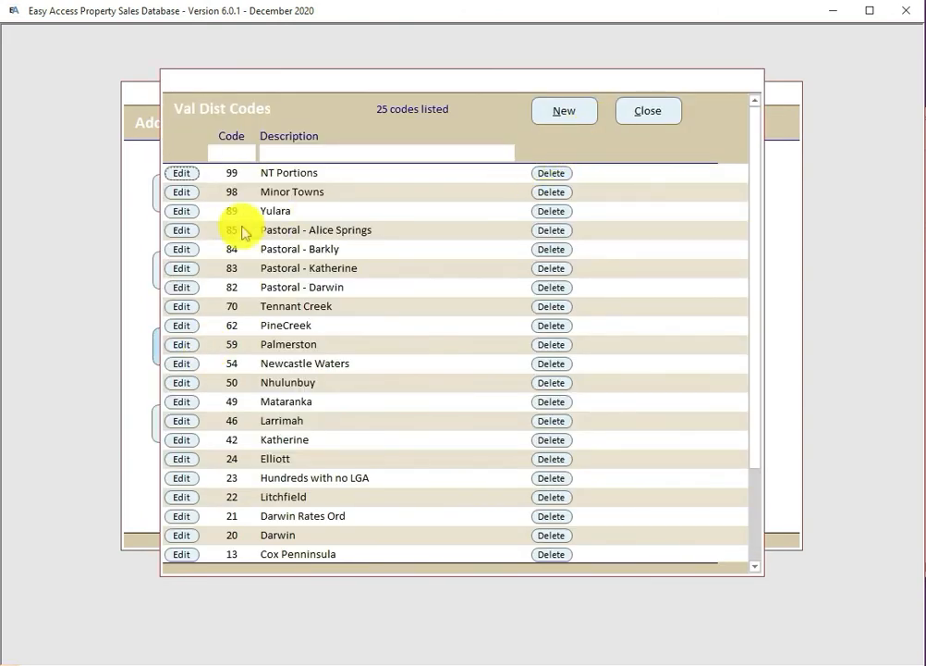
click(180, 211)
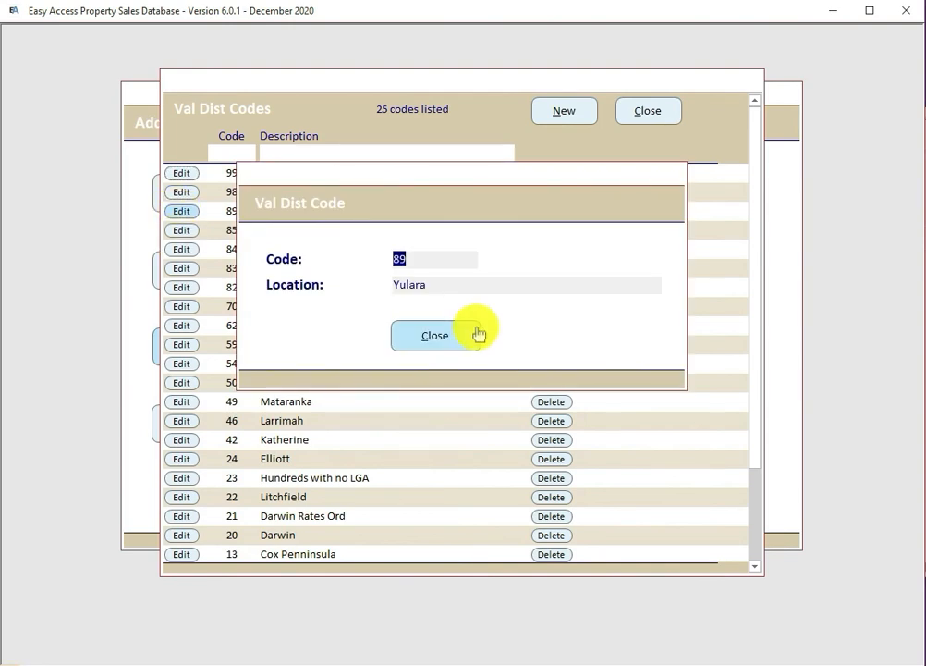
click(446, 341)
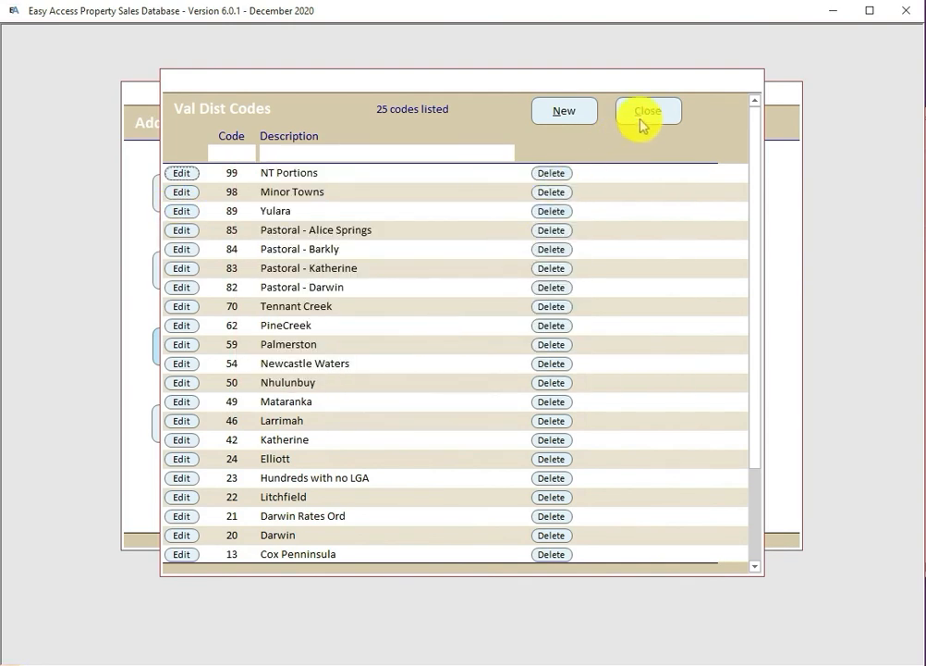
click(650, 111)
Step: Review the 163 planning zones, including zone ALSO2's details, then close the list
click(207, 428)
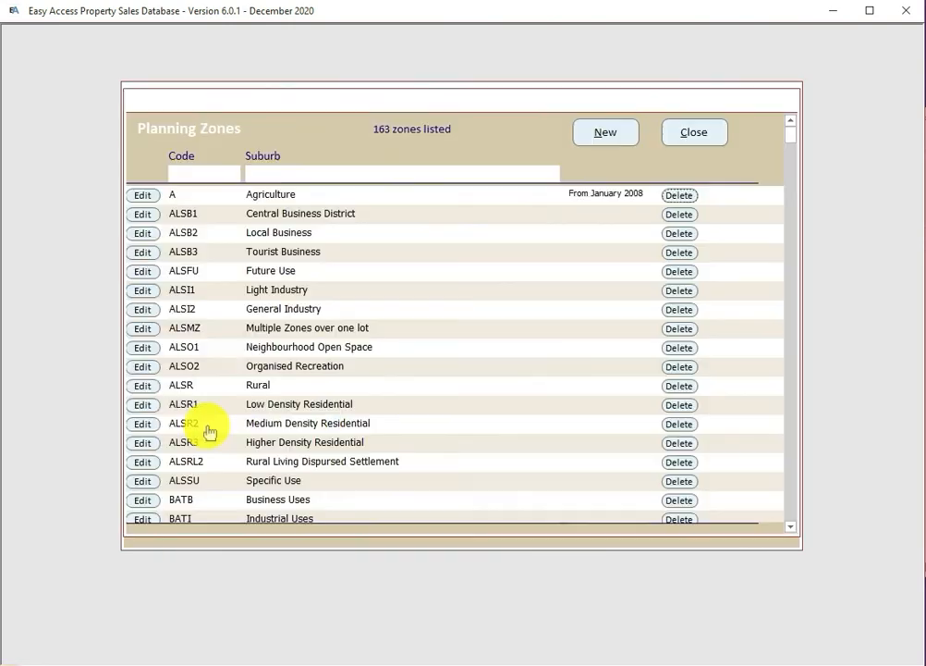
click(130, 367)
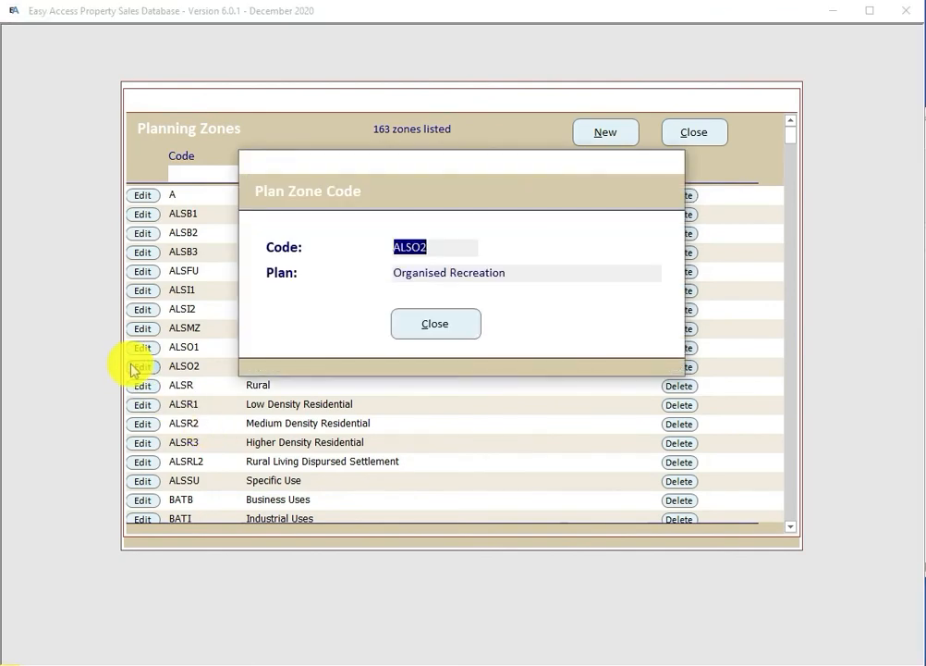
click(392, 328)
click(692, 131)
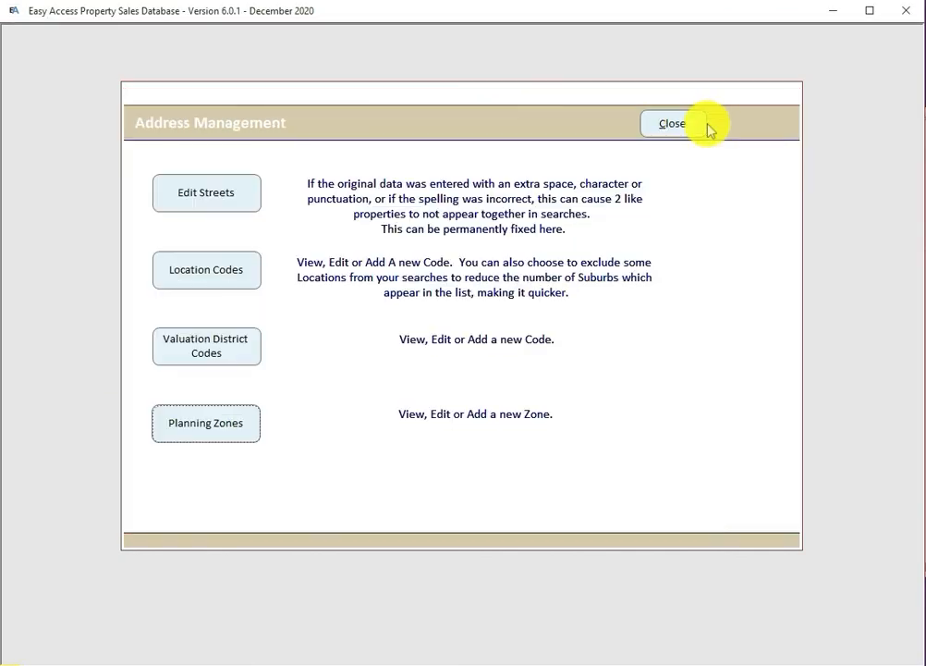
Step: Set sales search criteria to Easy Access St in Darwin, unit numbers 21 to 68
click(672, 124)
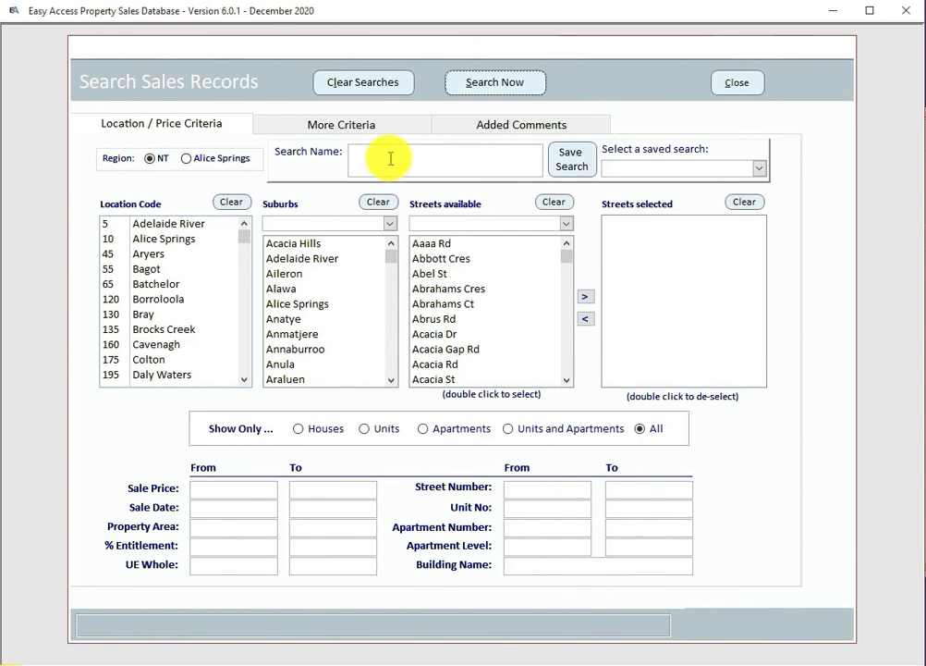
click(391, 159)
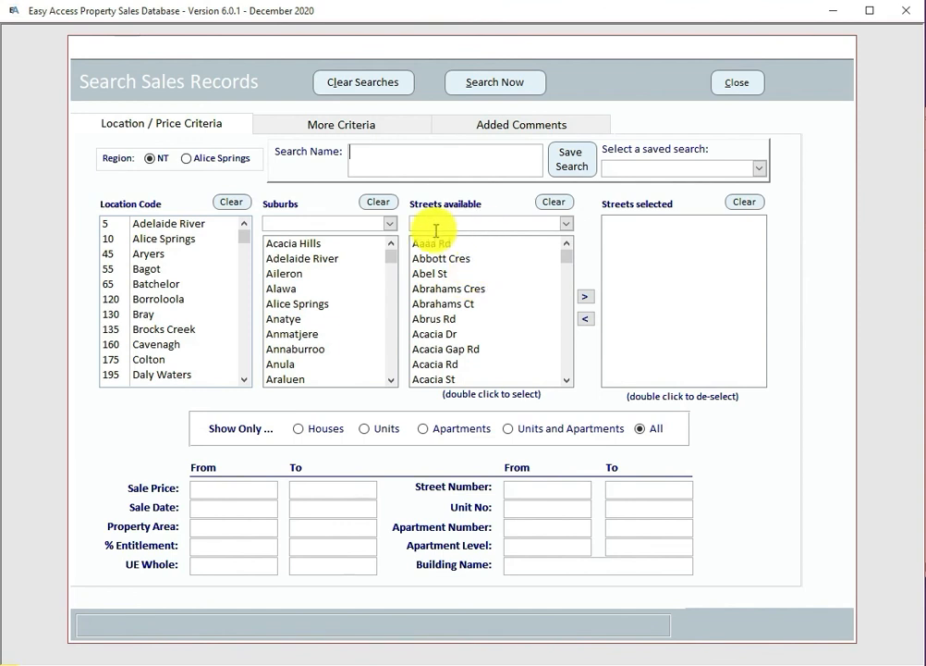
click(322, 224)
text(darwin)
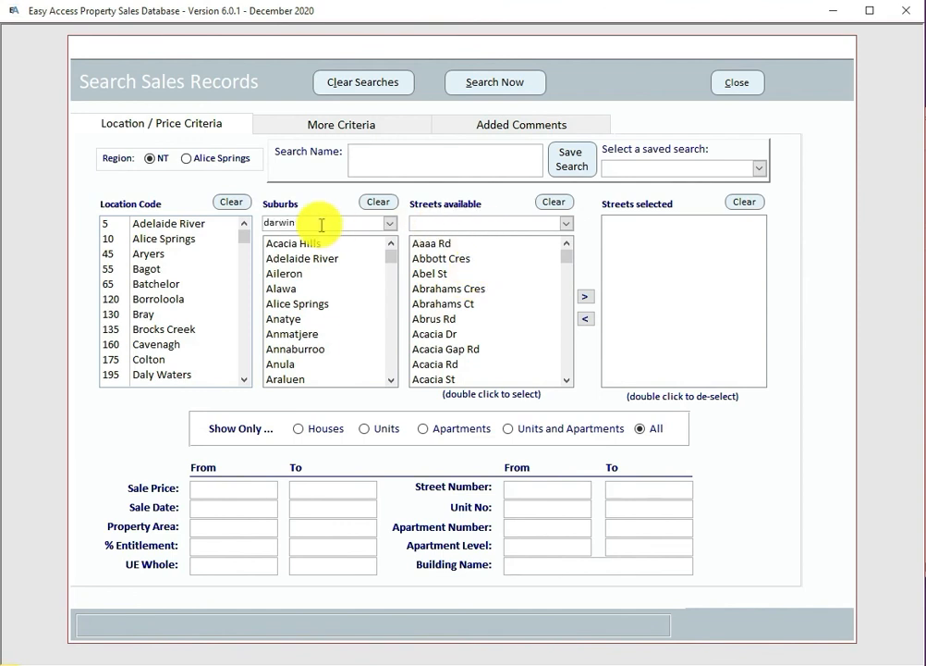
key(Return)
click(569, 374)
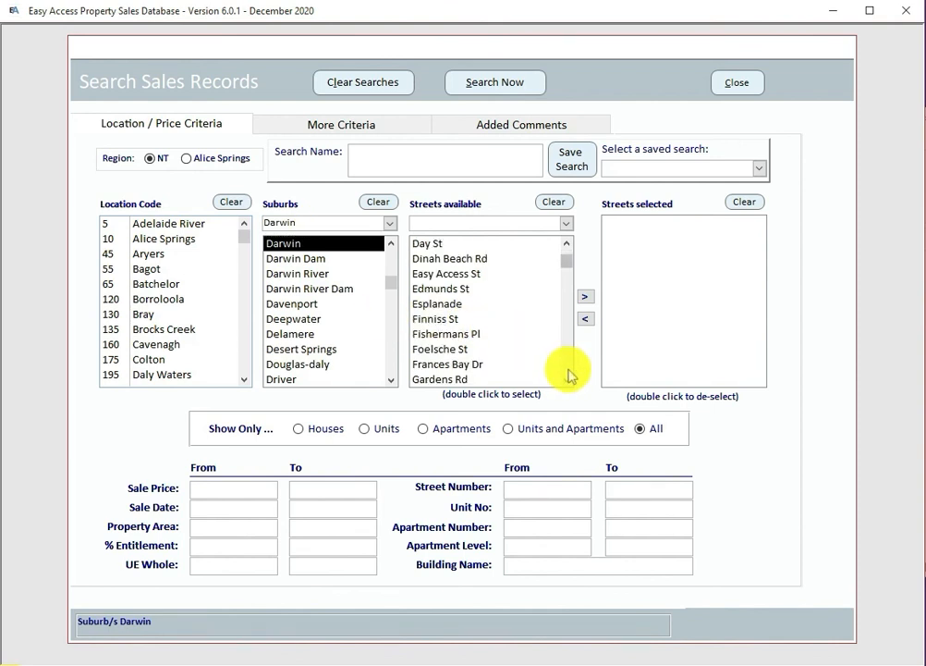
double_click(459, 273)
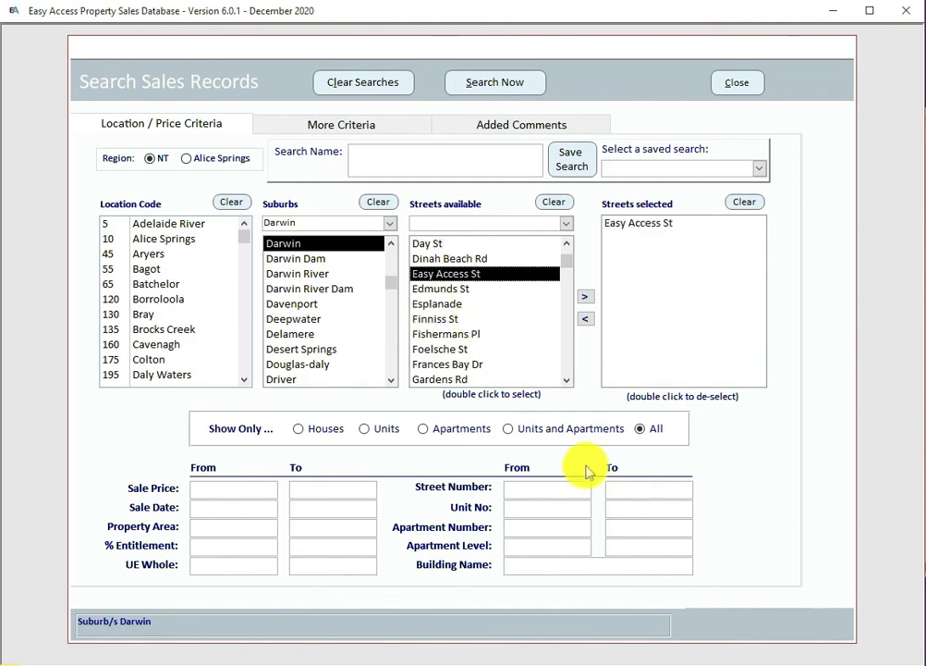
click(526, 511)
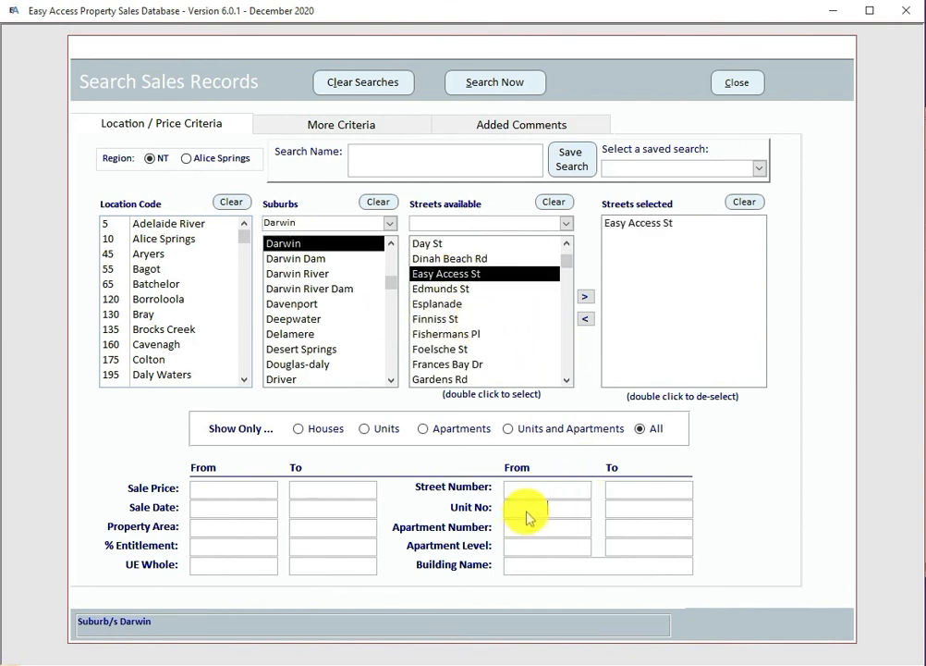
text(21)
click(628, 515)
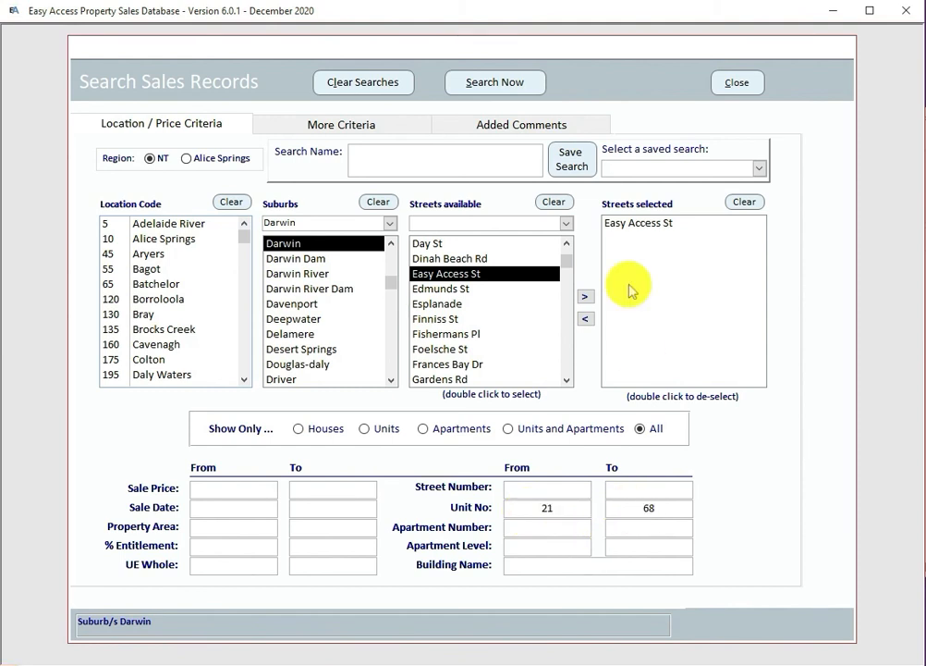
Step: Run the search, view the 185 matching sales, then start naming it 'Weekly search Easy Acces'
click(495, 85)
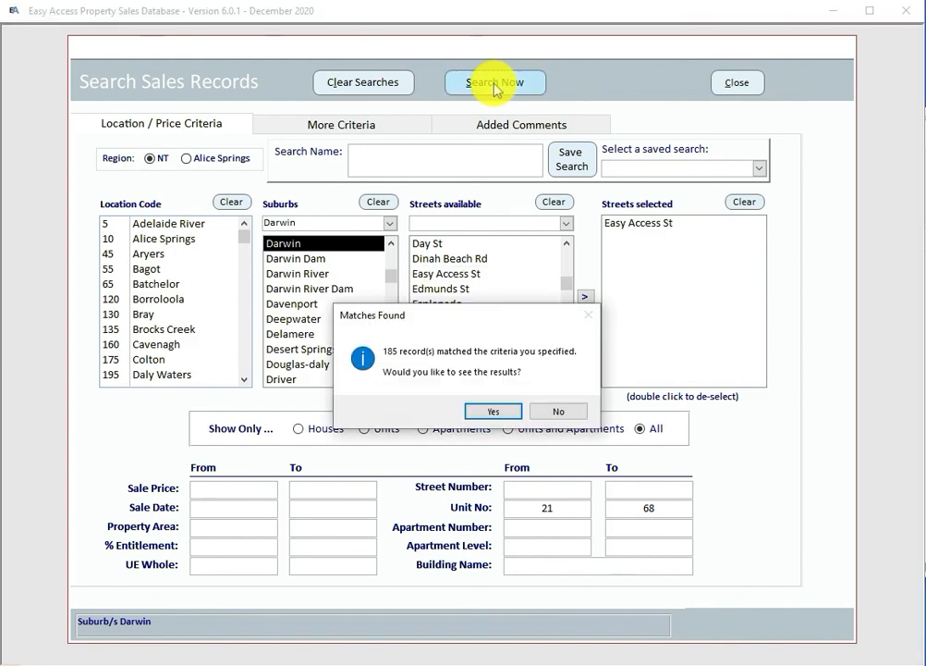
click(493, 412)
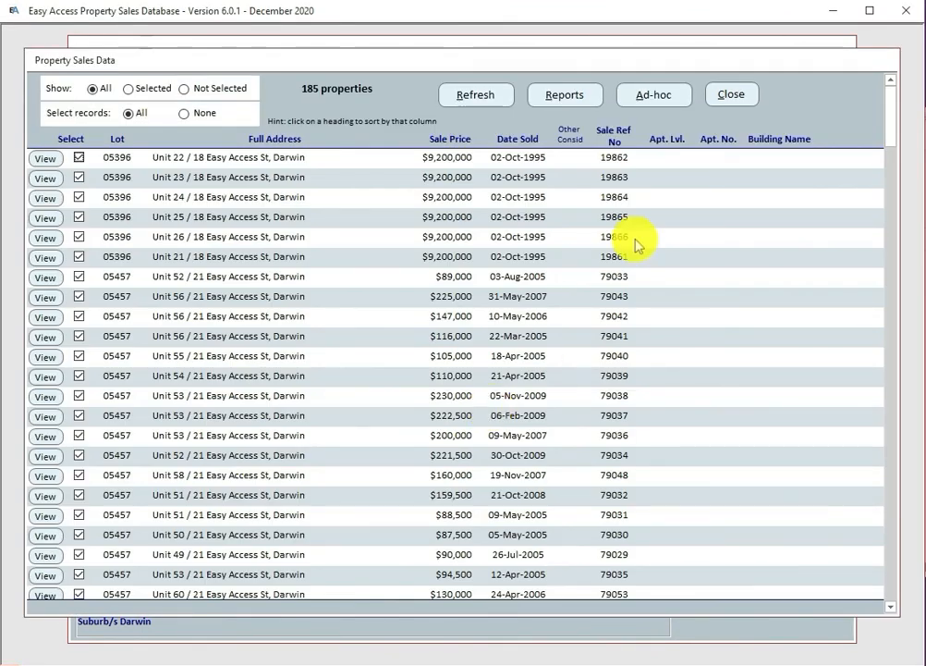
click(732, 94)
click(381, 162)
text(W)
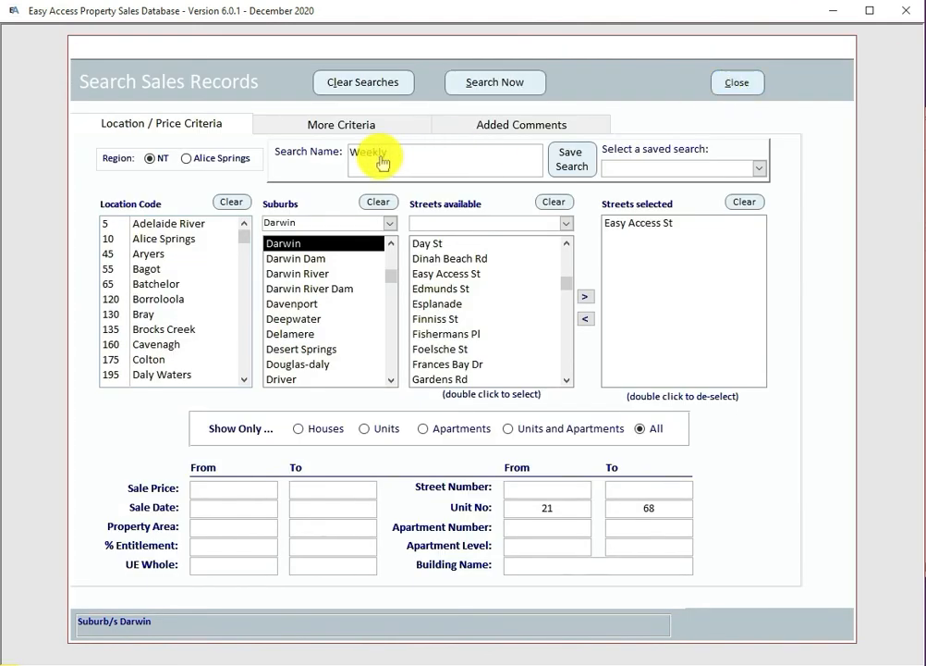
text(eekly search Easy Access)
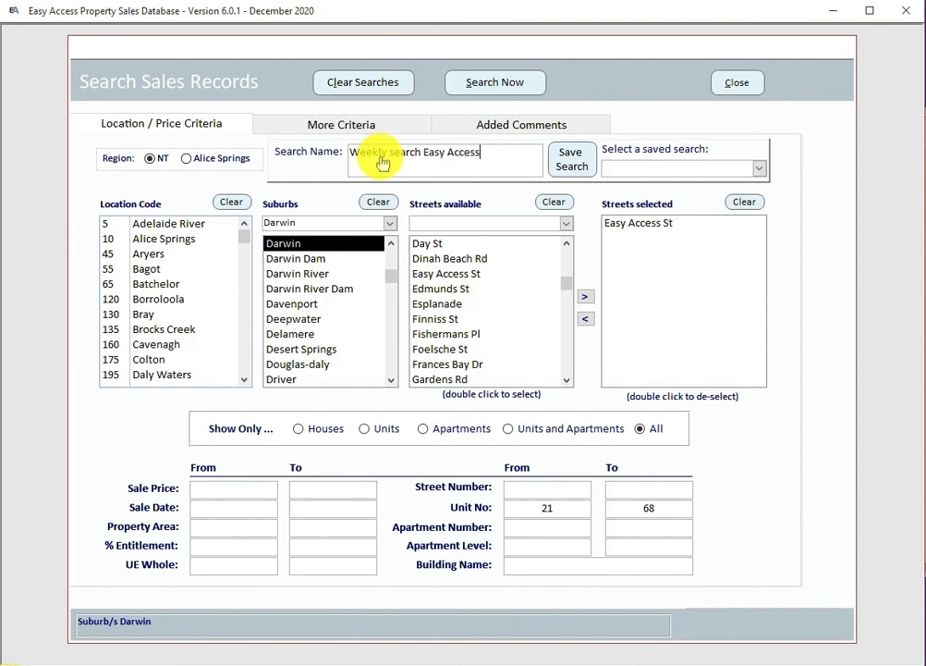
Step: Store the search as 'Weekly search Easy Access', acknowledge the confirmation, and close the search form
click(572, 164)
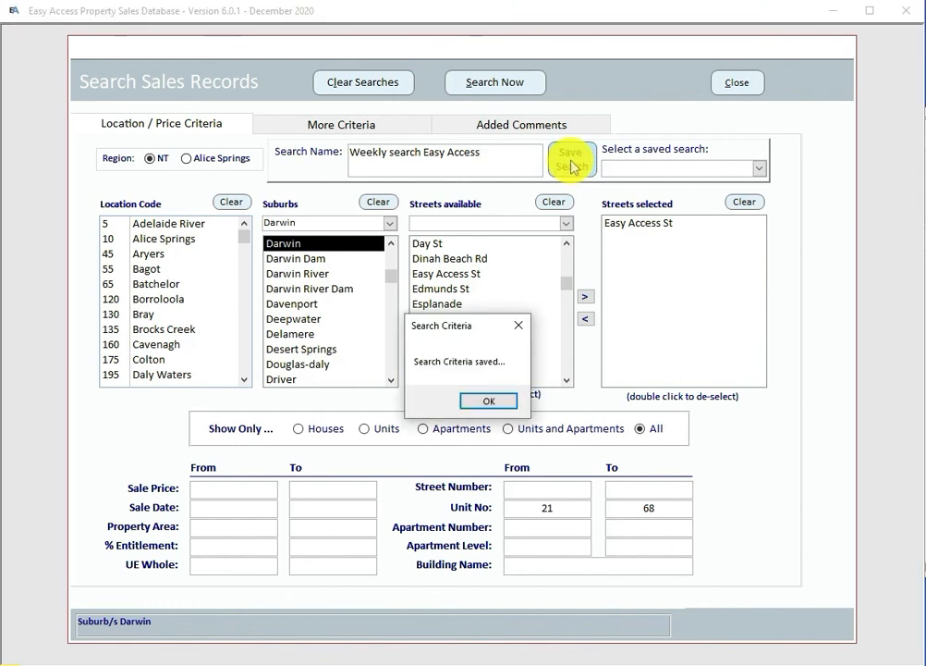
click(488, 401)
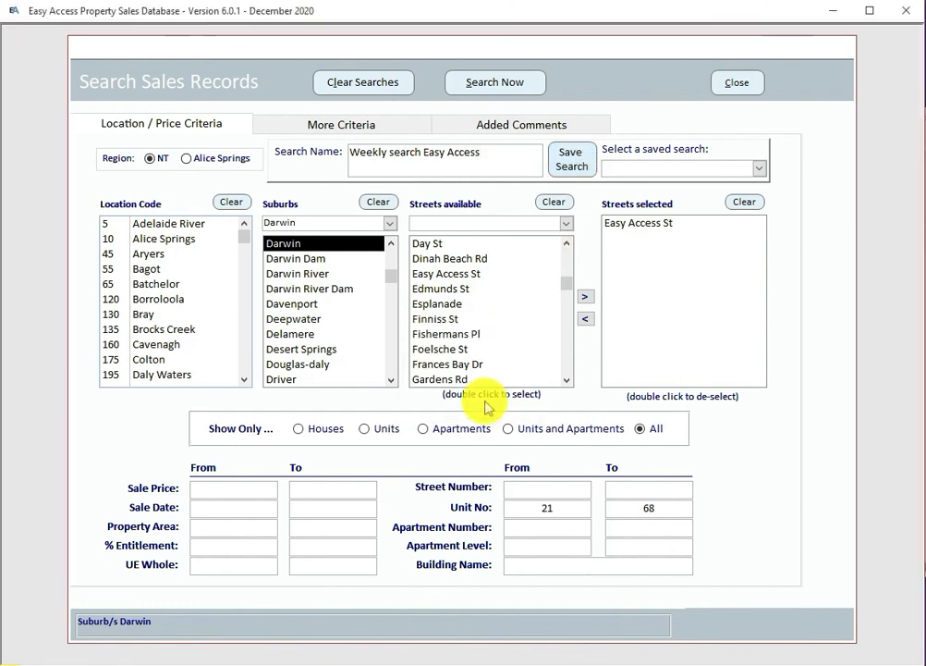
click(742, 86)
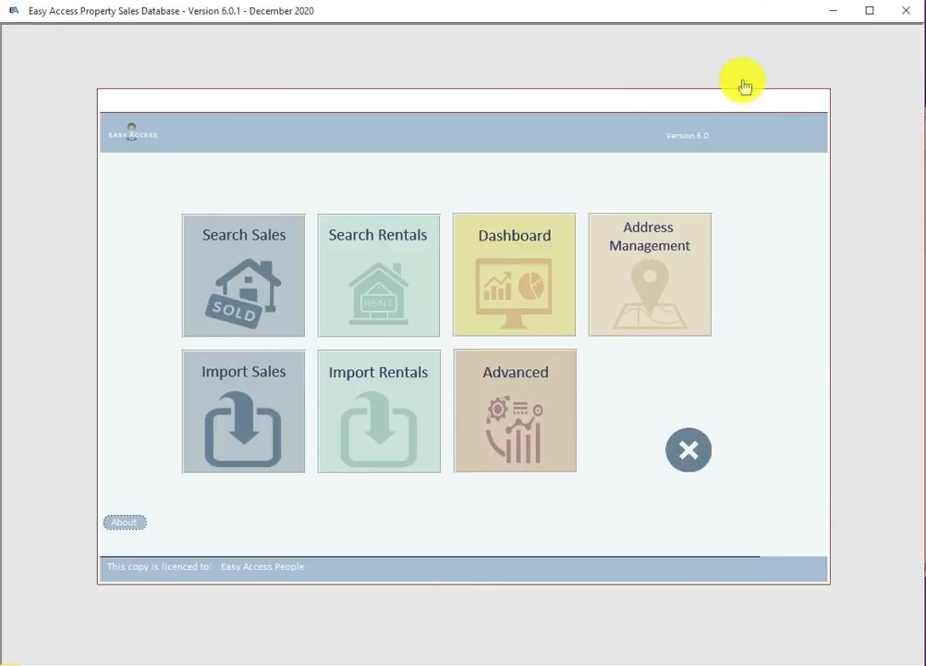
Step: Run the saved 'Weekly search Easy Access', view its 185 sales, and close back to the main menu
click(252, 292)
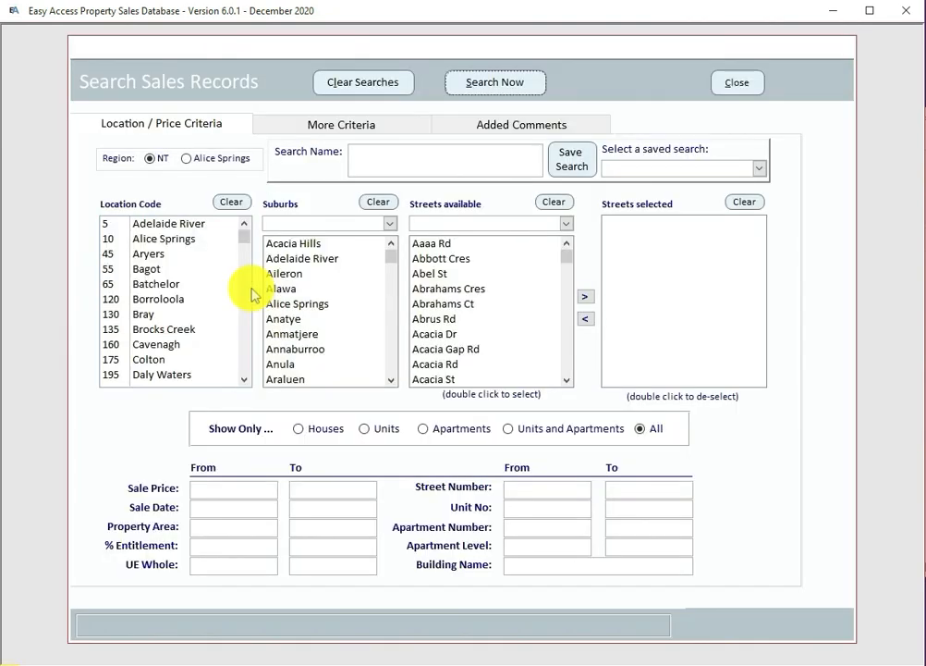
click(759, 170)
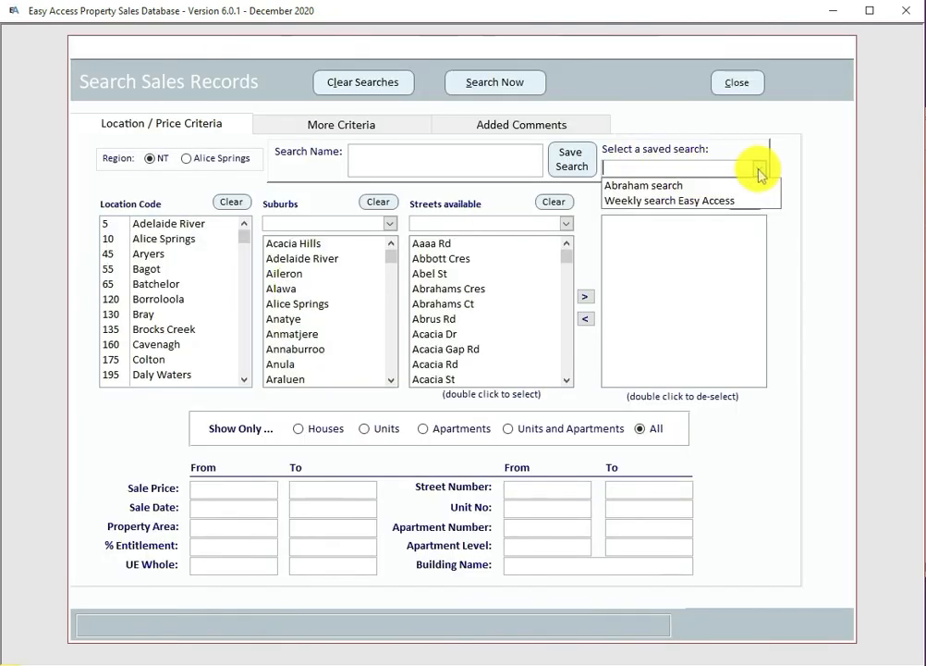
click(681, 202)
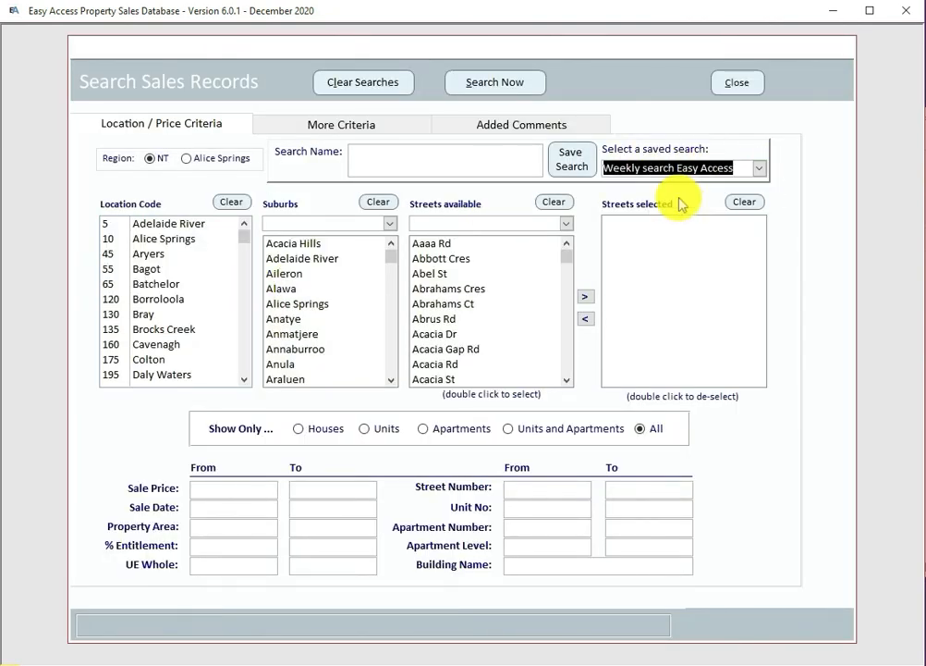
click(496, 85)
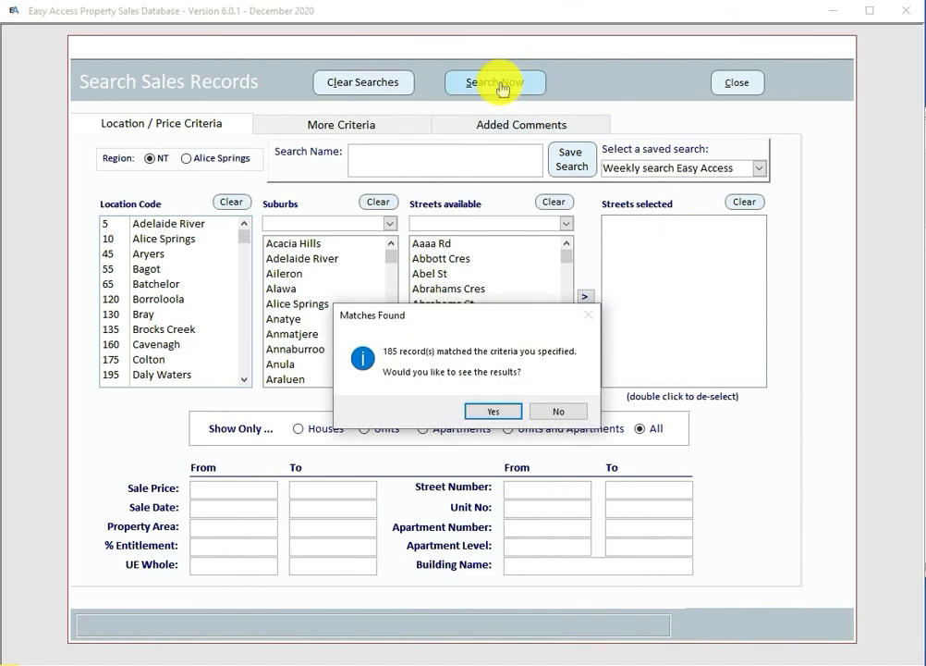
click(494, 410)
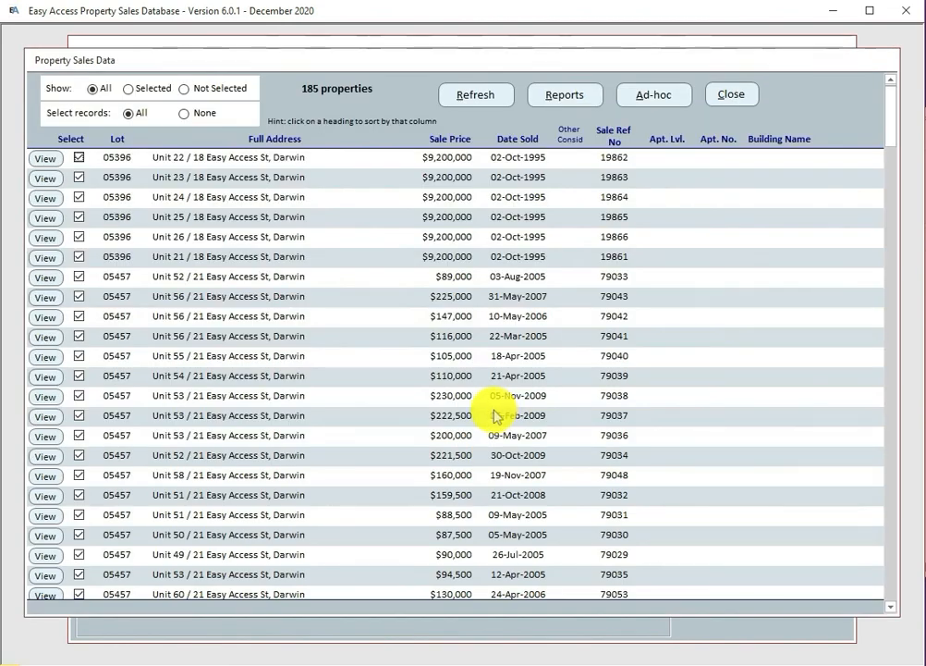
click(735, 95)
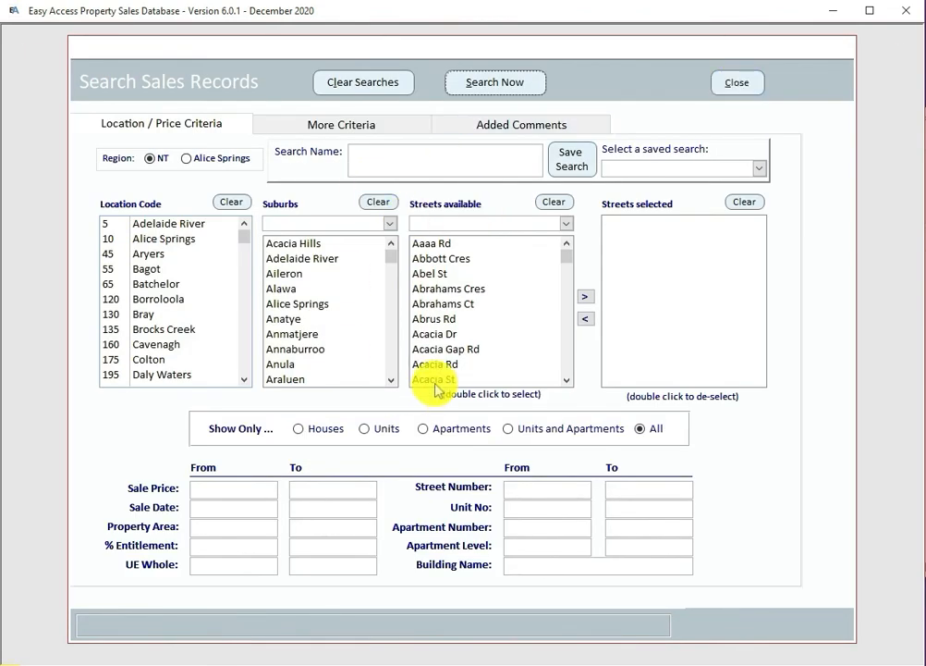
click(735, 88)
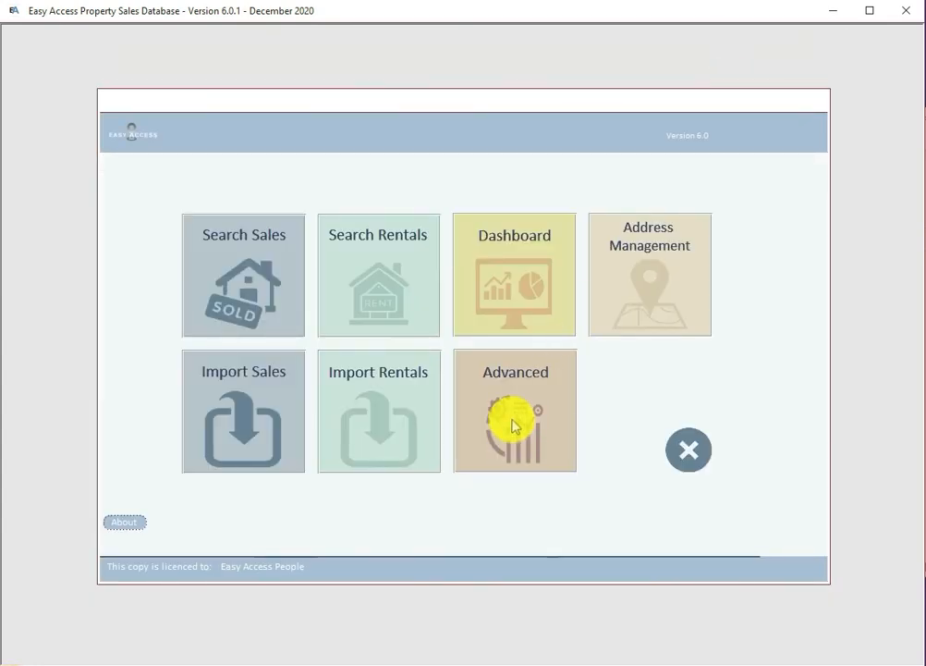
Step: Delete the Abraham saved search in Advanced's Saved Search manager and close both administration windows
click(513, 428)
click(149, 501)
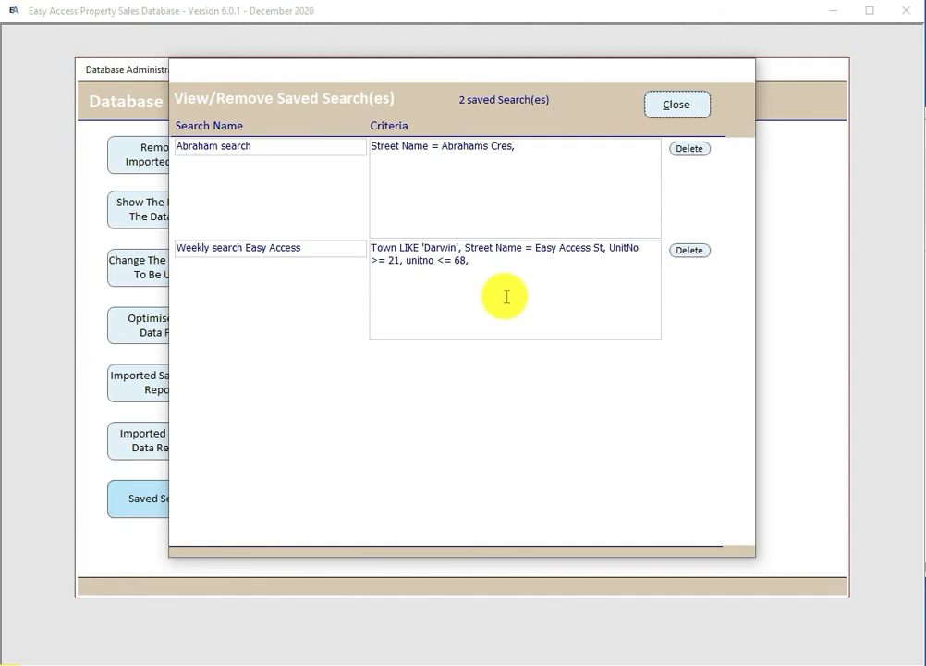
click(688, 149)
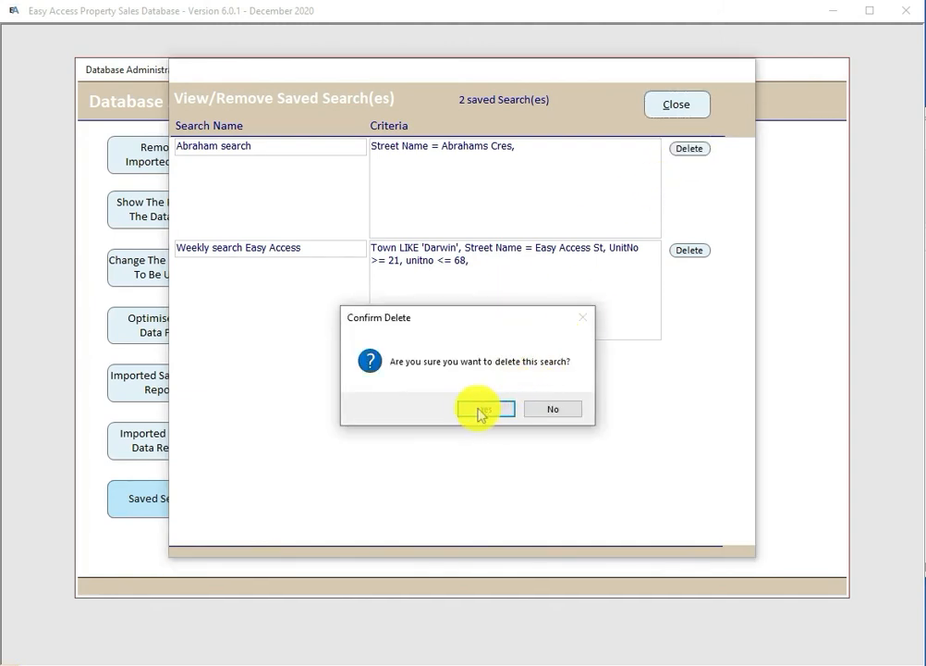
click(479, 409)
click(677, 101)
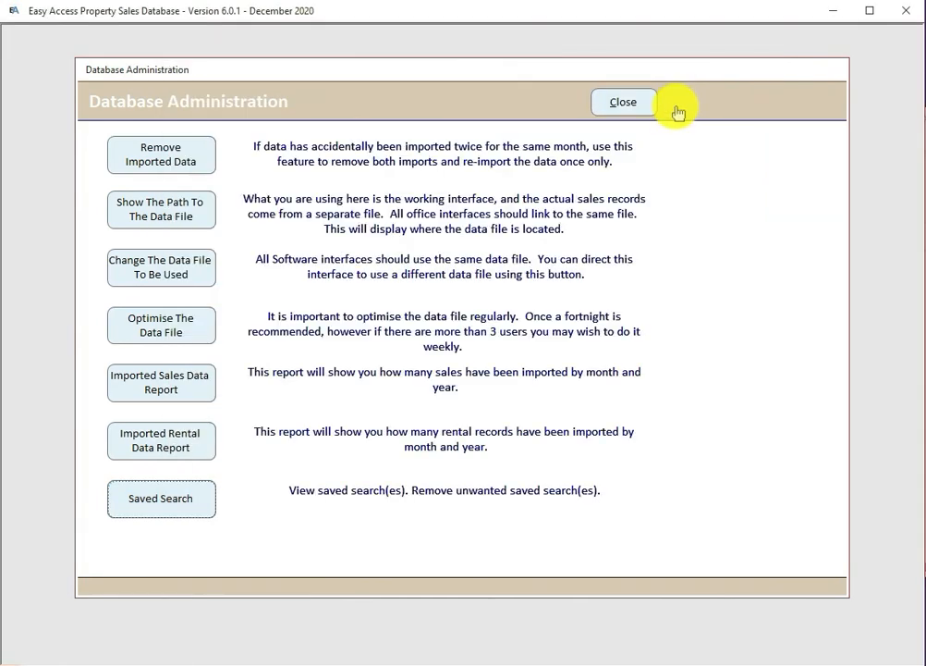
click(629, 101)
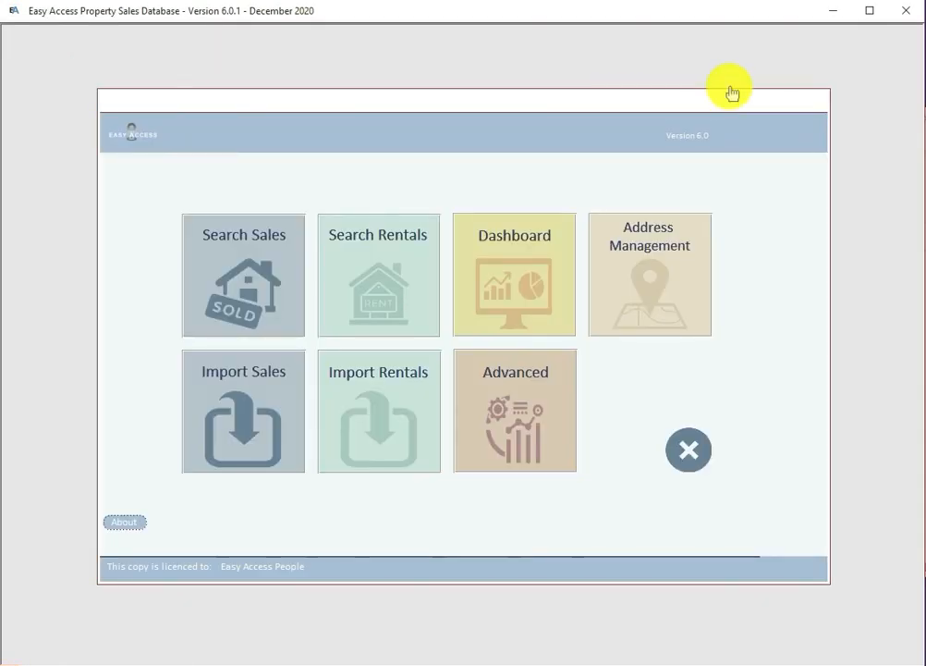